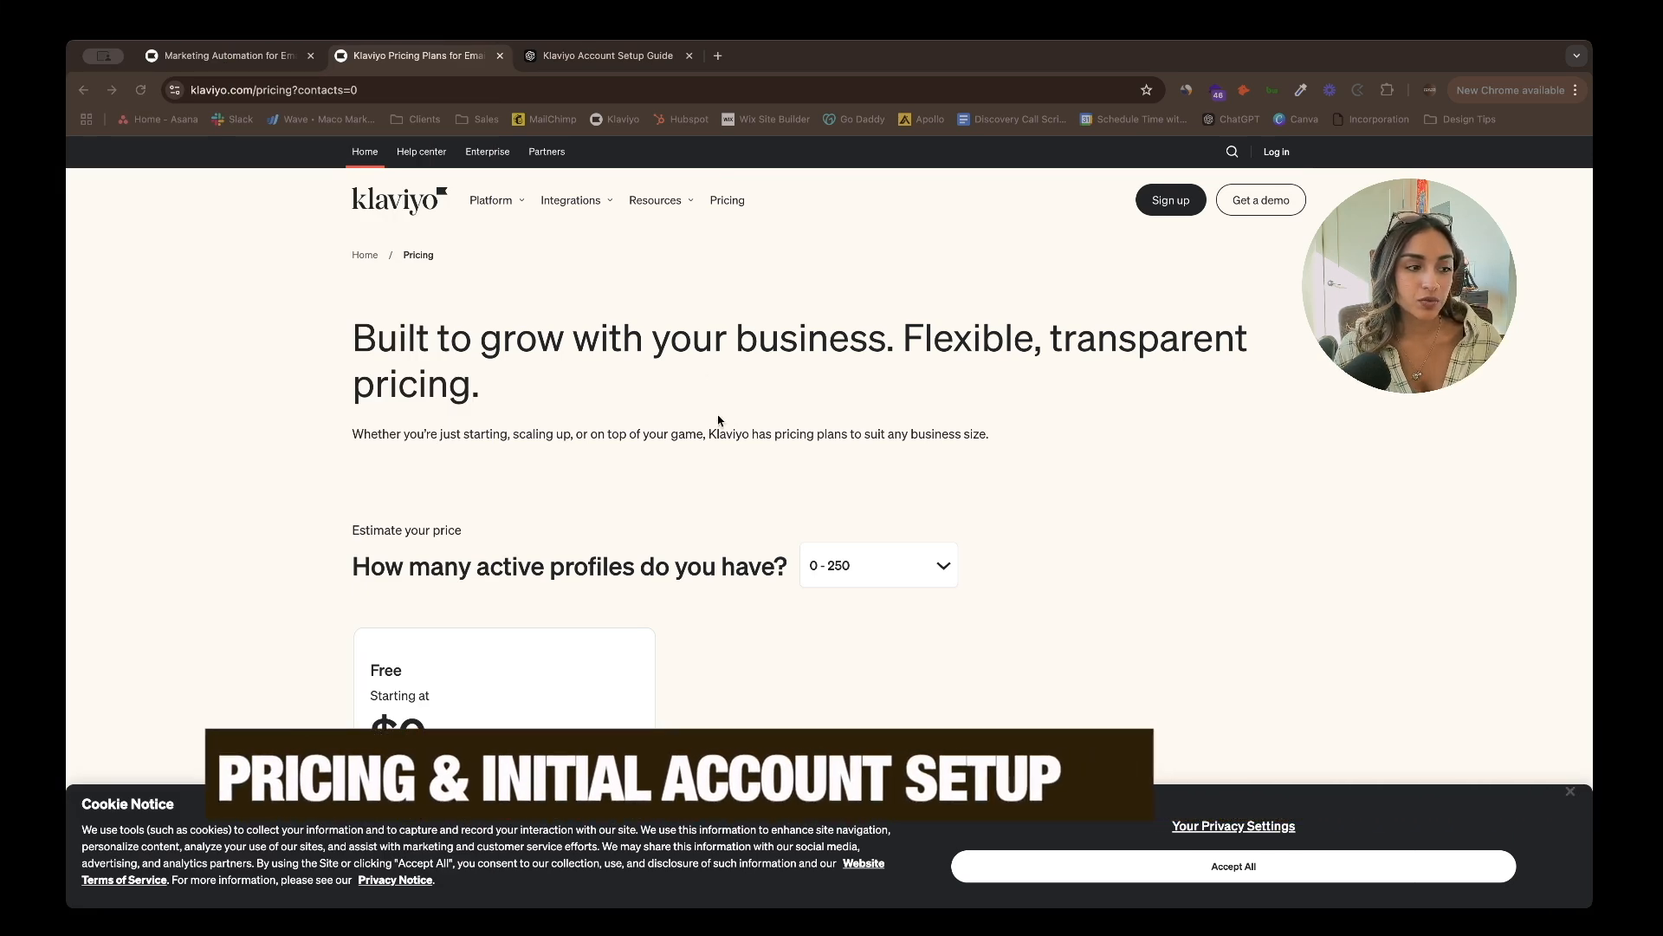
- Set active profiles to 251 - 500 and review plan prices: Email and SMS $35, Email $20
{"action": "scroll", "coordinate": [765, 442], "scroll_direction": "down", "scroll_amount": 2}
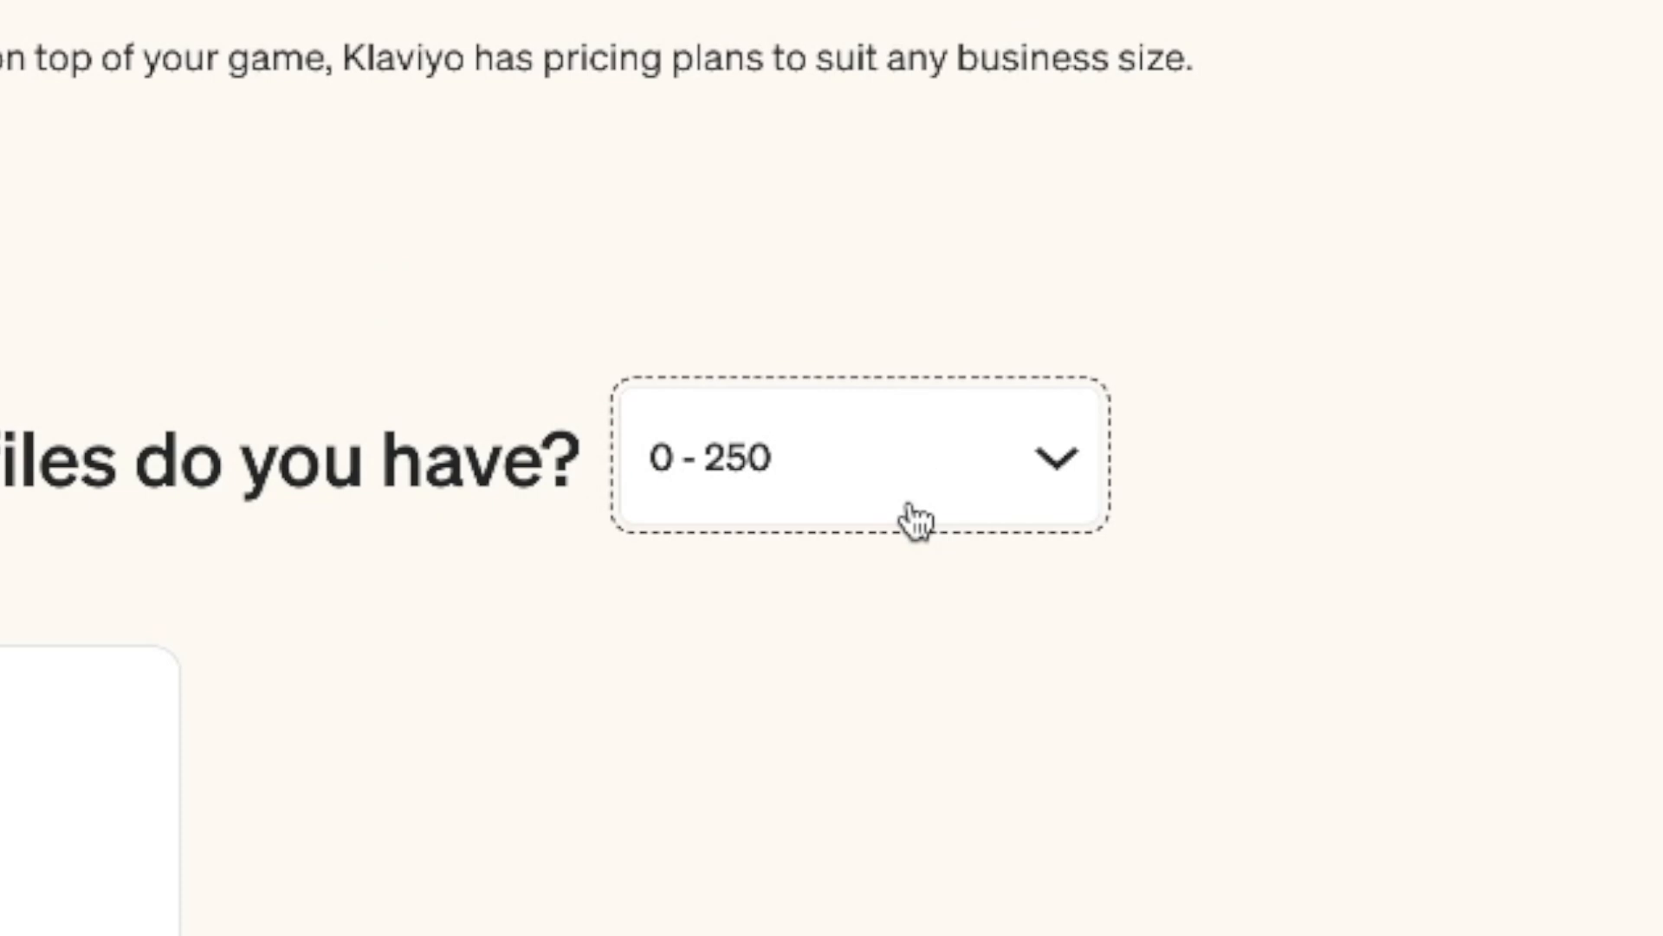
{"action": "left_click", "coordinate": [907, 511]}
{"action": "scroll", "coordinate": [909, 512], "scroll_direction": "down", "scroll_amount": 2}
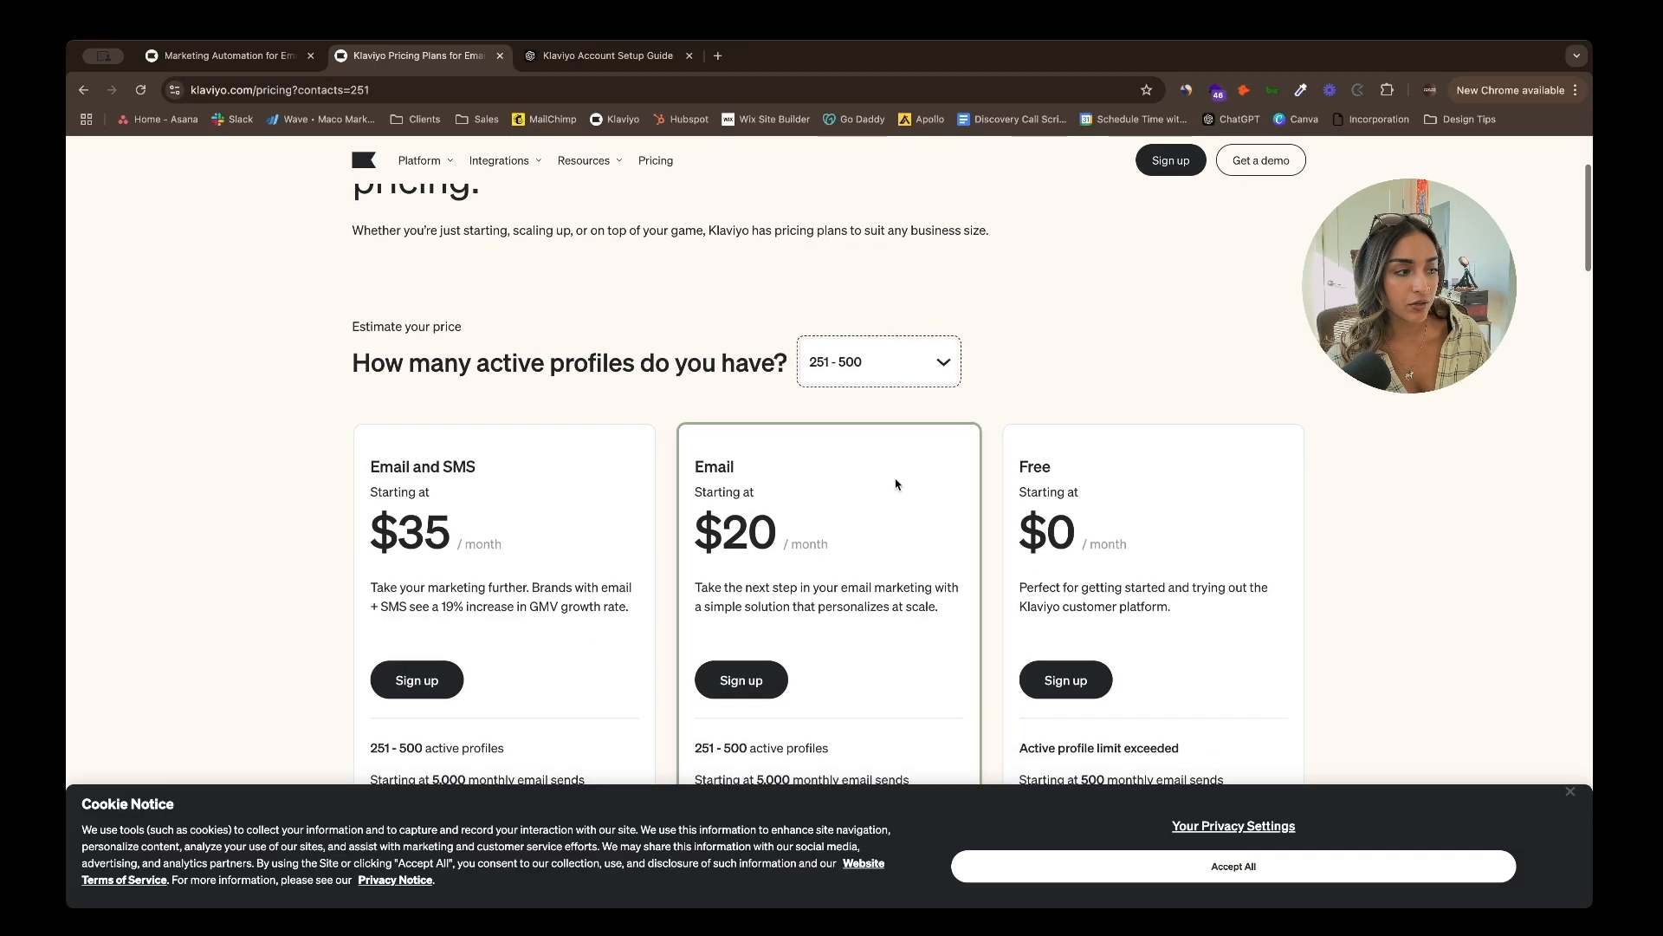
{"action": "scroll", "coordinate": [896, 483], "scroll_direction": "down", "scroll_amount": 3}
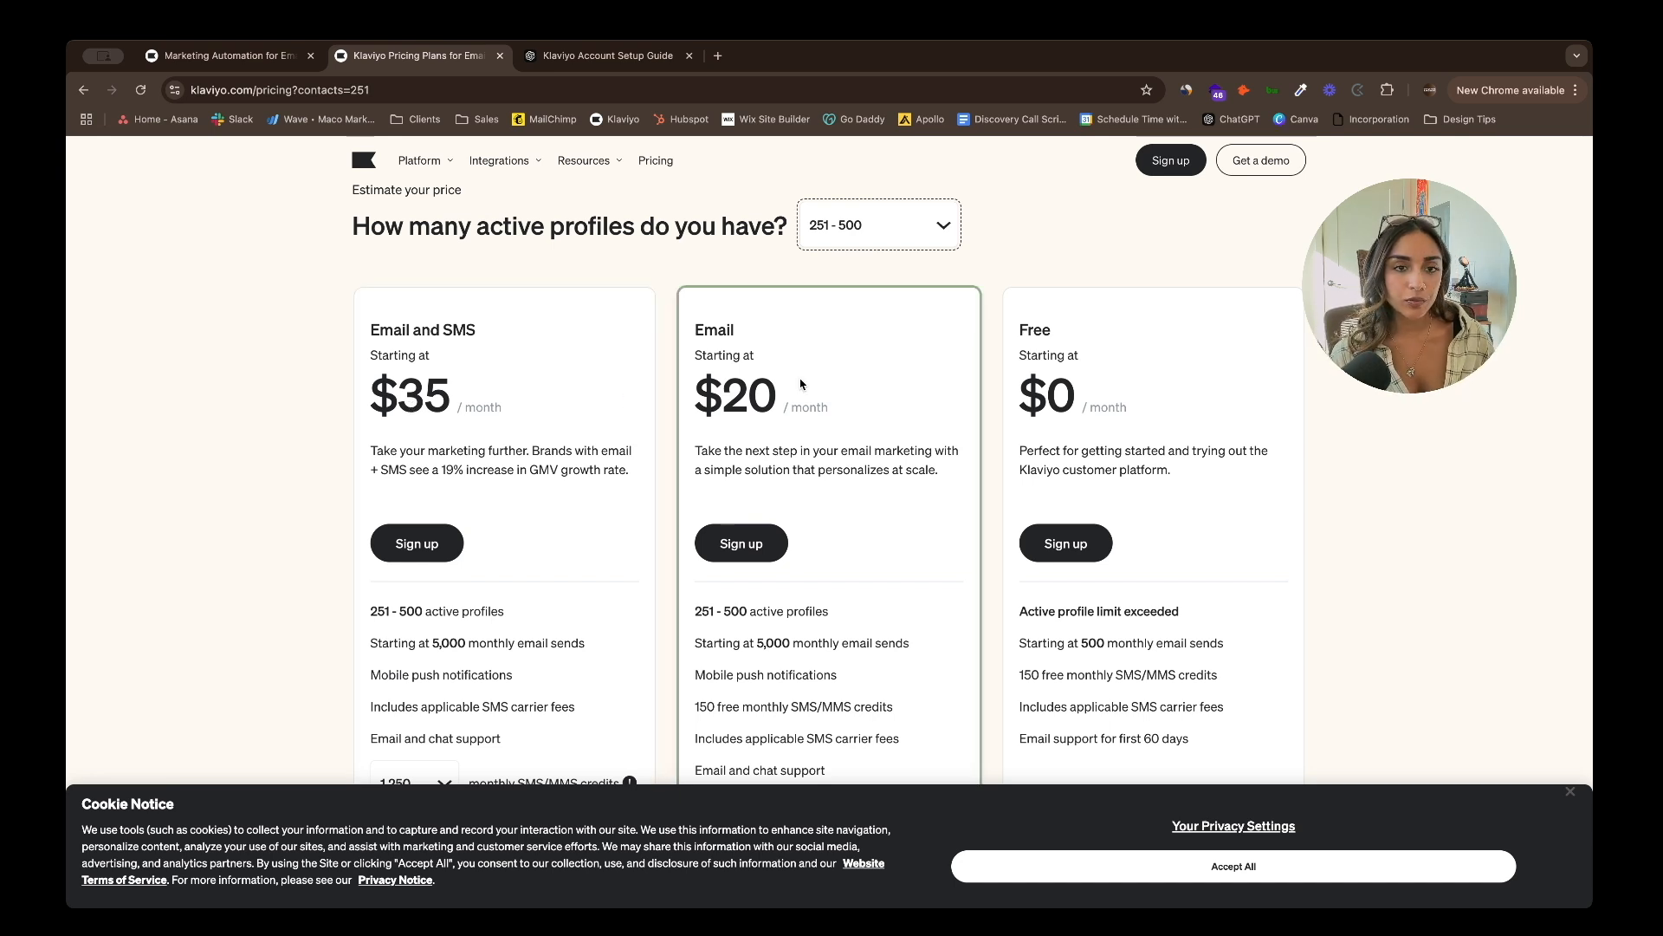
{"action": "scroll", "coordinate": [801, 385], "scroll_direction": "up", "scroll_amount": 3}
{"action": "scroll", "coordinate": [701, 389], "scroll_direction": "up", "scroll_amount": 2}
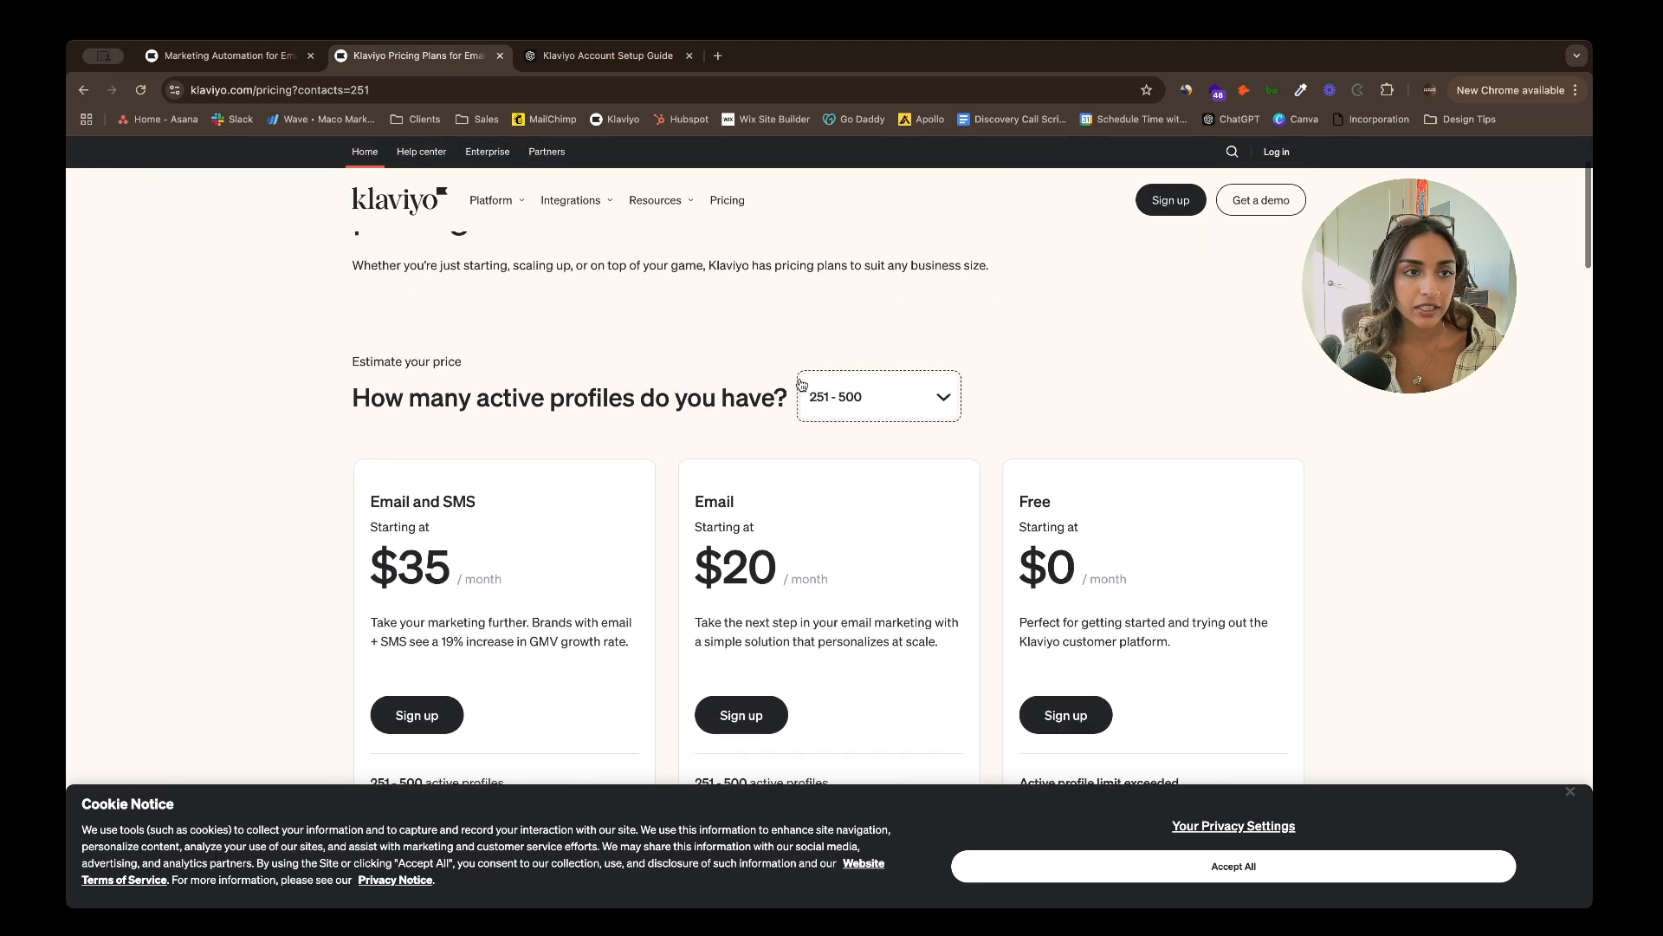
{"action": "scroll", "coordinate": [701, 389], "scroll_direction": "up", "scroll_amount": 1}
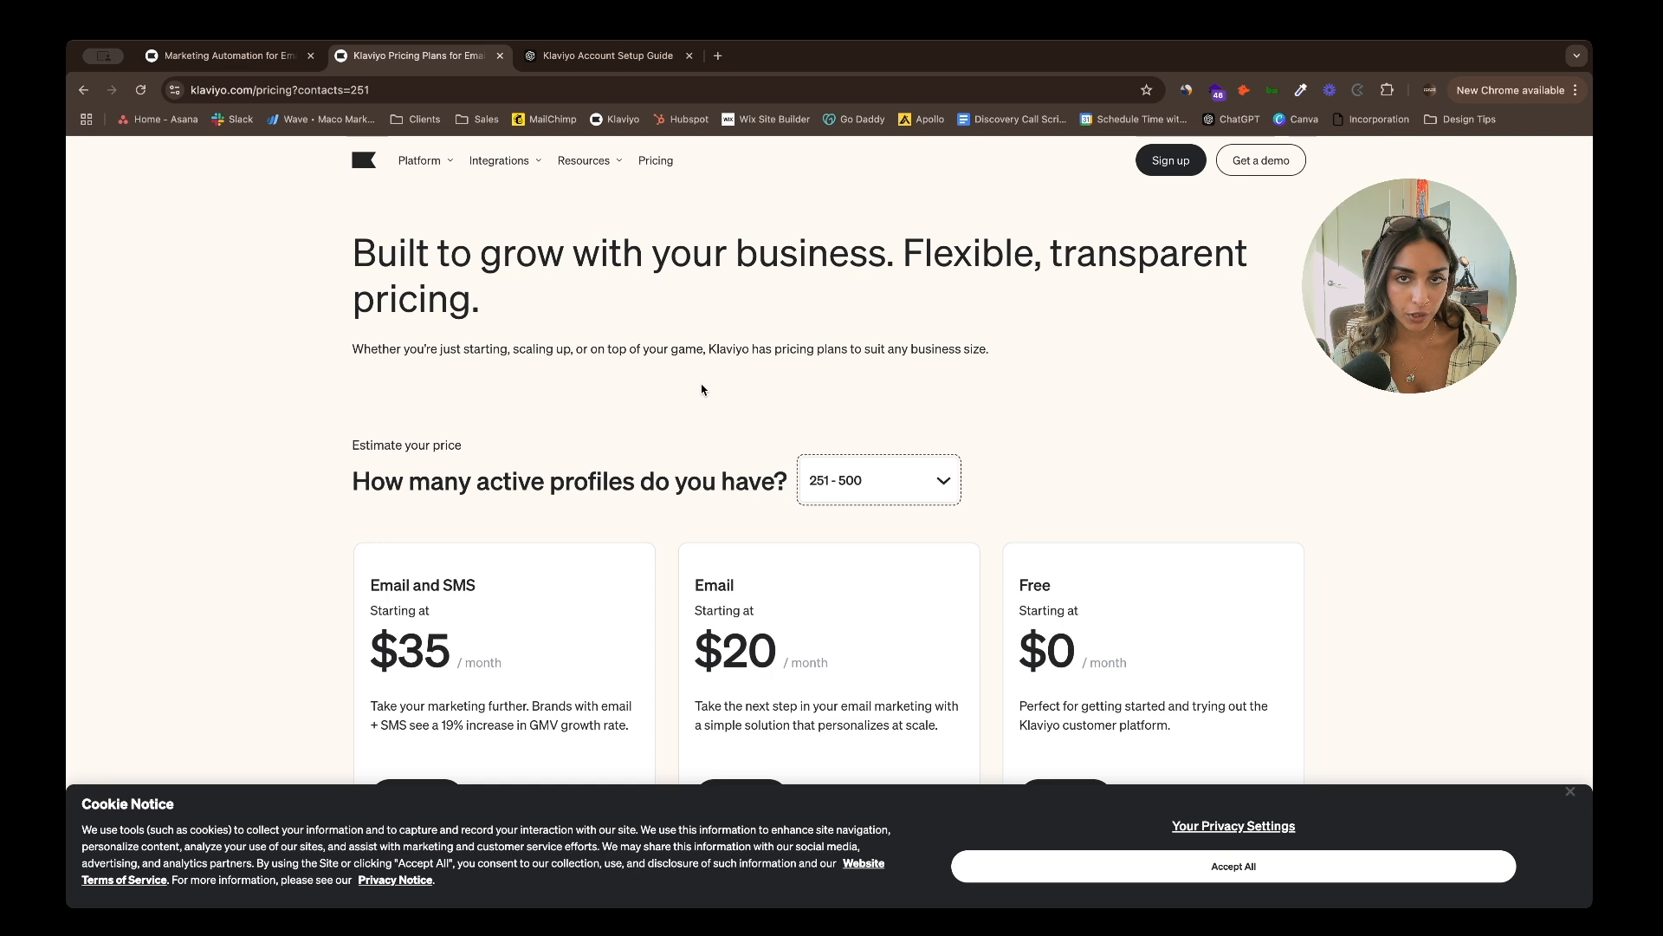
- Begin the Klaviyo sign-up, entering the account password and company name Maco Marketing
{"action": "left_click", "coordinate": [1170, 159]}
{"action": "scroll", "coordinate": [1151, 412], "scroll_direction": "down", "scroll_amount": 3}
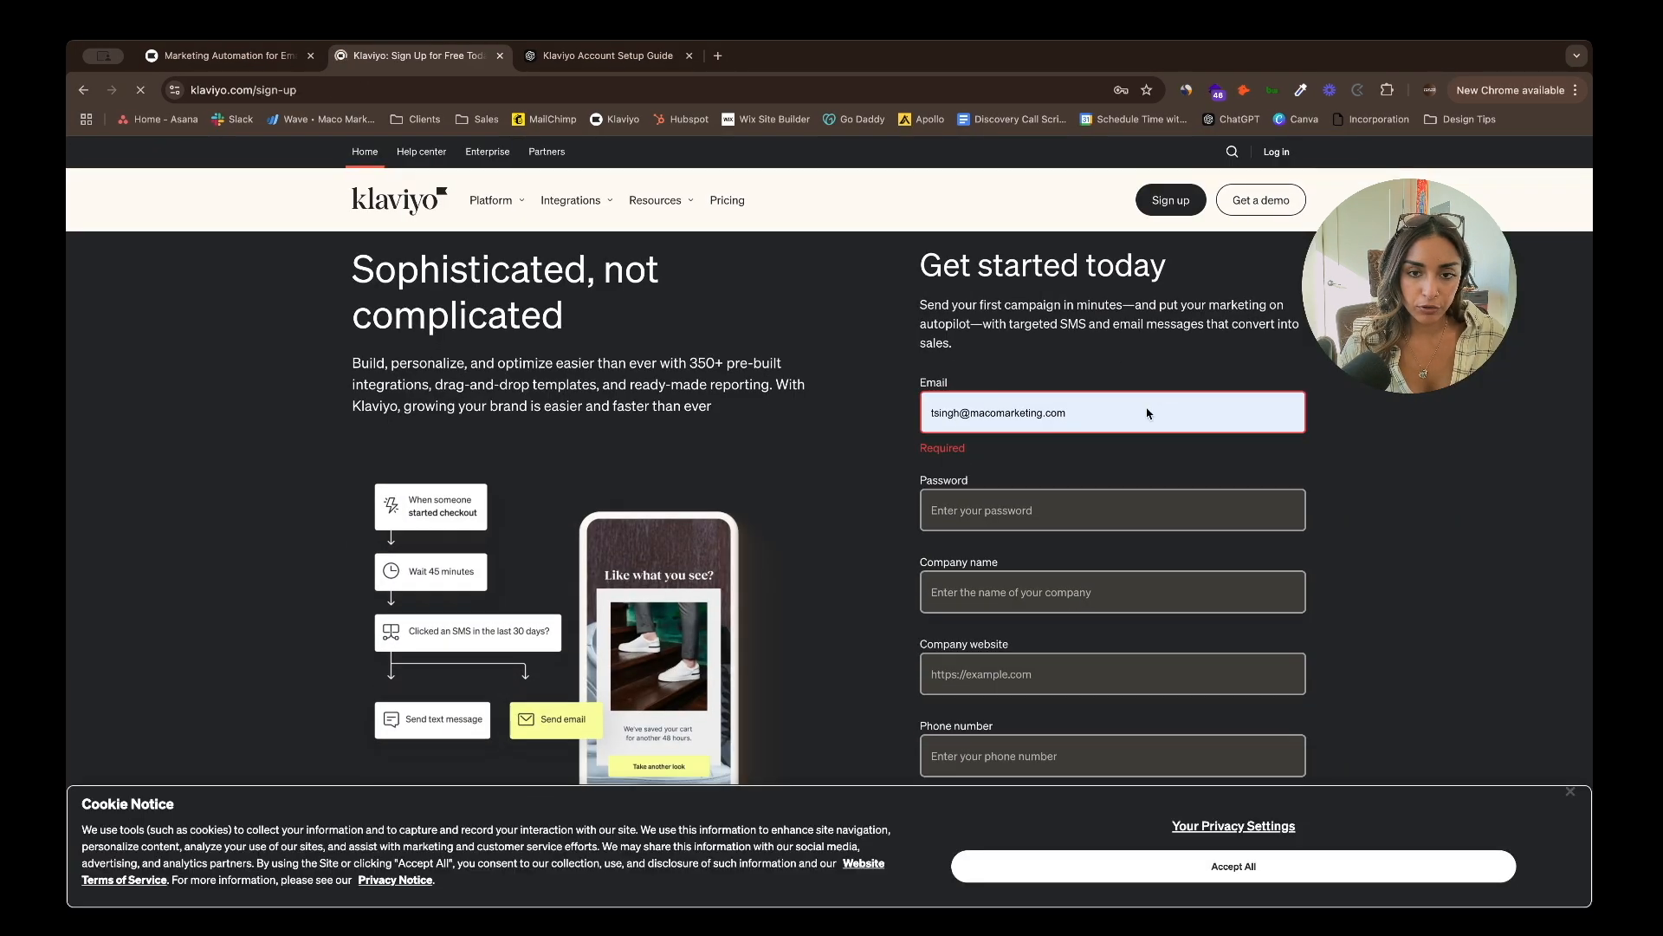
{"action": "left_click", "coordinate": [1174, 397]}
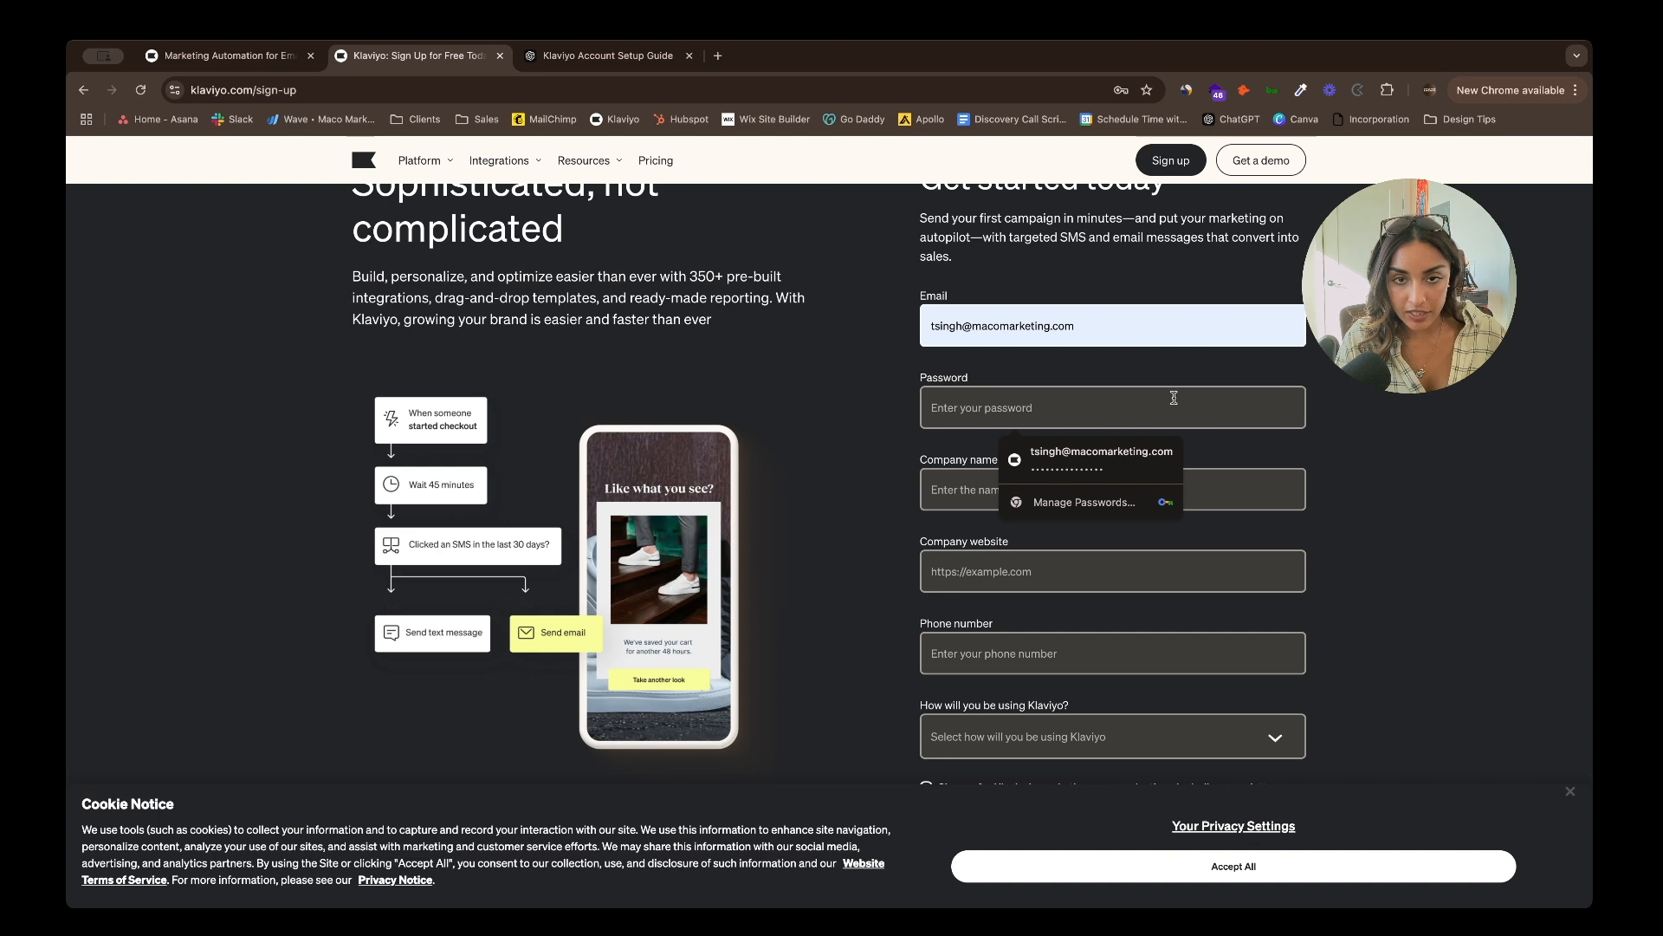
{"action": "type", "text": "•••••••••••••••"}
{"action": "key", "text": "Tab"}
{"action": "type", "text": "Maco Marketing"}
{"action": "key", "text": "Tab"}
{"action": "type", "text": "www.macomarketing.com"}
{"action": "key", "text": "Tab"}
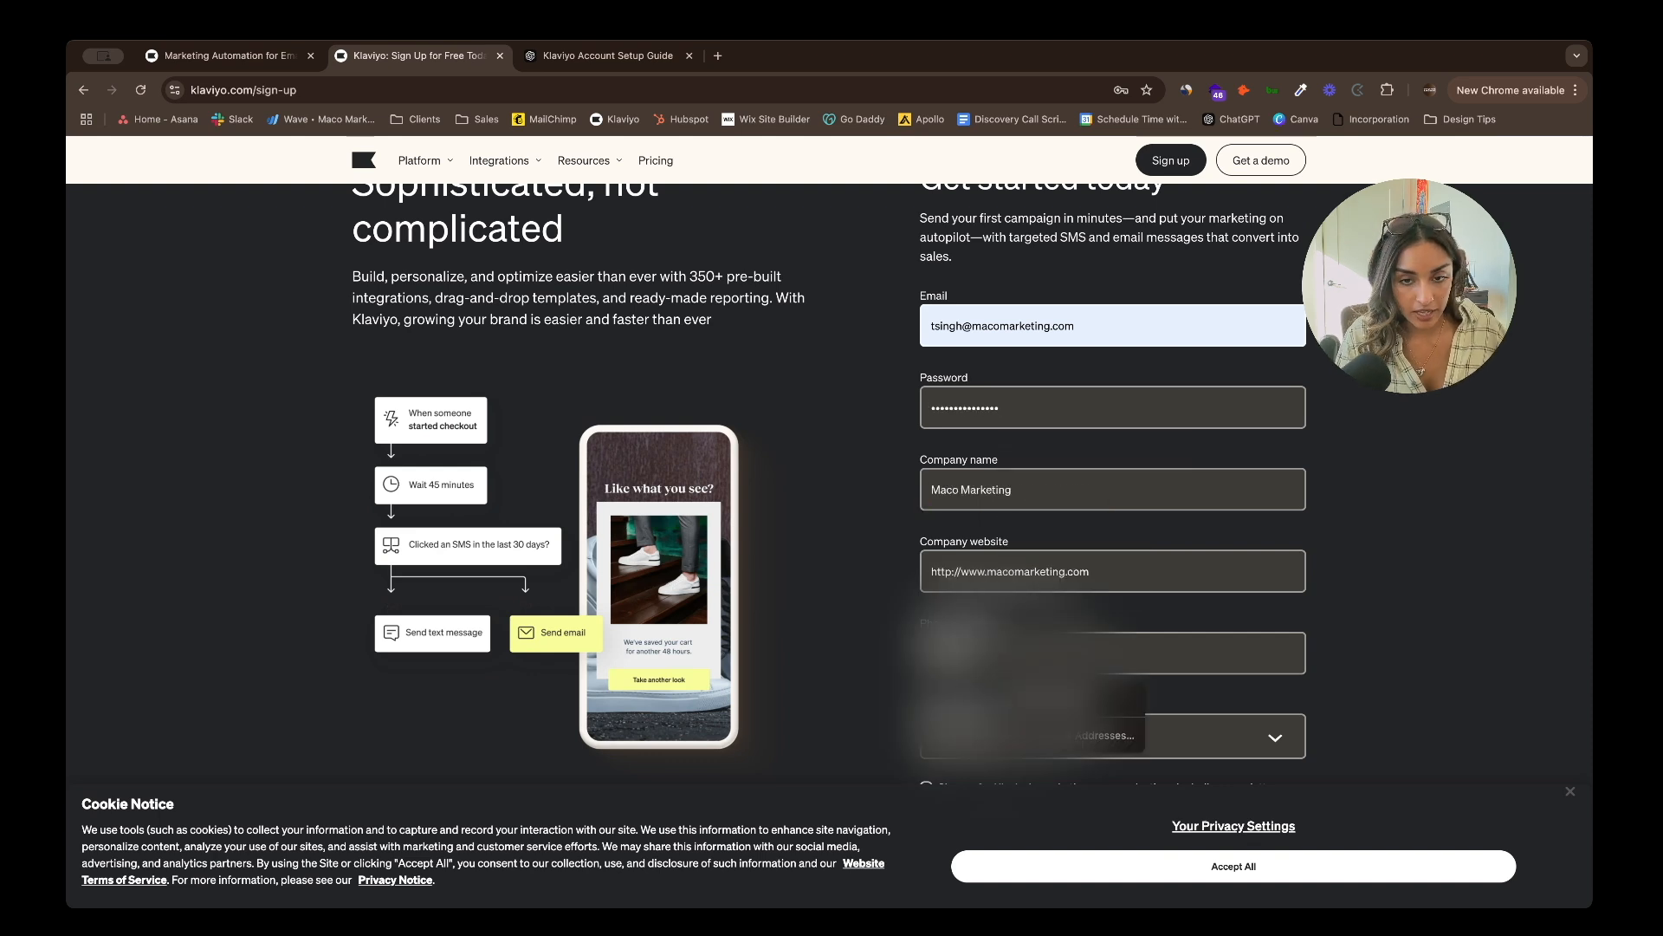
{"action": "type", "text": "••••••••00"}
{"action": "scroll", "coordinate": [1050, 585], "scroll_direction": "down", "scroll_amount": 4}
{"action": "left_click", "coordinate": [1049, 584]}
{"action": "left_click", "coordinate": [1049, 584]}
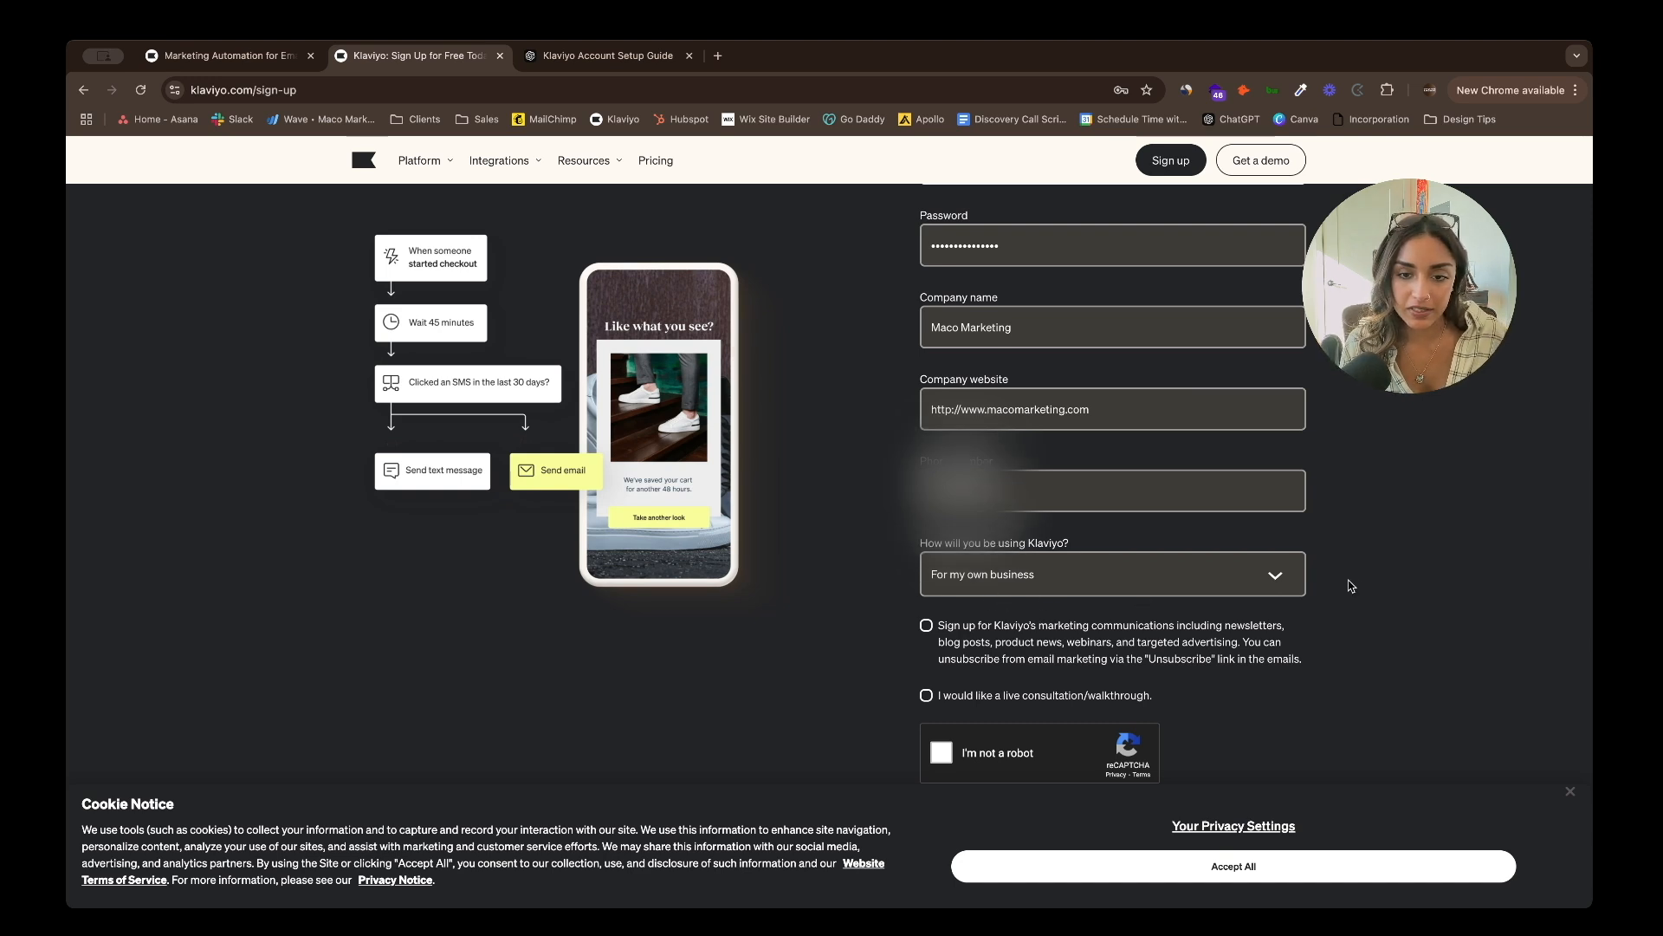
{"action": "scroll", "coordinate": [892, 524], "scroll_direction": "down", "scroll_amount": 2}
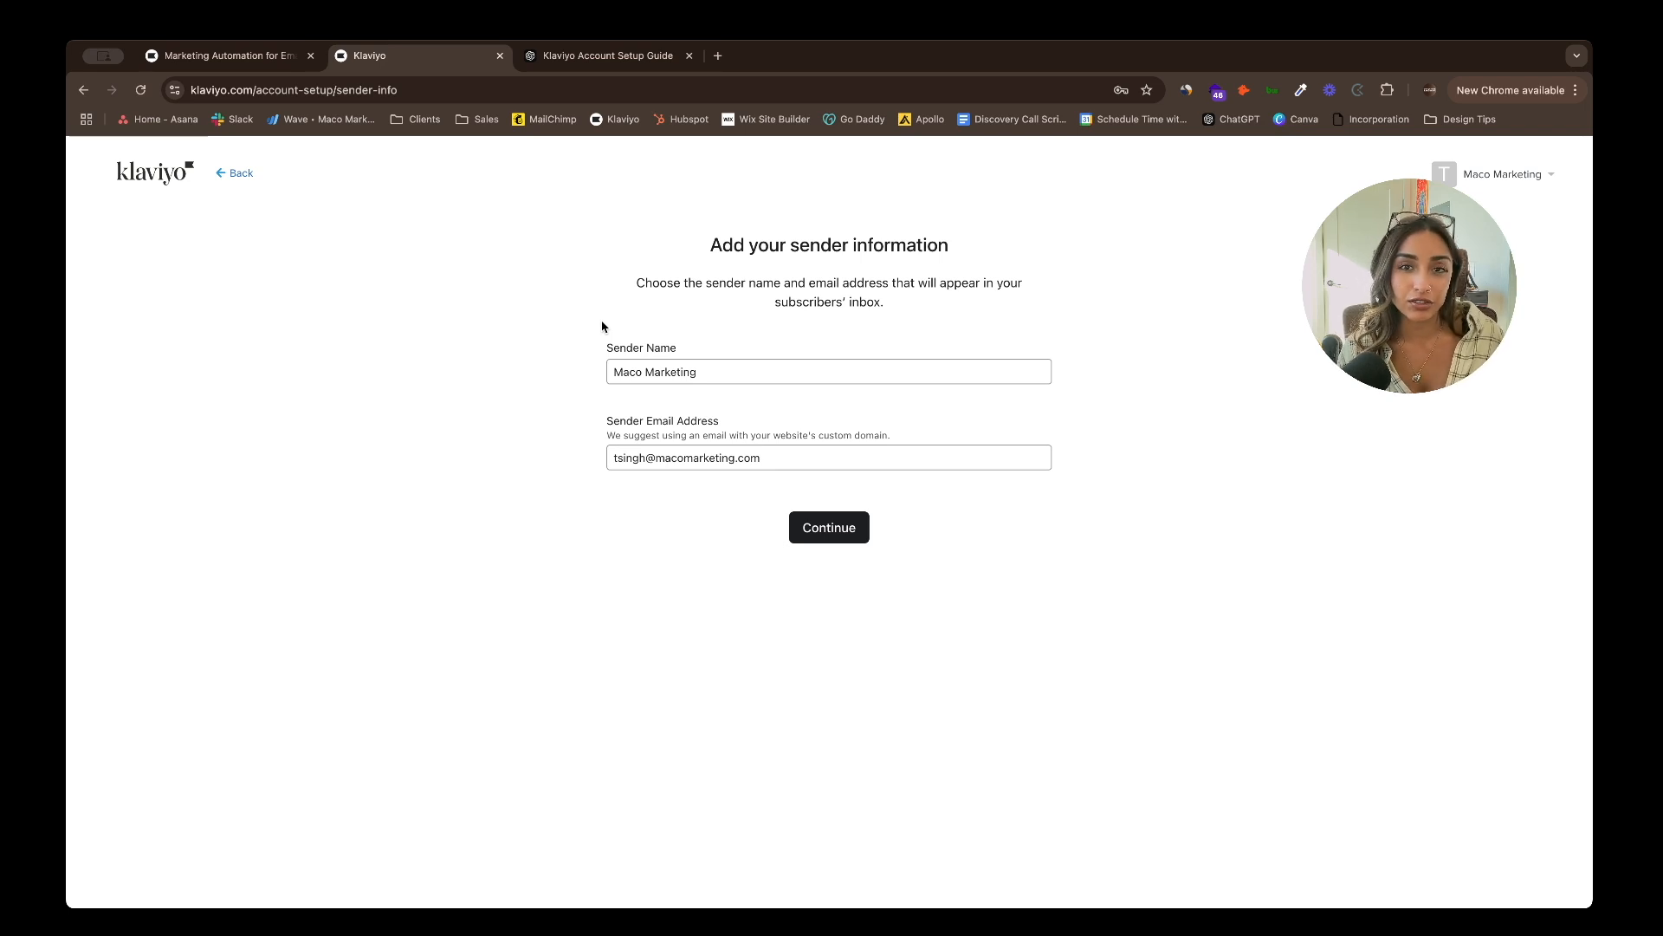
- Change the sender email prefix to 'info', keeping sender name Maco Marketing, and submit
{"action": "double_click", "coordinate": [644, 460]}
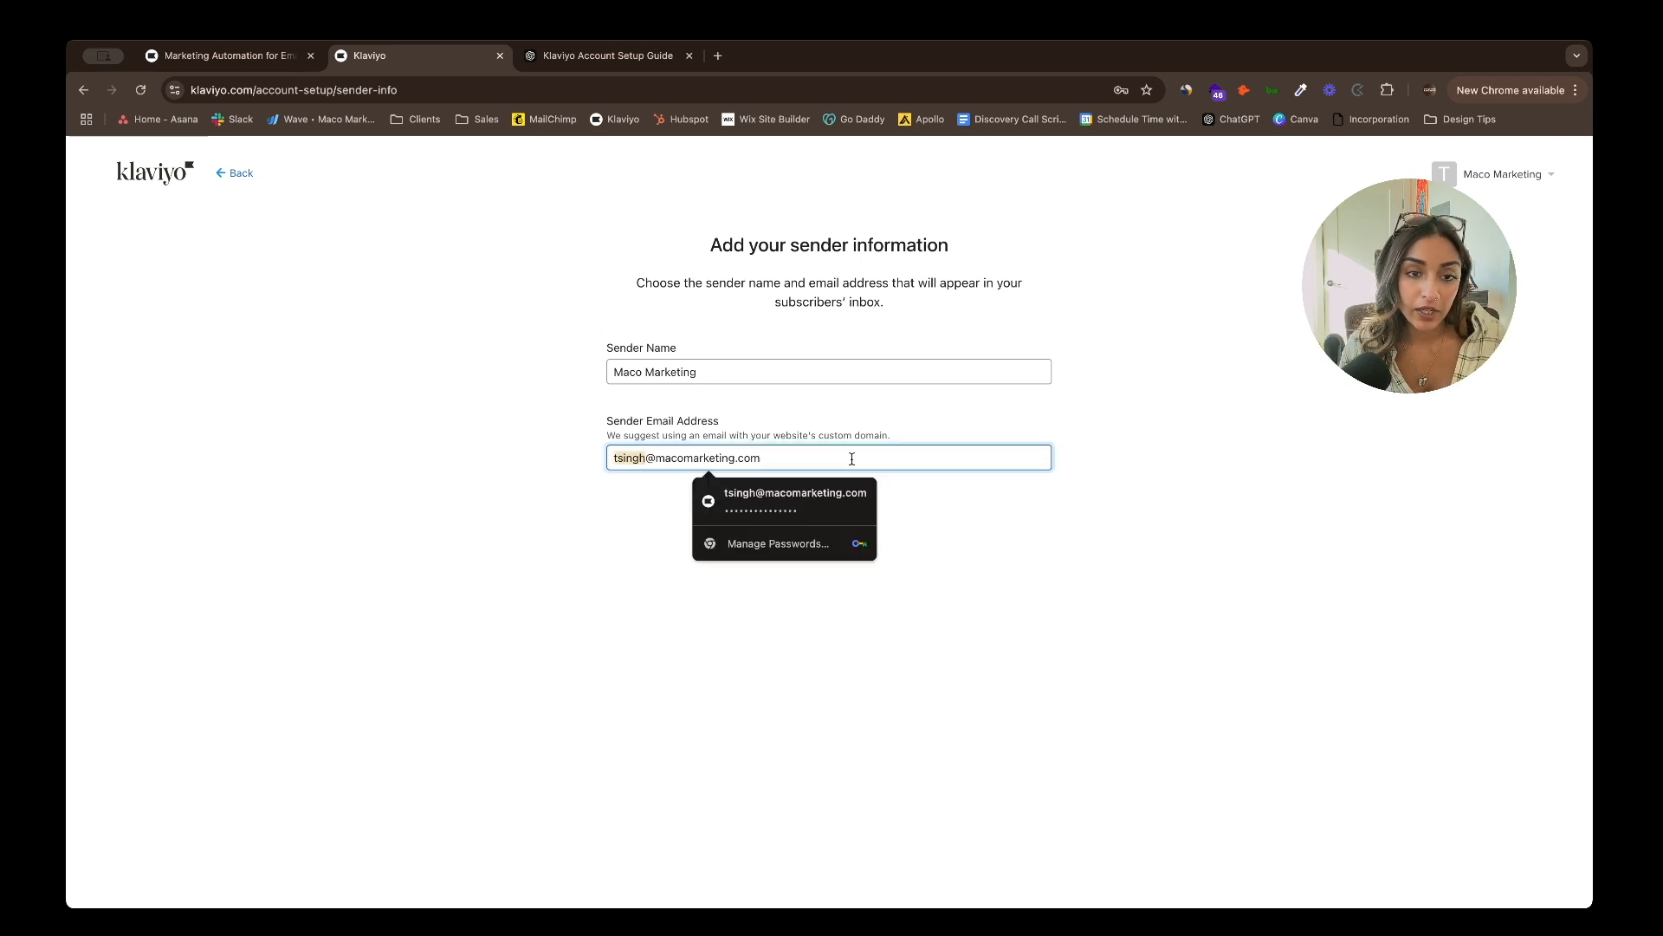
{"action": "type", "text": "hello"}
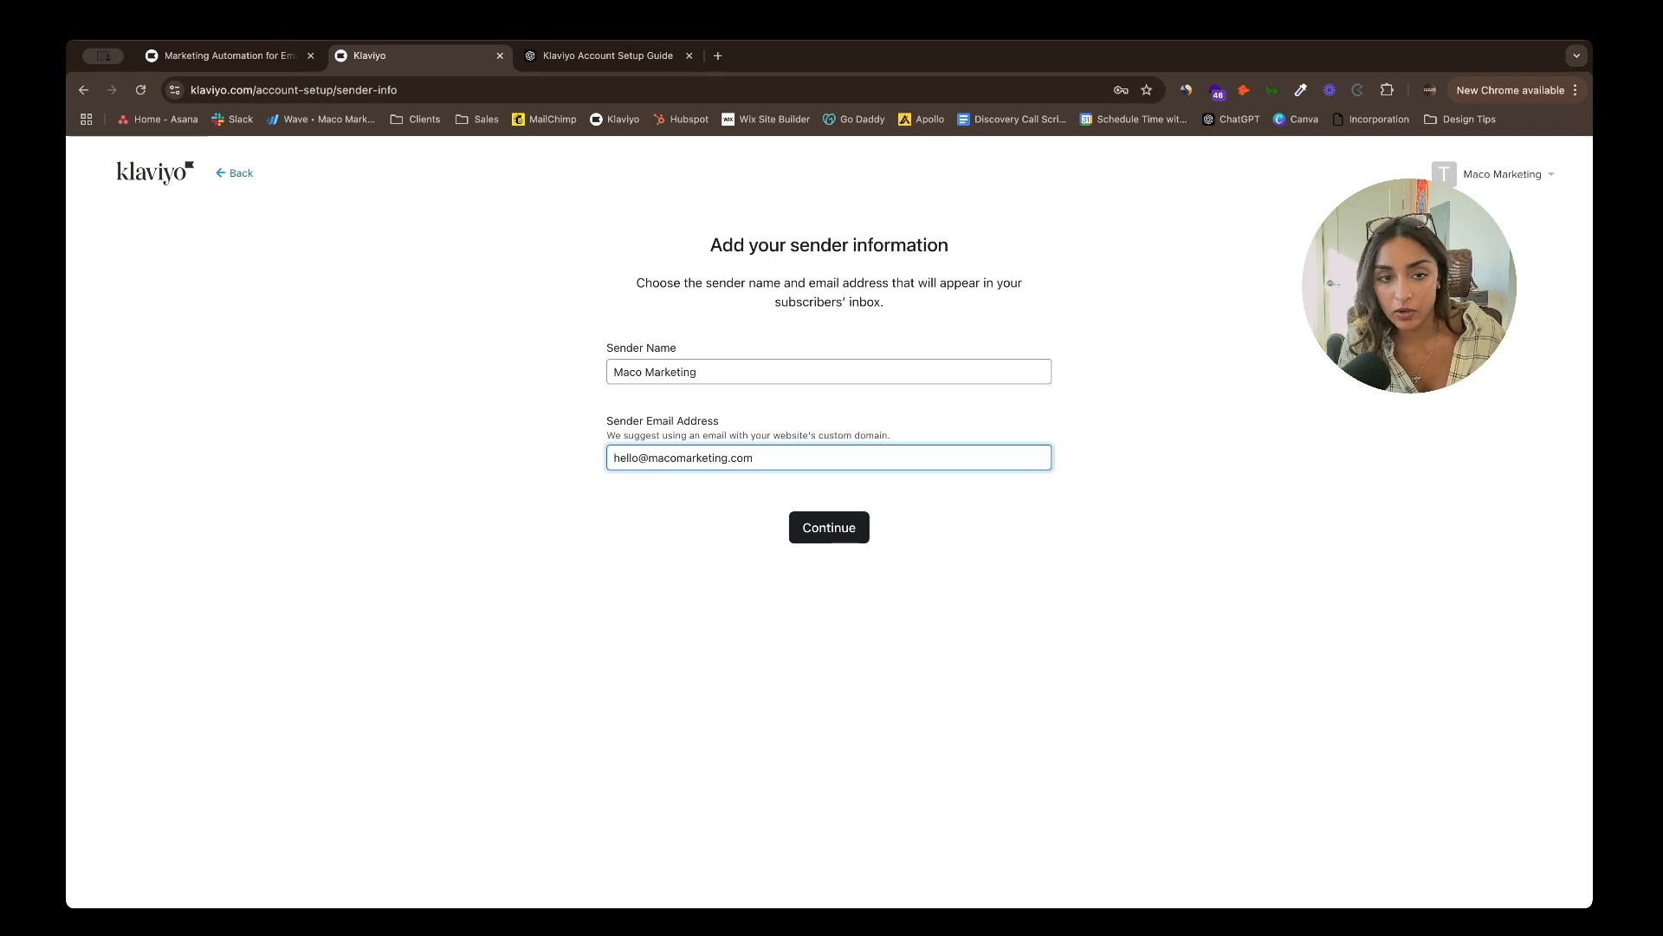
{"action": "key", "text": "BackSpace"}
{"action": "key", "text": "BackSpace"}
{"action": "key", "text": "BackSpace"}
{"action": "key", "text": "BackSpace"}
{"action": "key", "text": "BackSpace"}
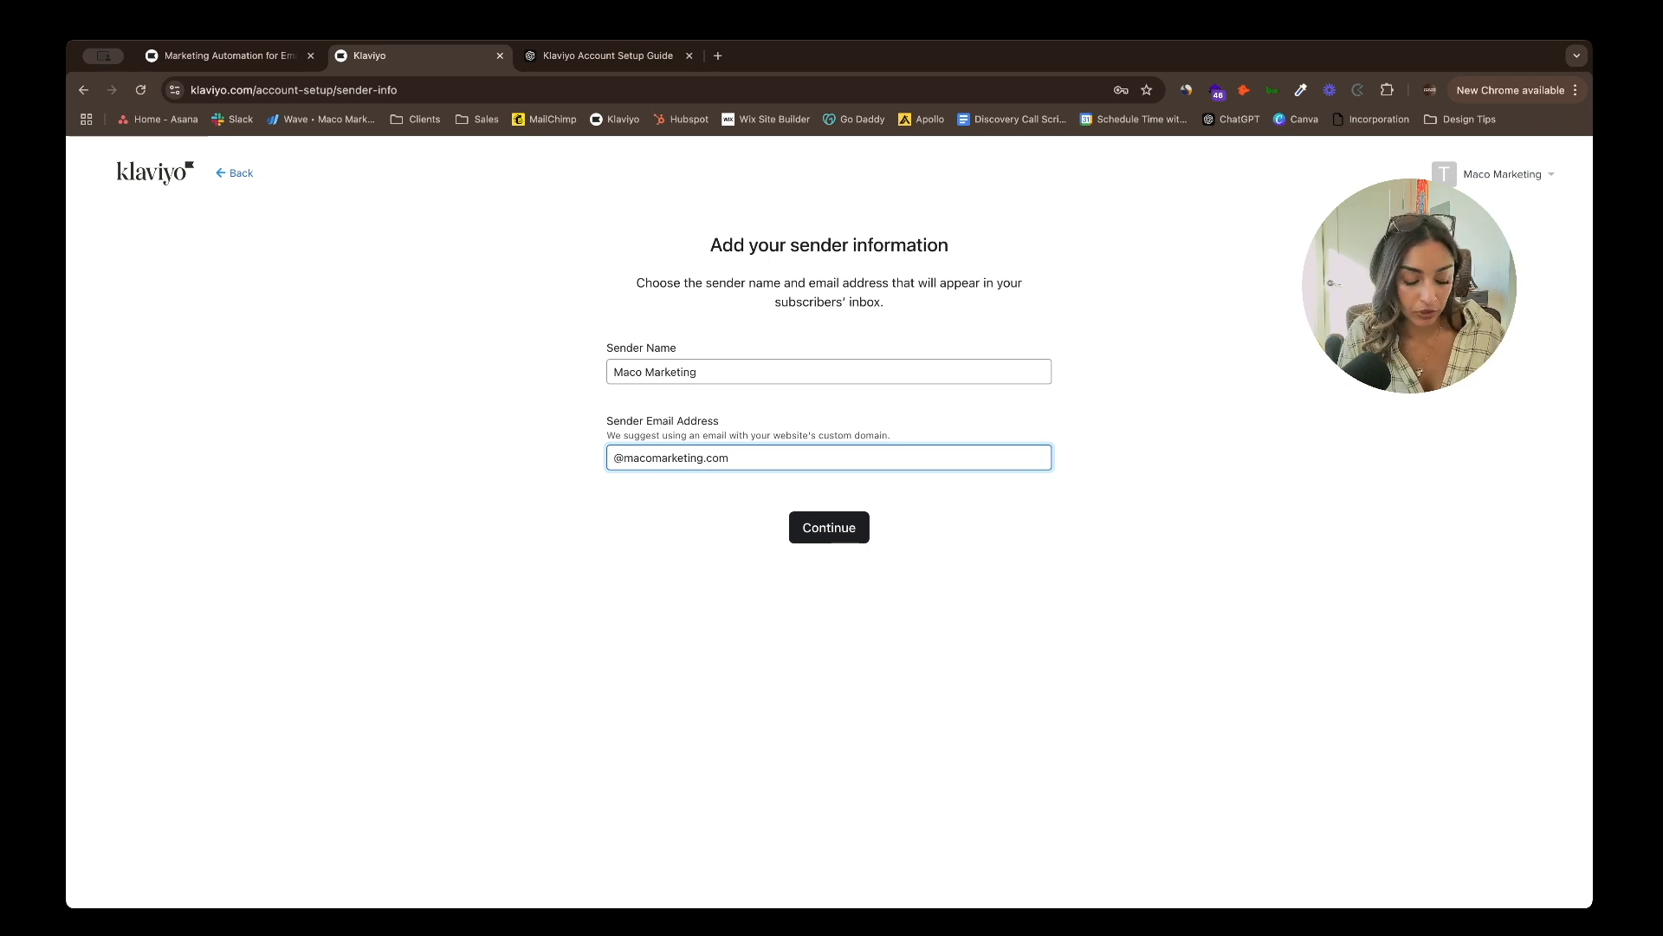
{"action": "type", "text": "news"}
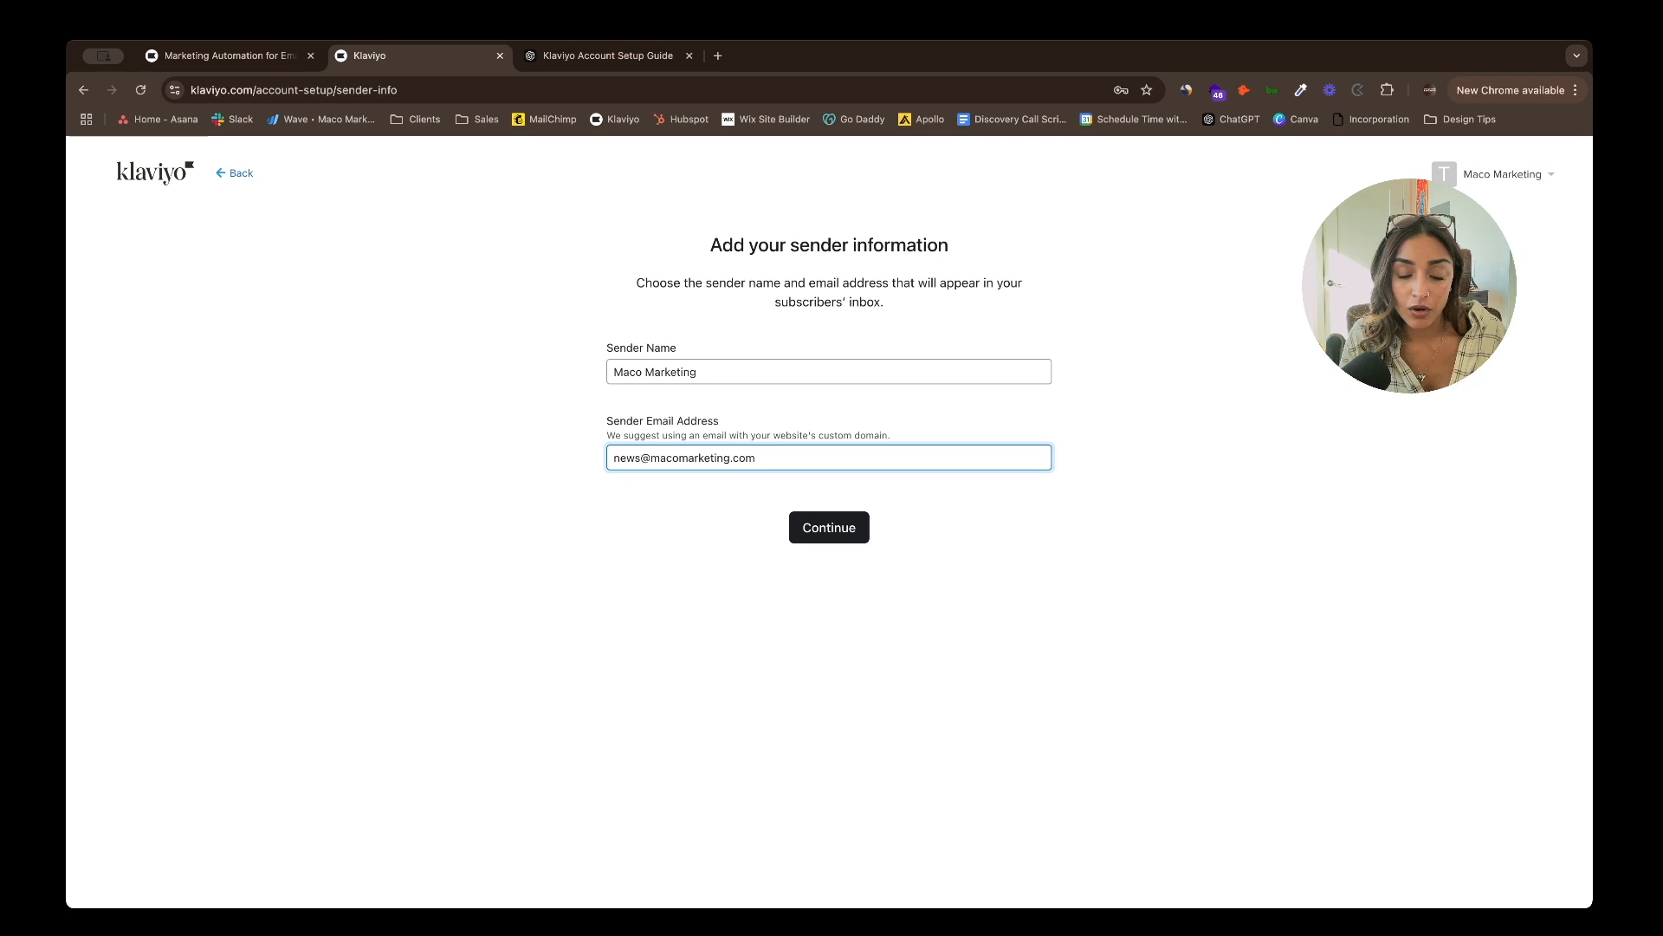
{"action": "key", "text": "BackSpace"}
{"action": "key", "text": "BackSpace"}
{"action": "key", "text": "BackSpace"}
{"action": "key", "text": "BackSpace"}
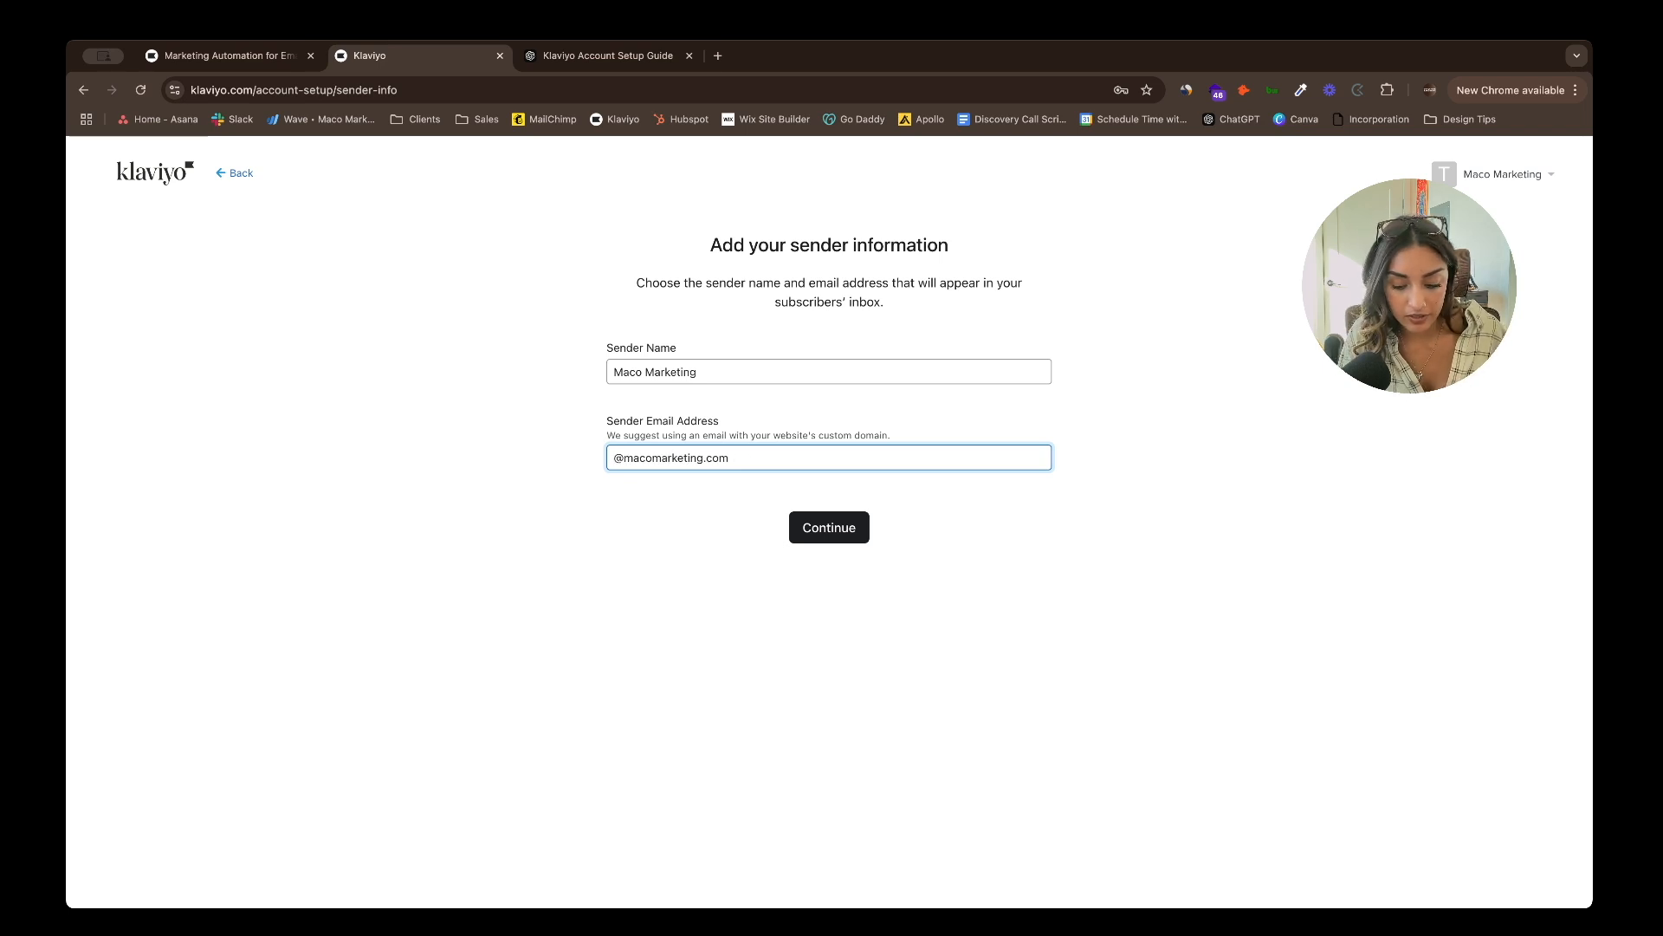
{"action": "type", "text": "info"}
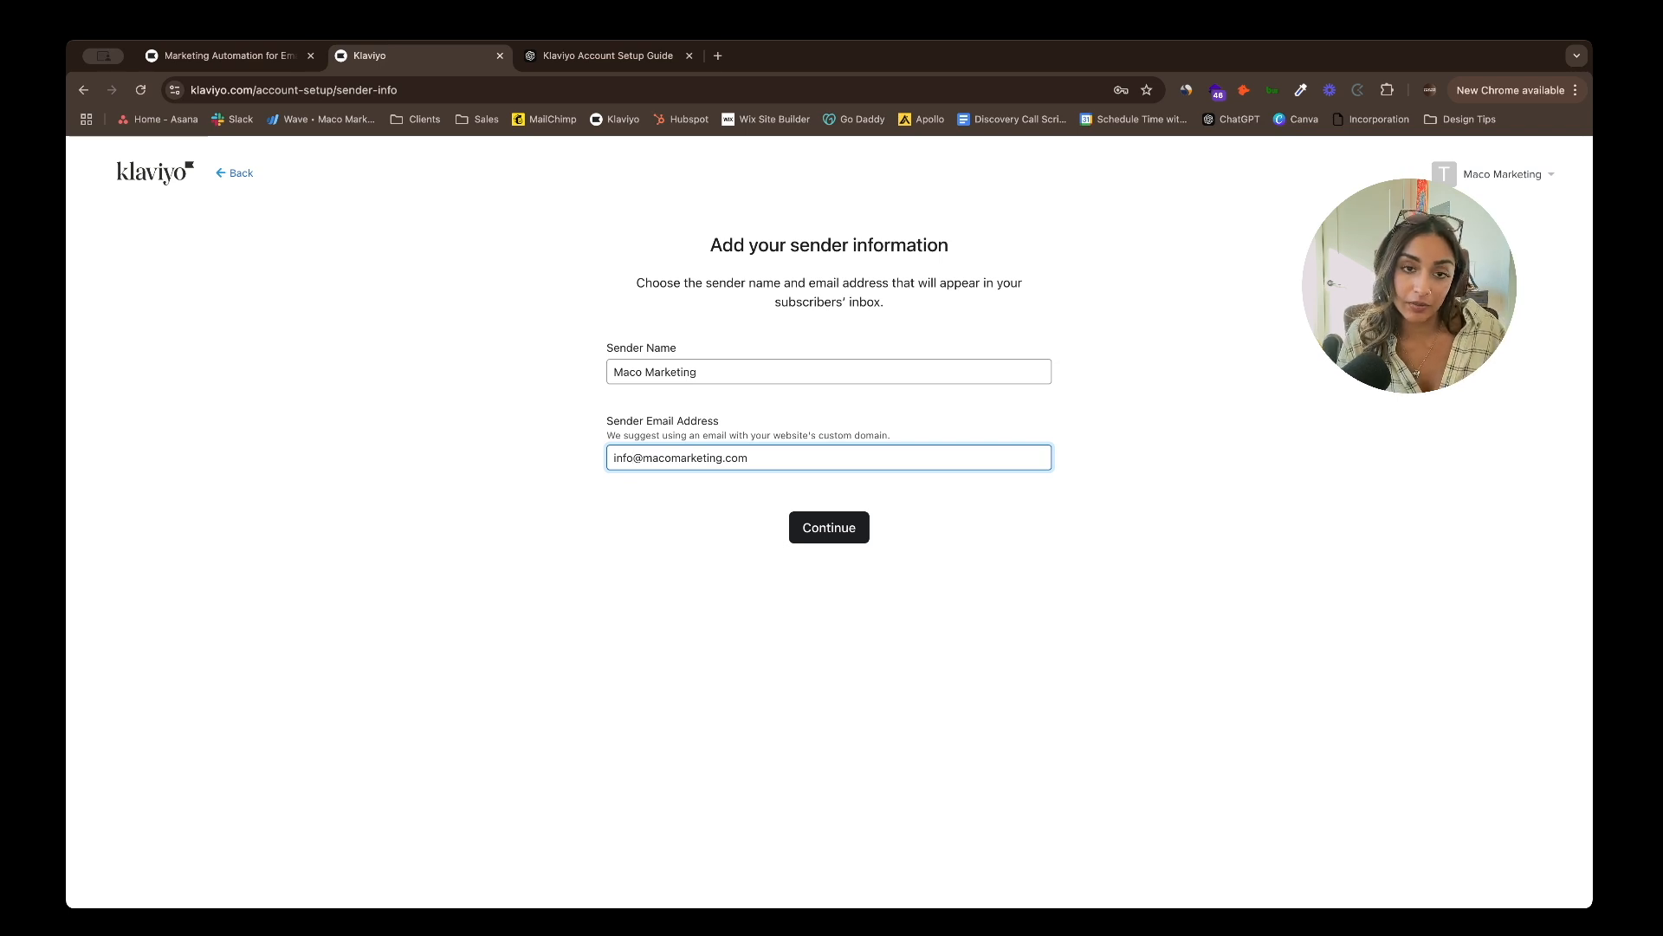
{"action": "key", "text": "Return"}
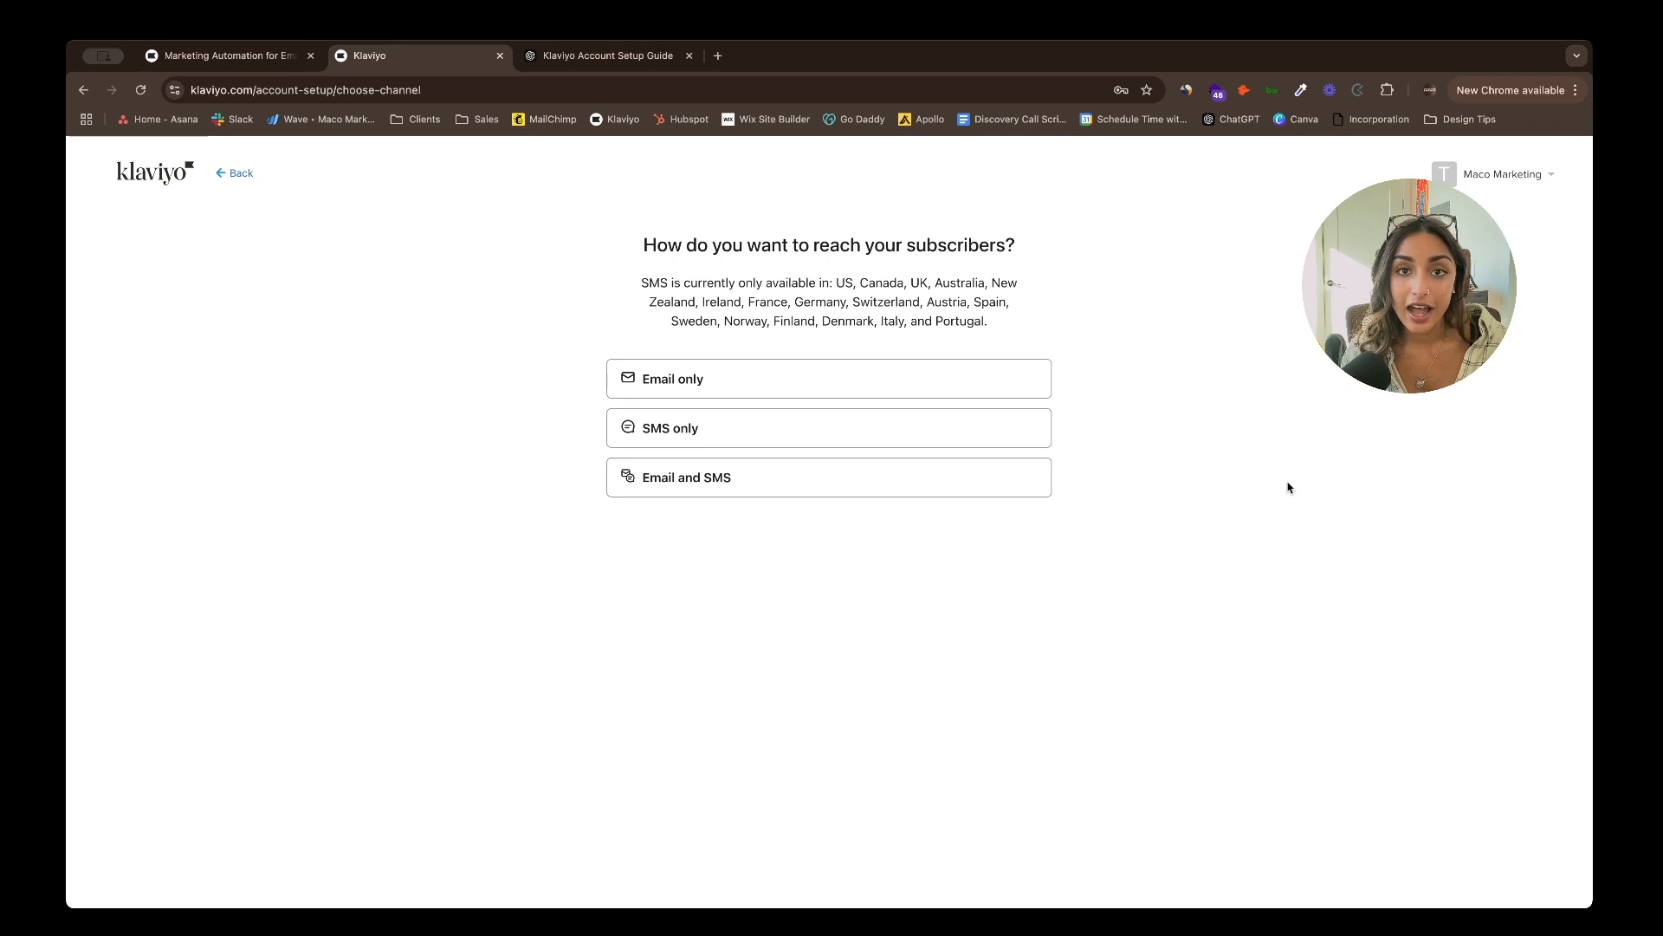
- Select Email only as the way to reach subscribers
{"action": "left_click", "coordinate": [778, 387]}
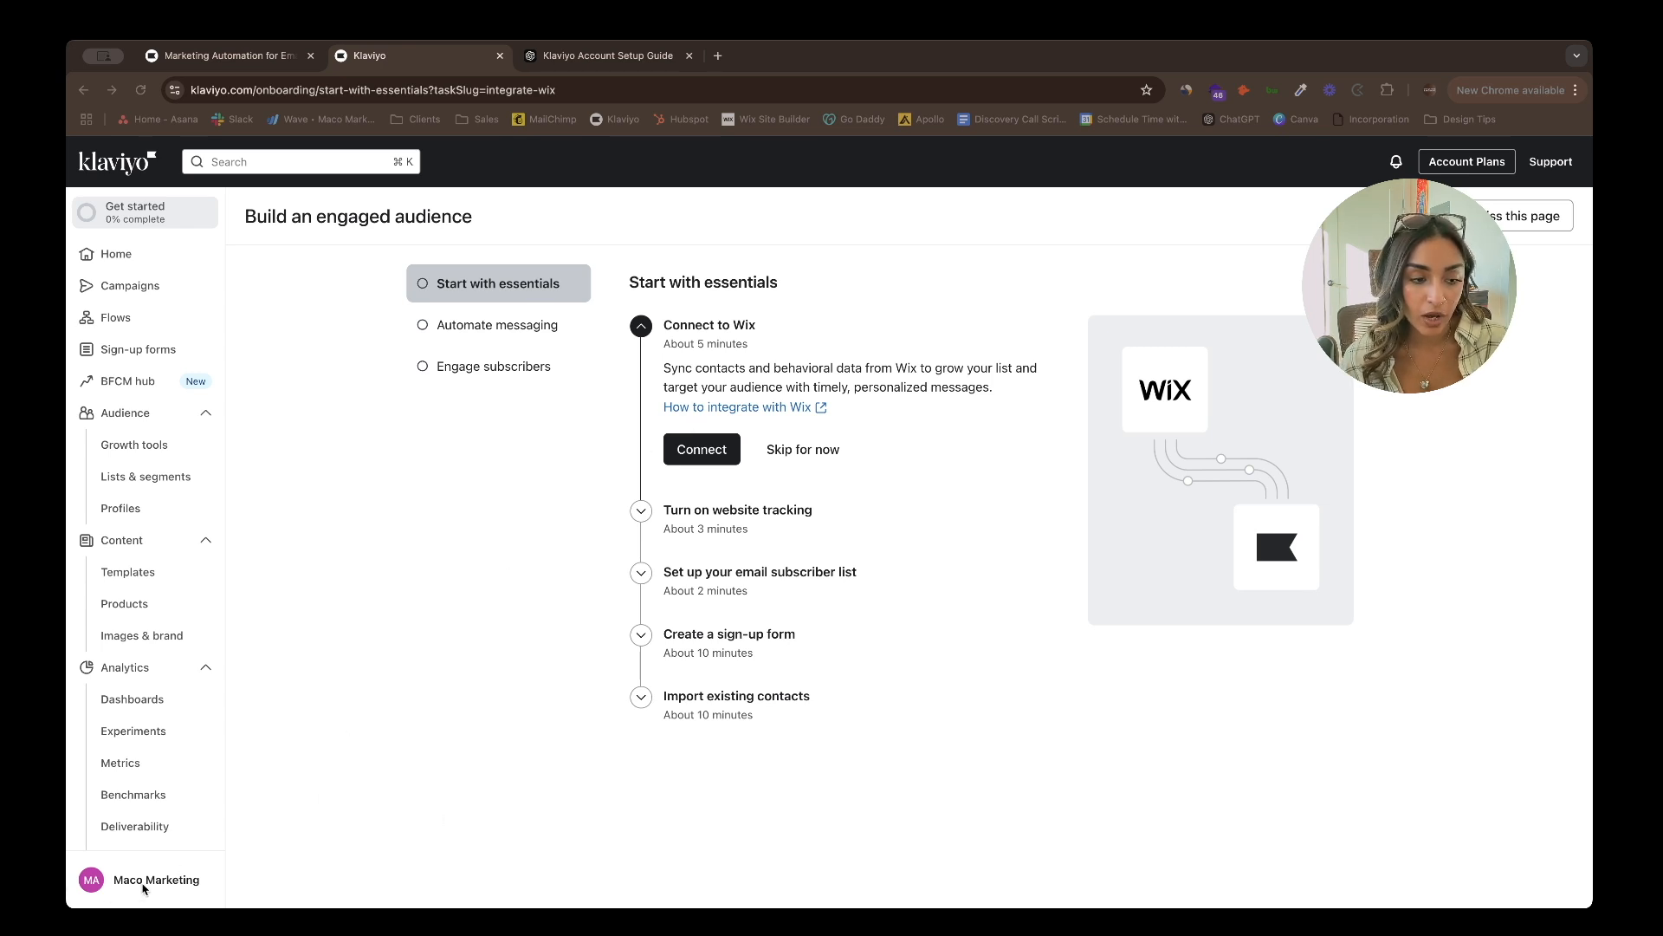
- Visit Integrations from the account menu, then return to Get started and begin Connect to Wix
{"action": "left_click", "coordinate": [145, 884]}
{"action": "left_click", "coordinate": [286, 810]}
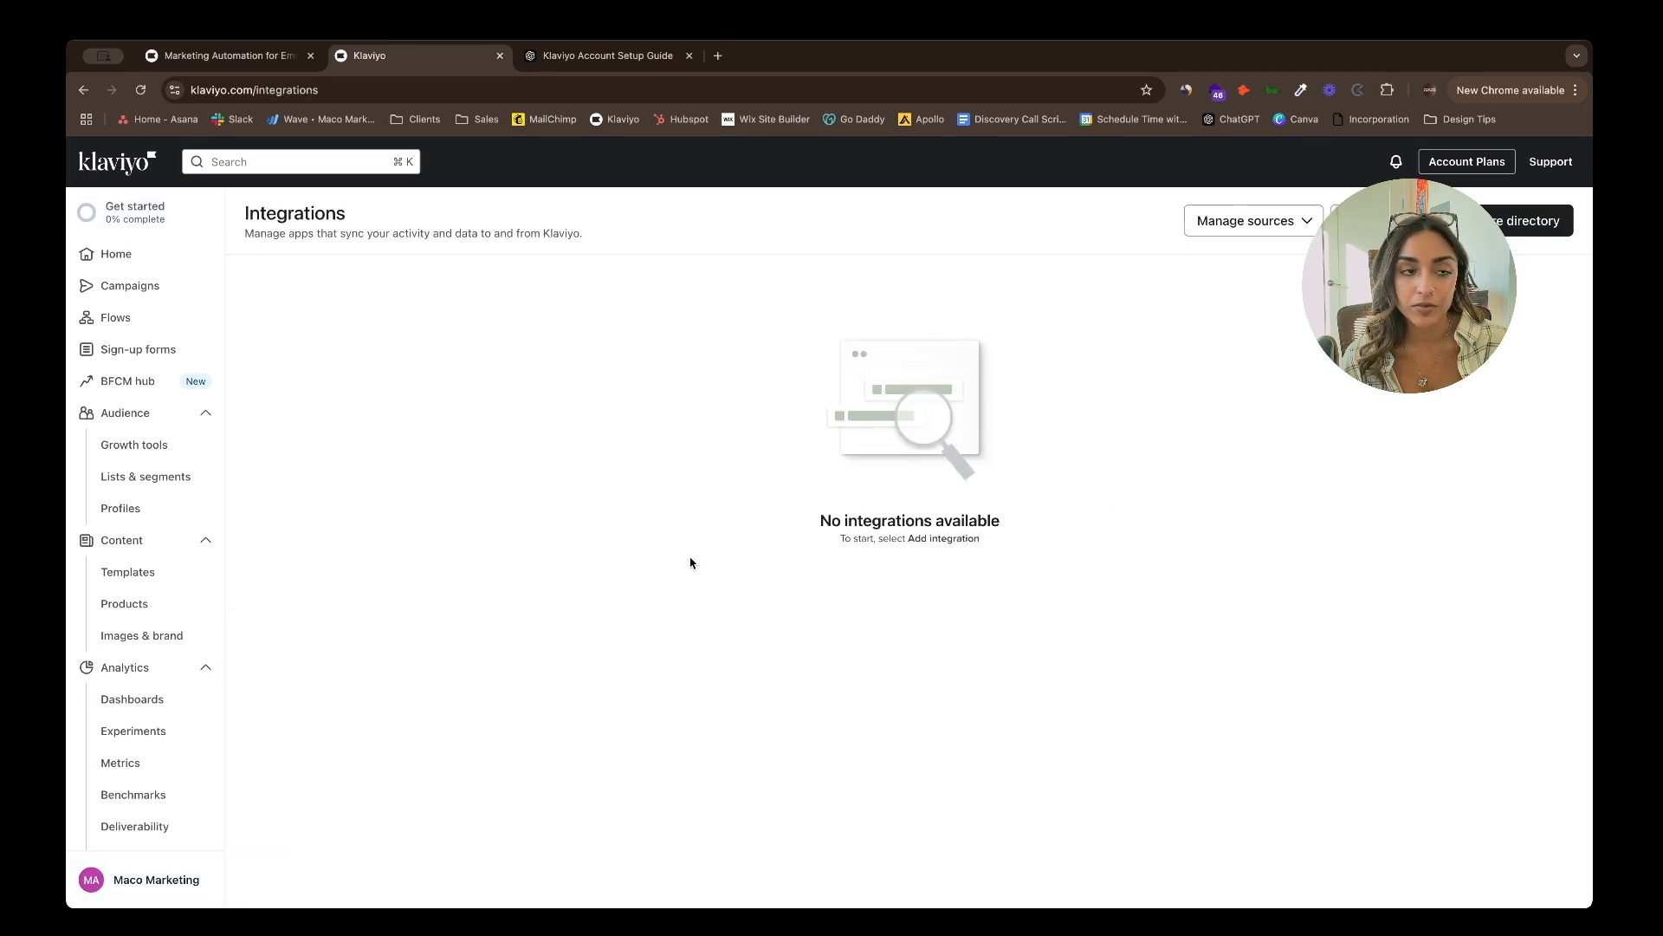
{"action": "left_click", "coordinate": [140, 216]}
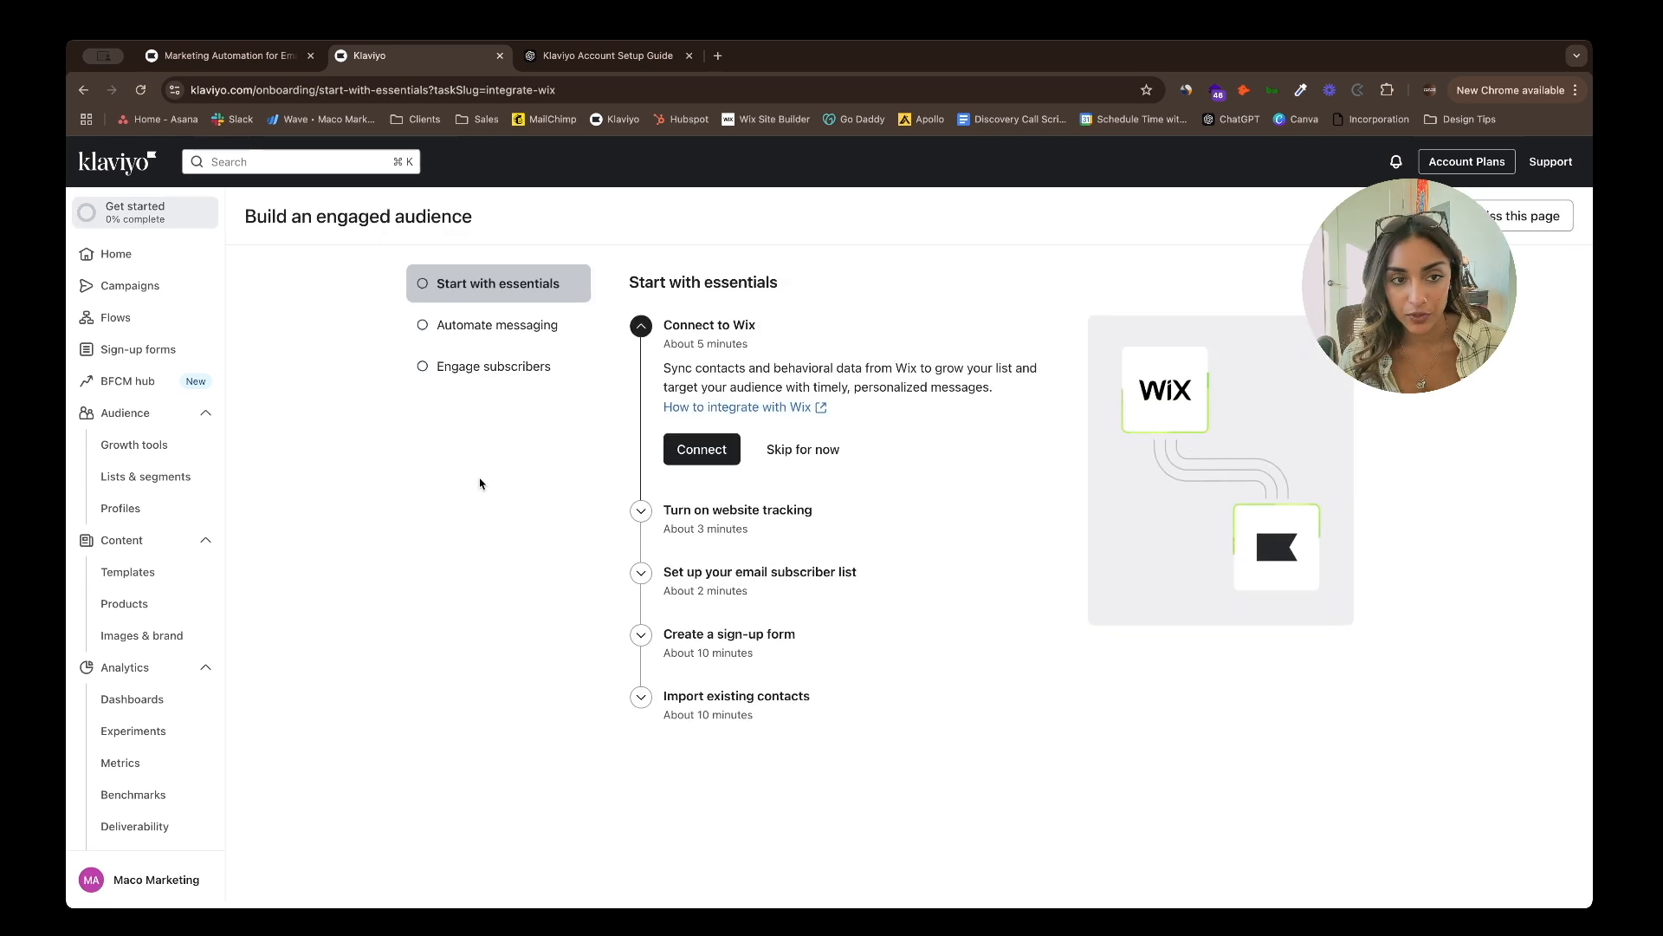
{"action": "left_click", "coordinate": [700, 449]}
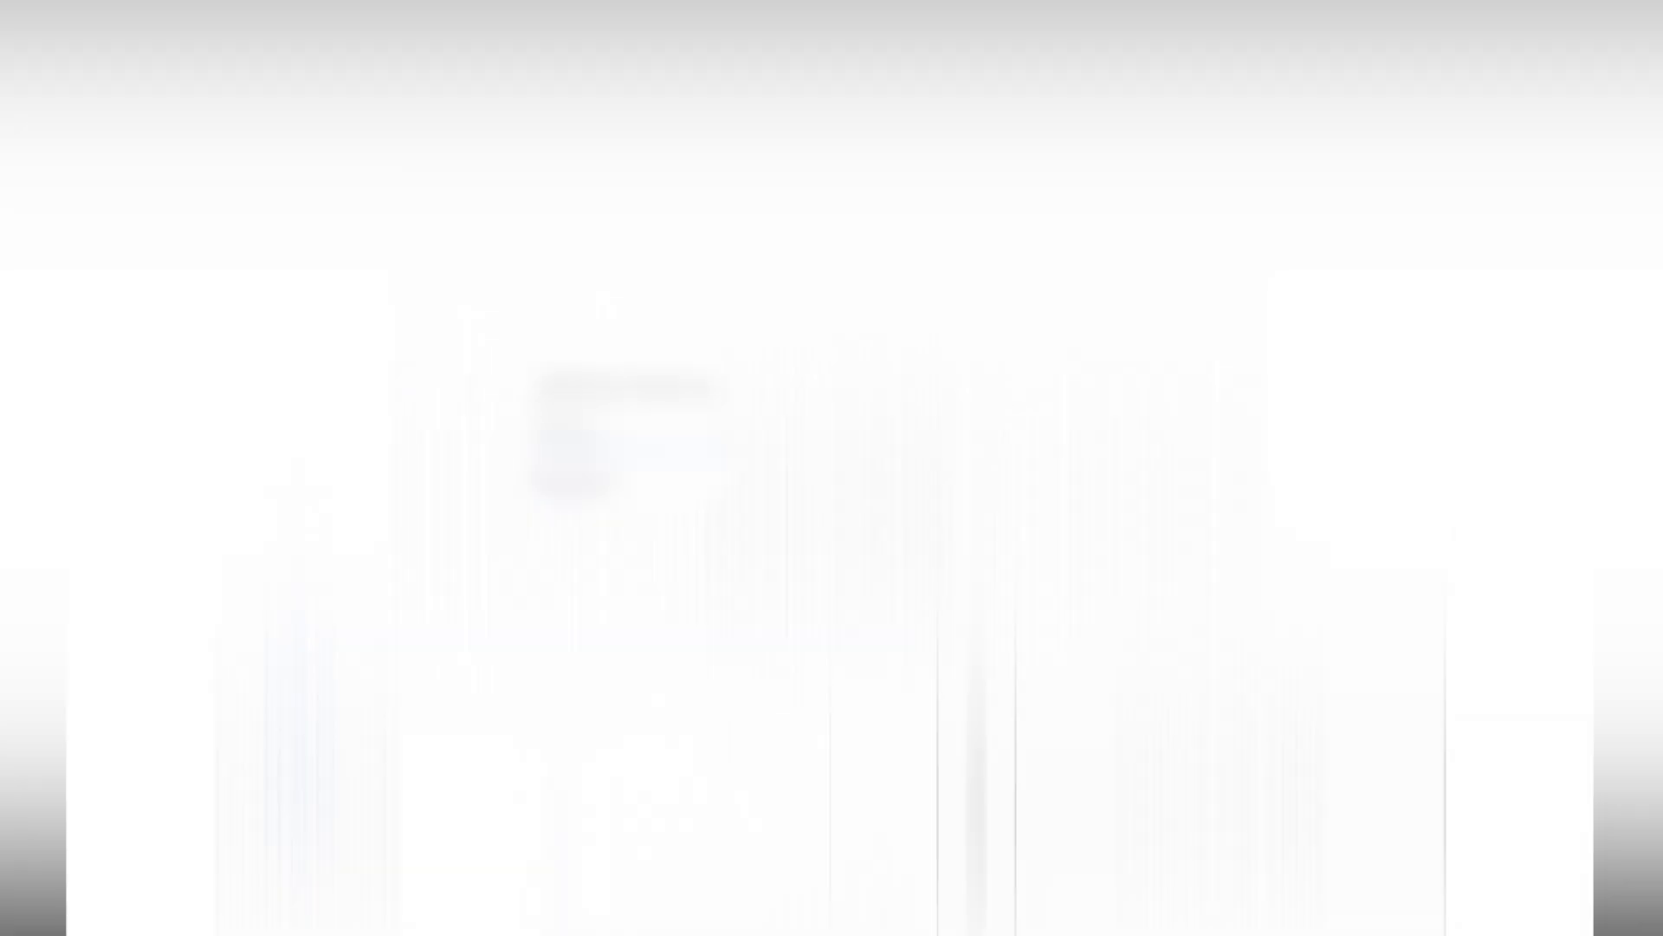
- Approve Klaviyo on Wix, send new Wix subscribers to the Email List, and complete setup
{"action": "left_click", "coordinate": [1006, 574]}
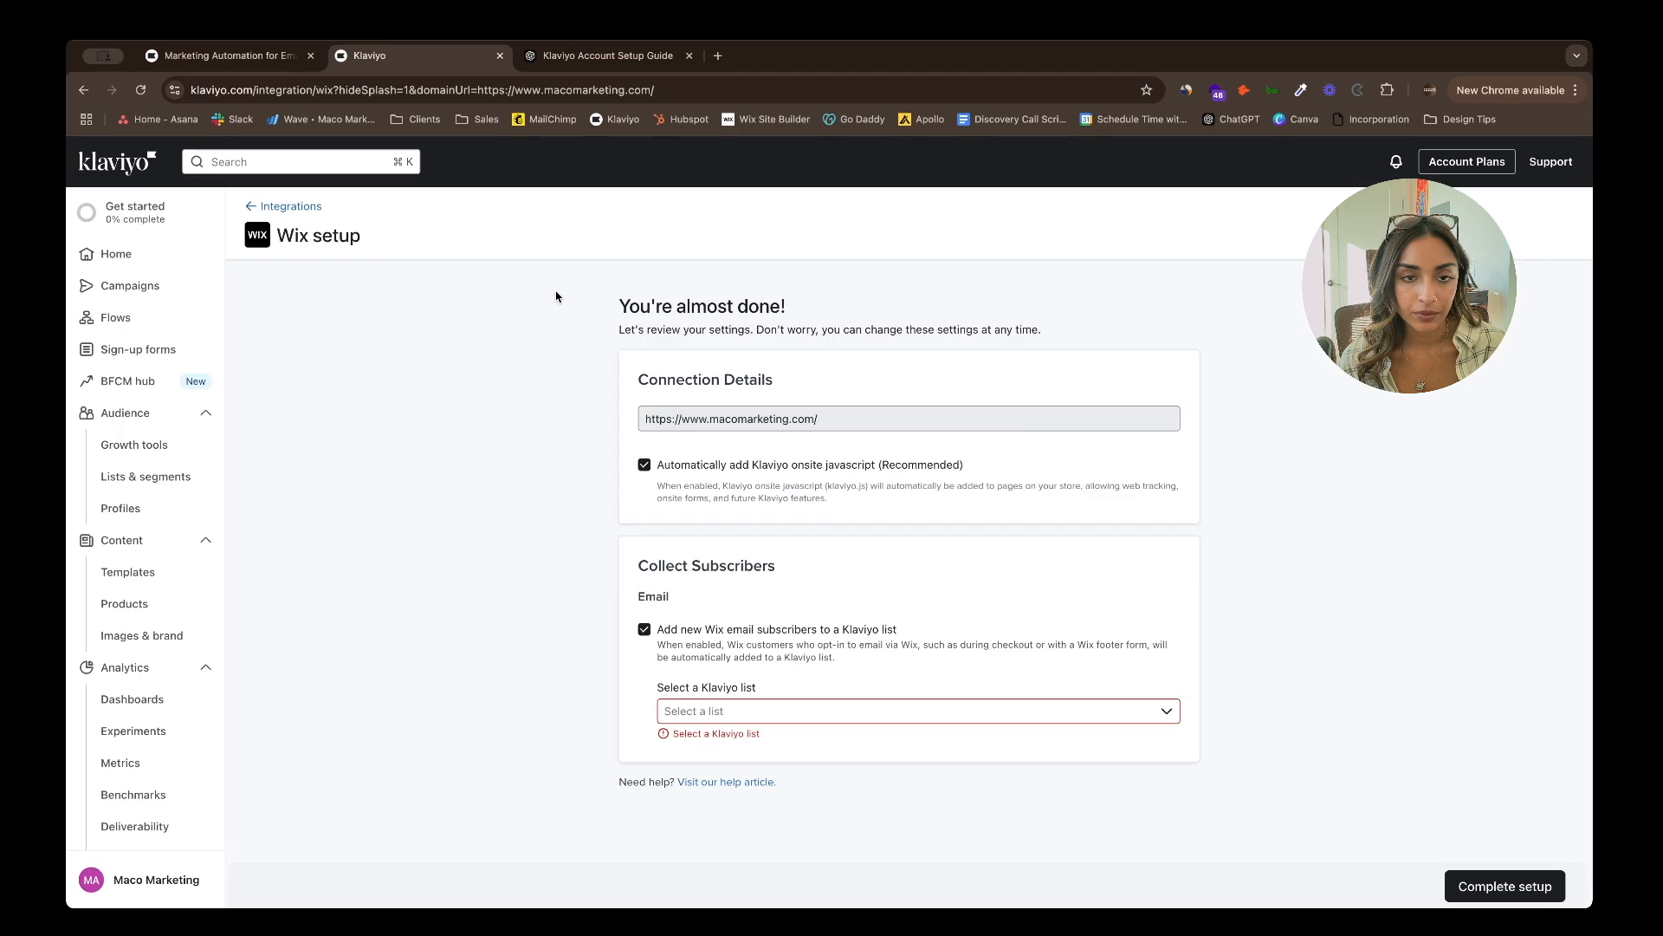
{"action": "left_click", "coordinate": [757, 710]}
{"action": "left_click", "coordinate": [769, 827]}
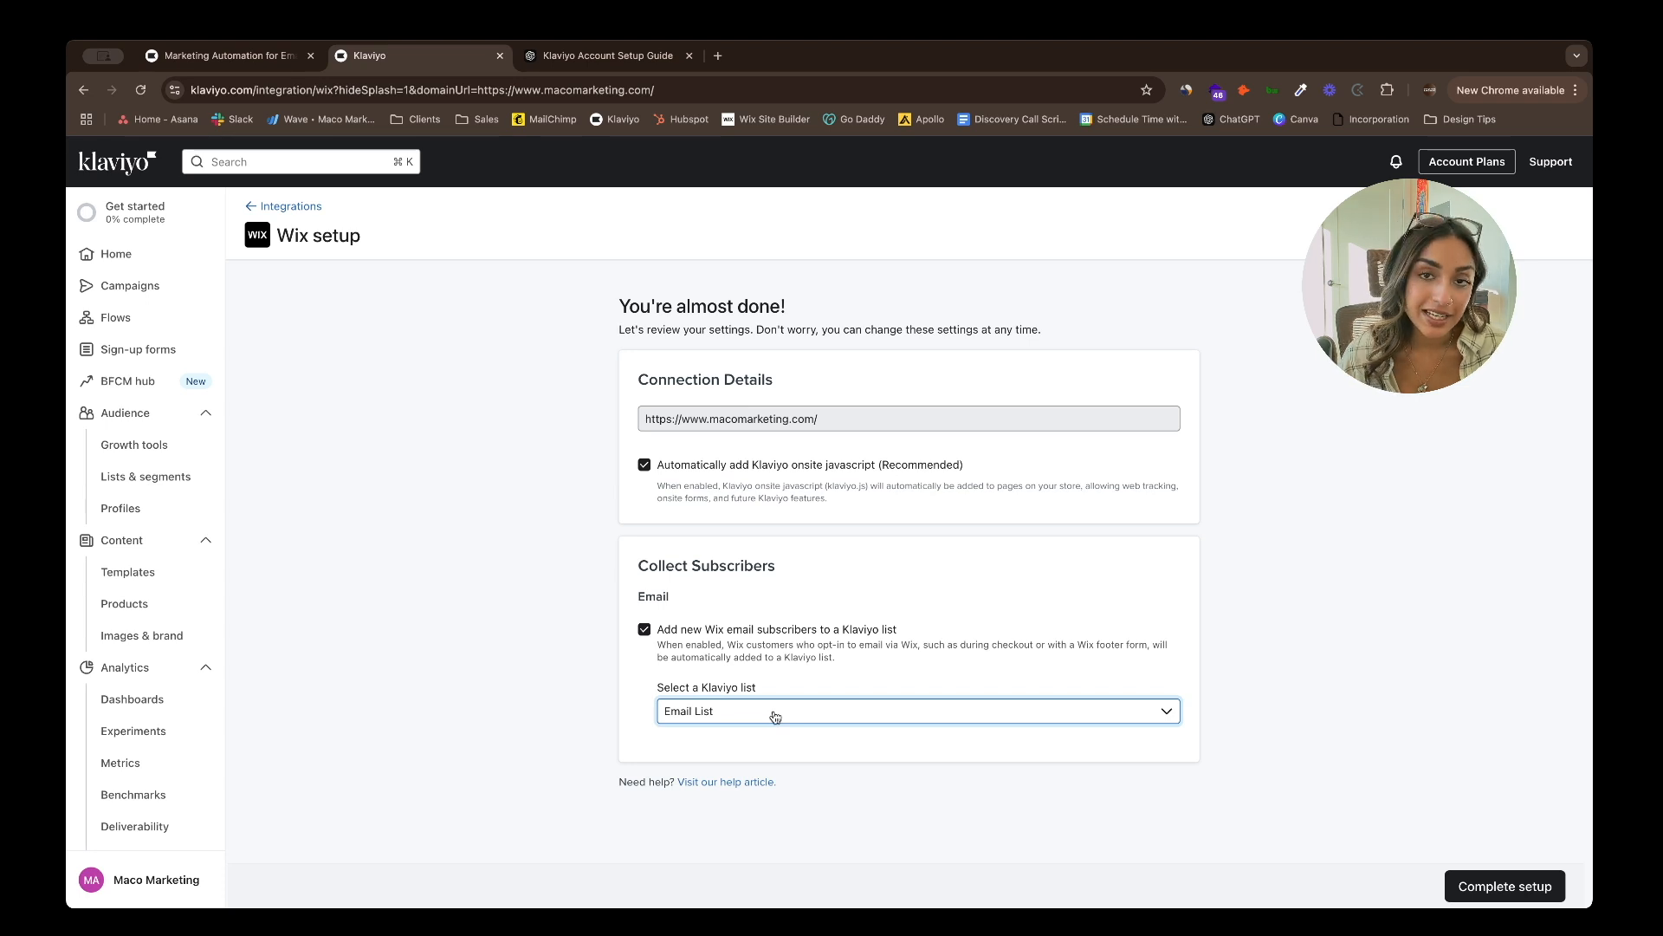
{"action": "left_click", "coordinate": [645, 631]}
{"action": "left_click", "coordinate": [646, 630]}
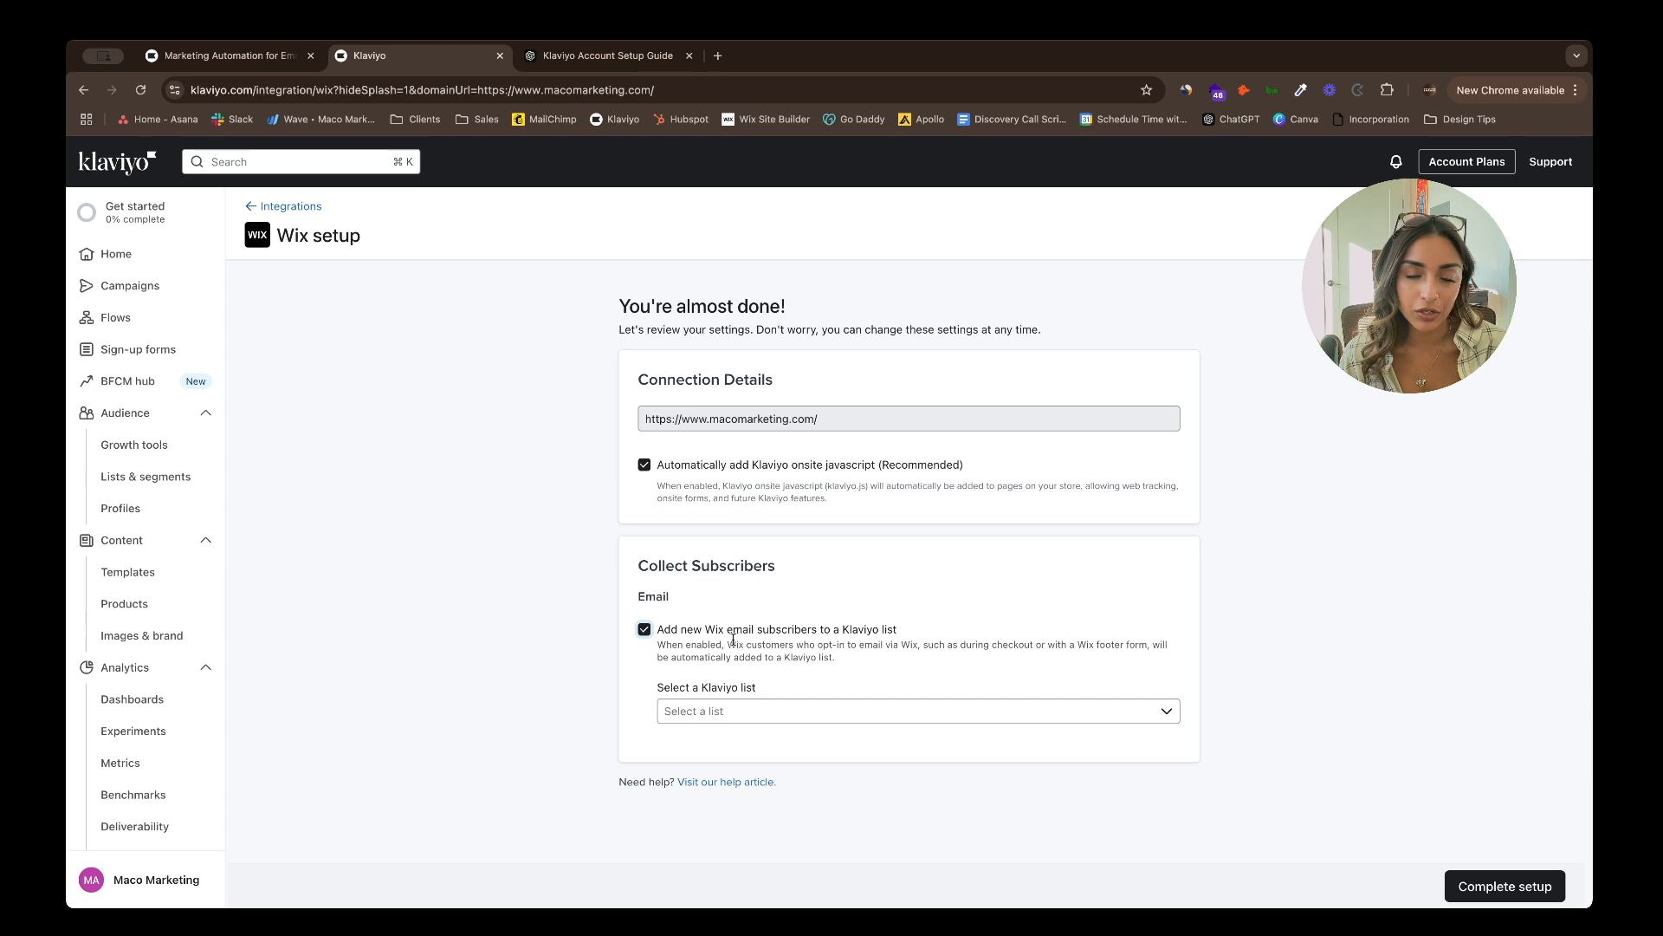
{"action": "left_click", "coordinate": [765, 712]}
{"action": "left_click", "coordinate": [754, 828]}
{"action": "left_click", "coordinate": [1508, 885]}
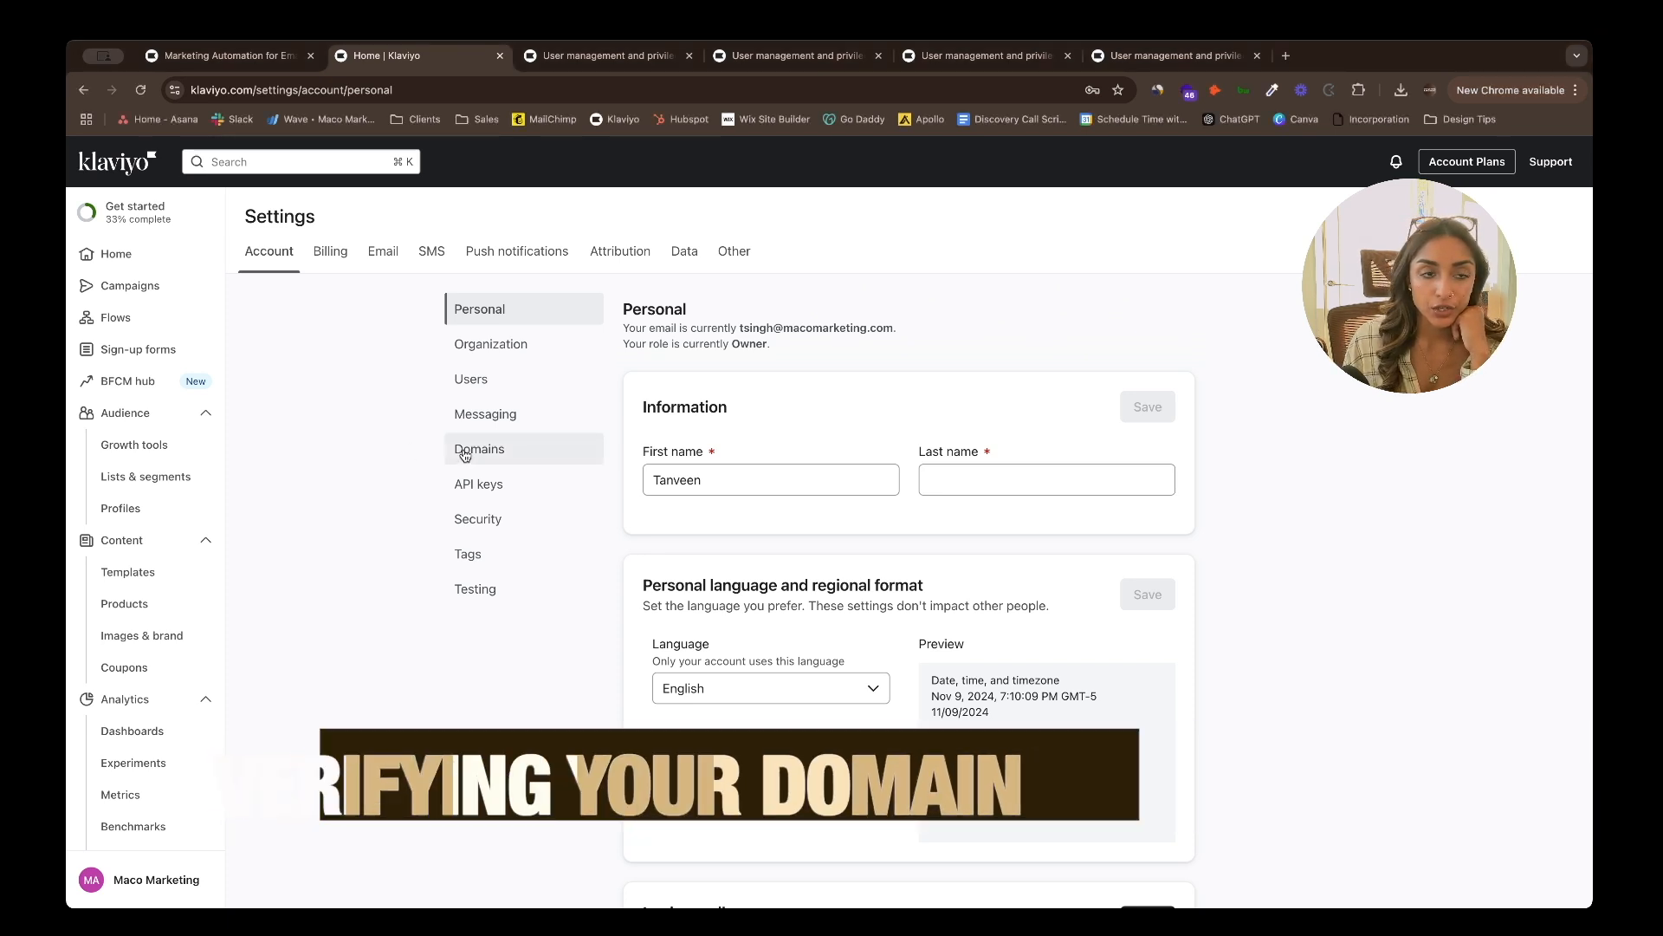
- Begin connecting a sending domain from domain settings, accepting the root domain
{"action": "left_click", "coordinate": [518, 464]}
{"action": "left_click", "coordinate": [869, 667]}
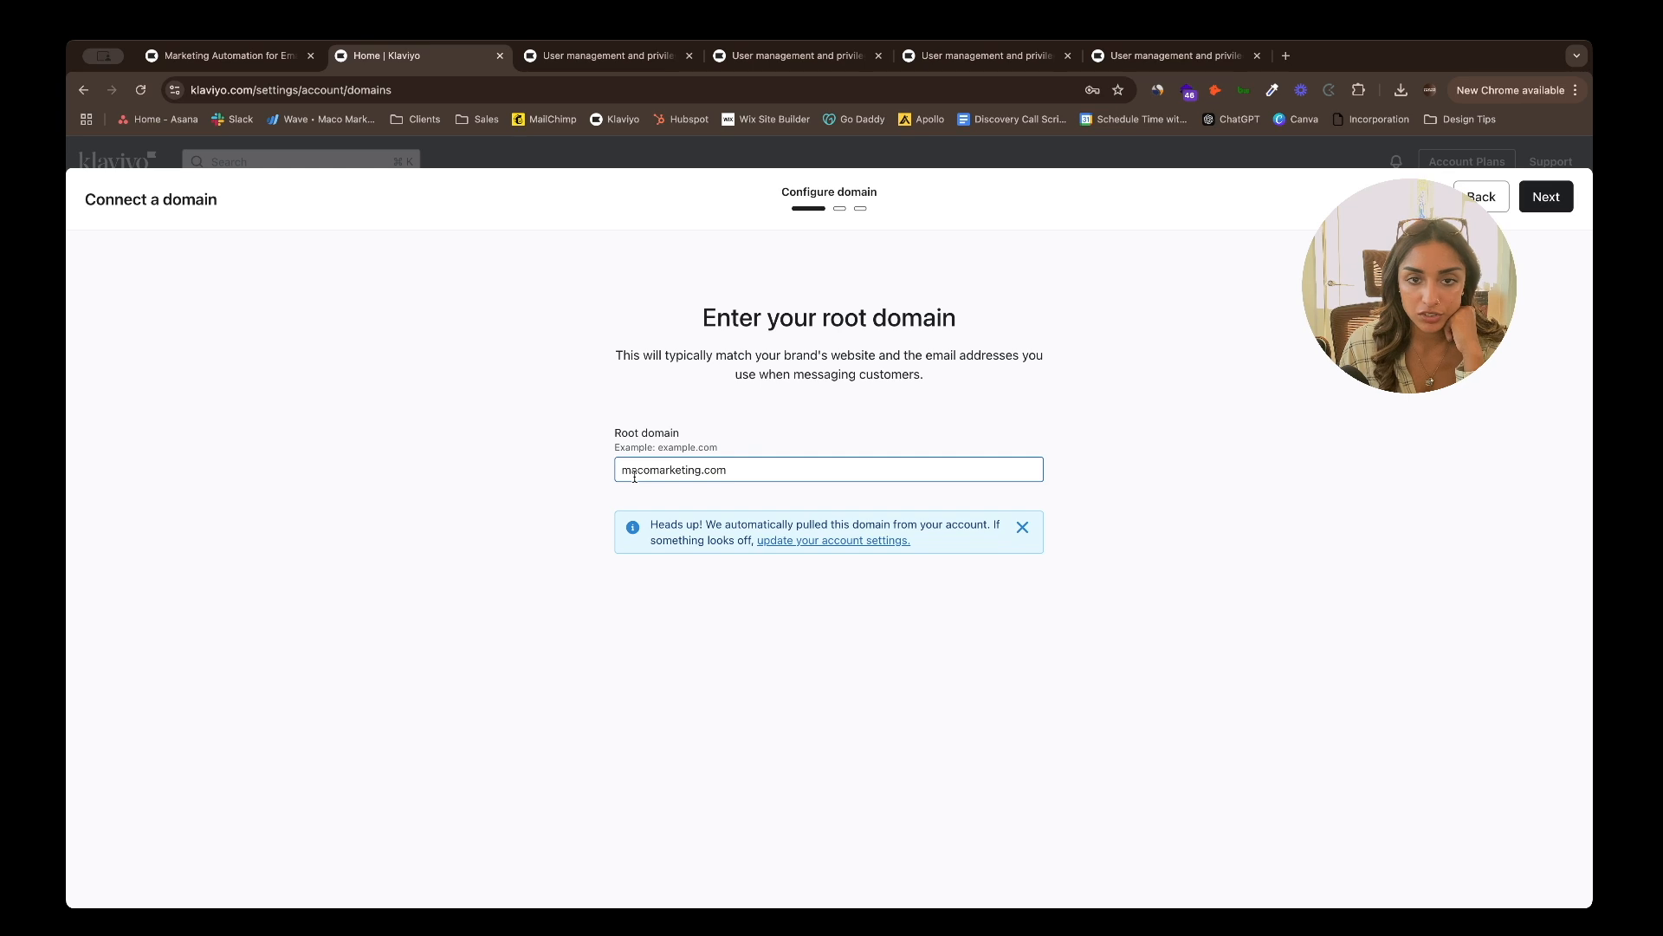
{"action": "left_click", "coordinate": [1547, 198]}
- Set the sending subdomain to 'send' and continue
{"action": "left_click", "coordinate": [687, 556]}
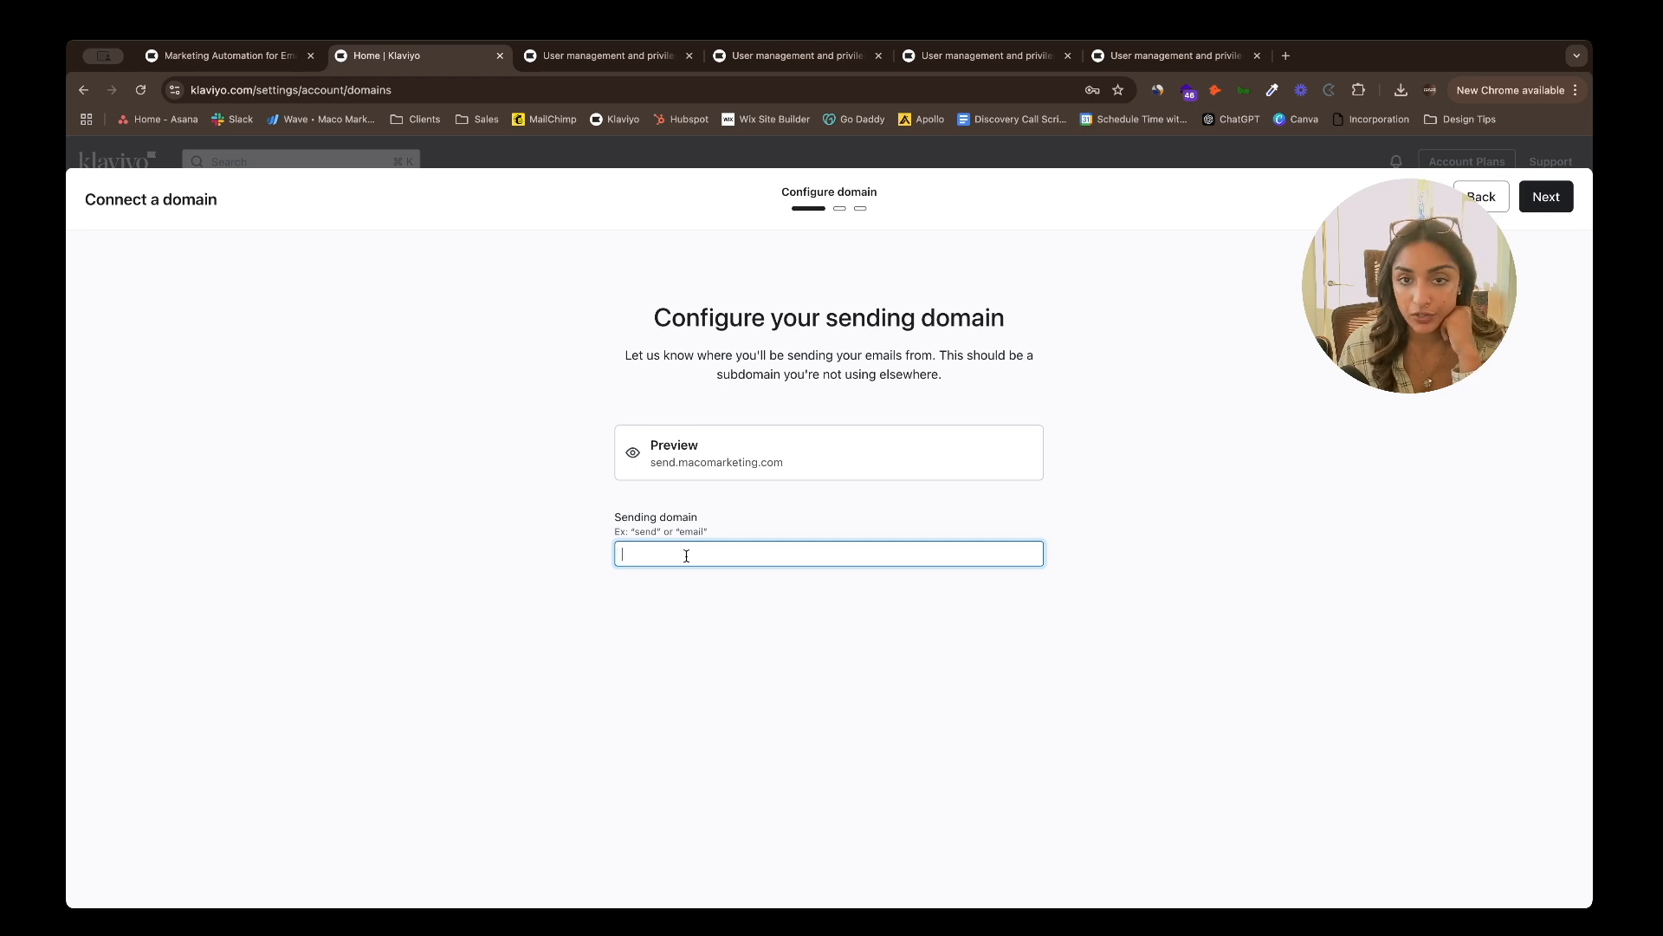
{"action": "left_click", "coordinate": [491, 494]}
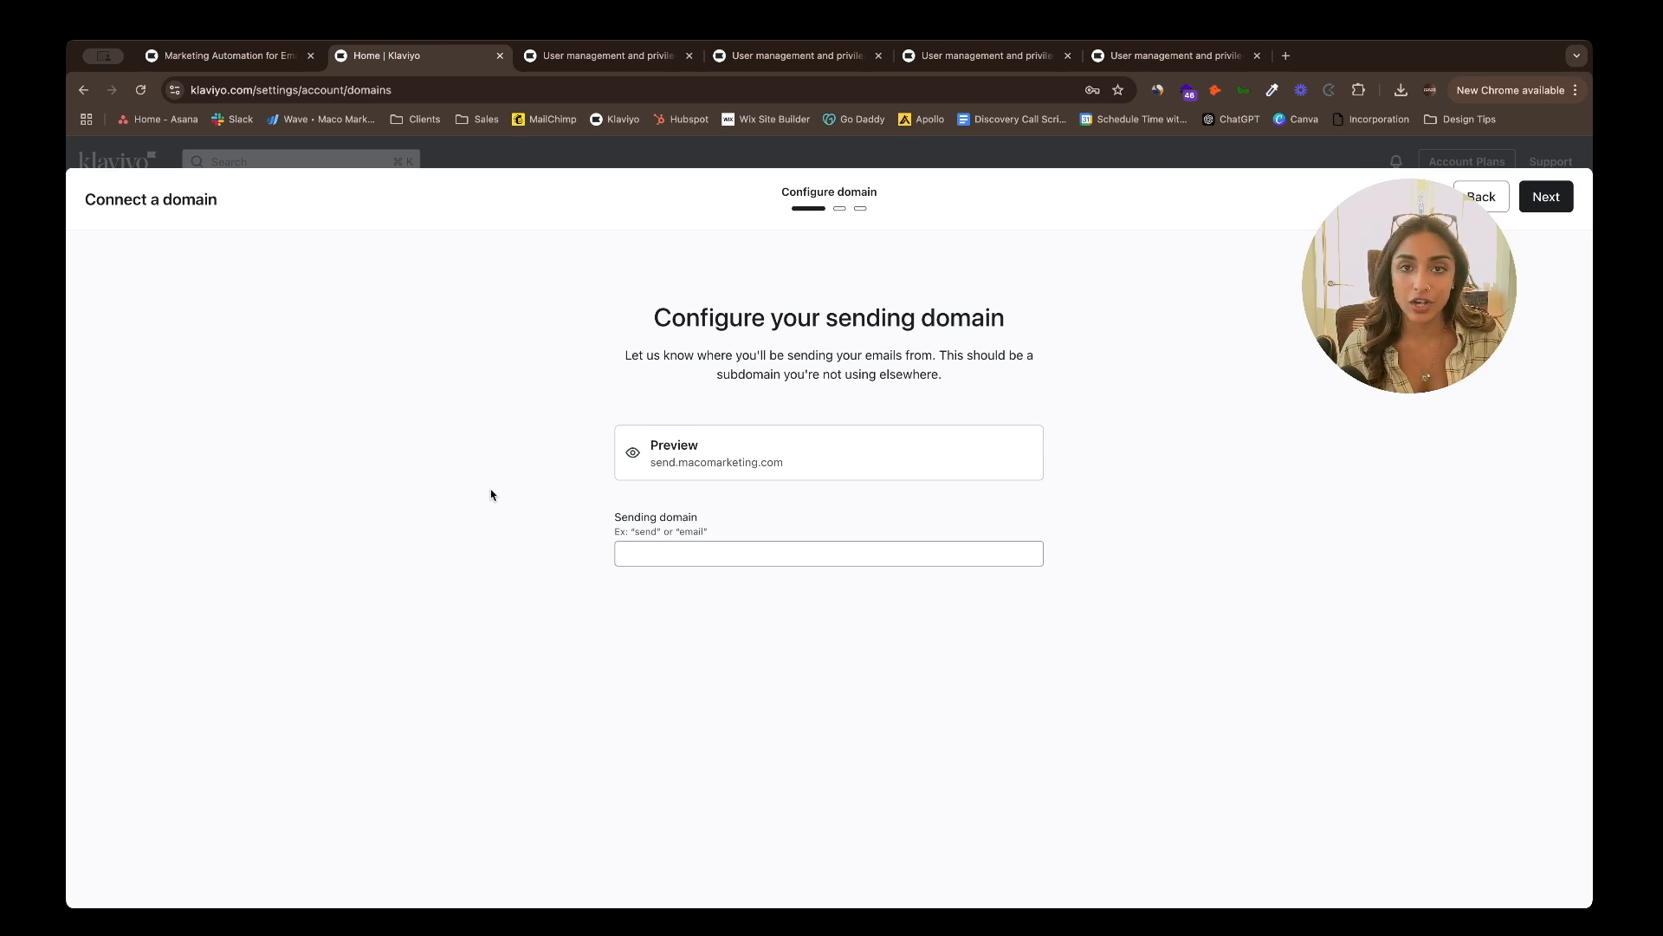
{"action": "left_click", "coordinate": [686, 556]}
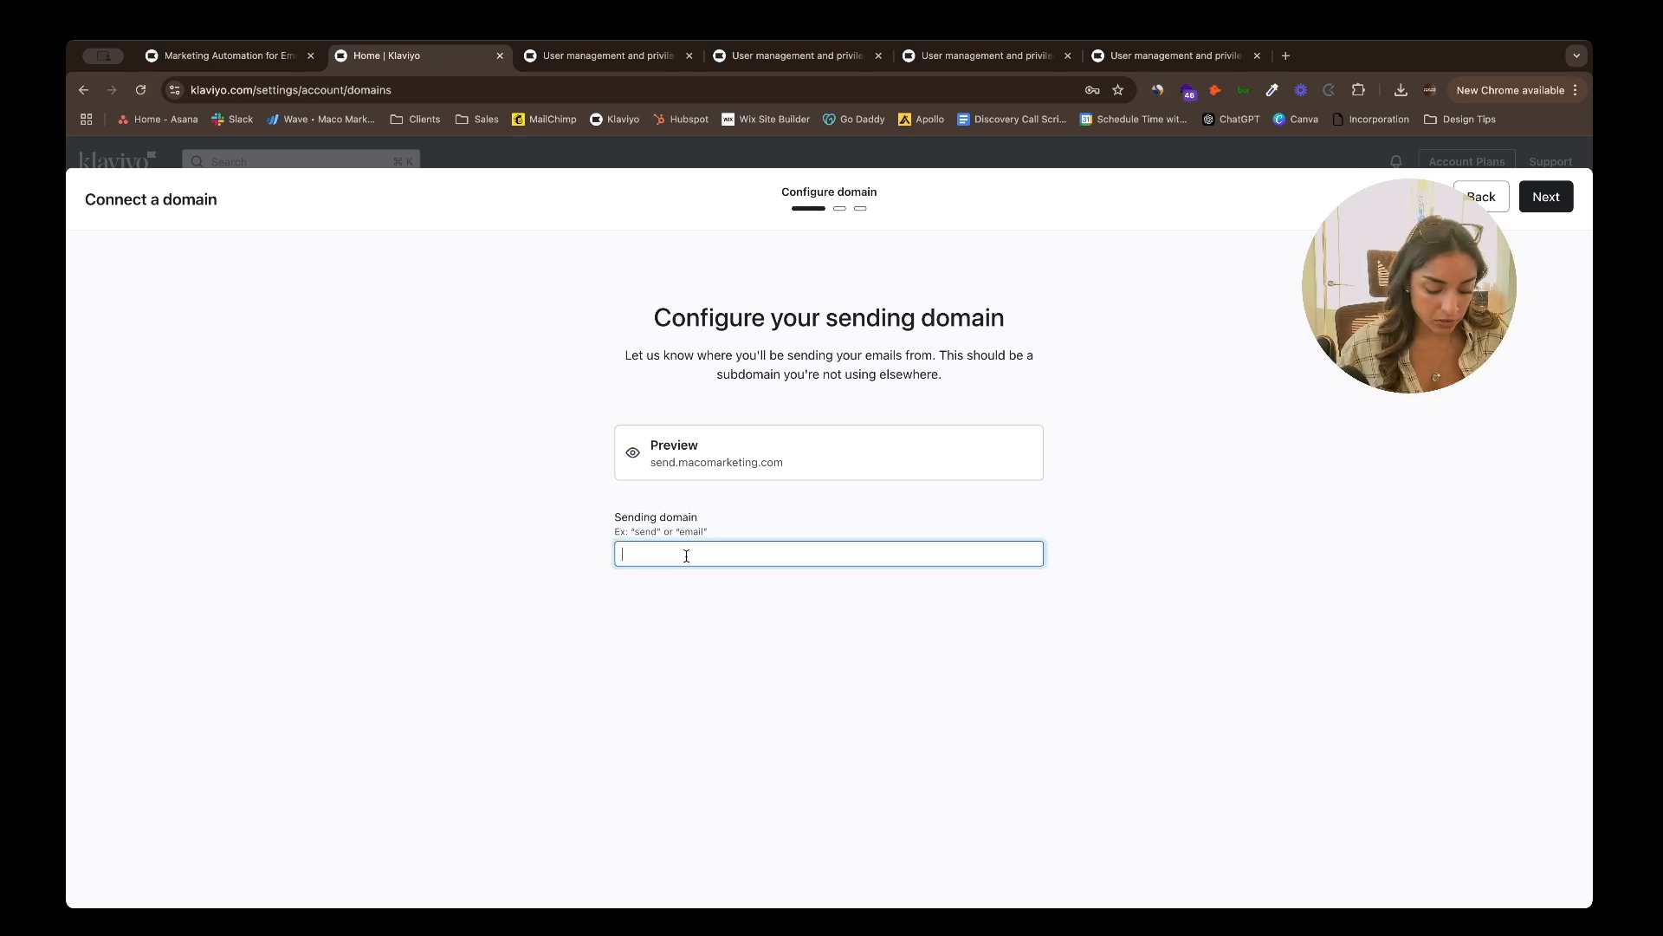
{"action": "type", "text": "send"}
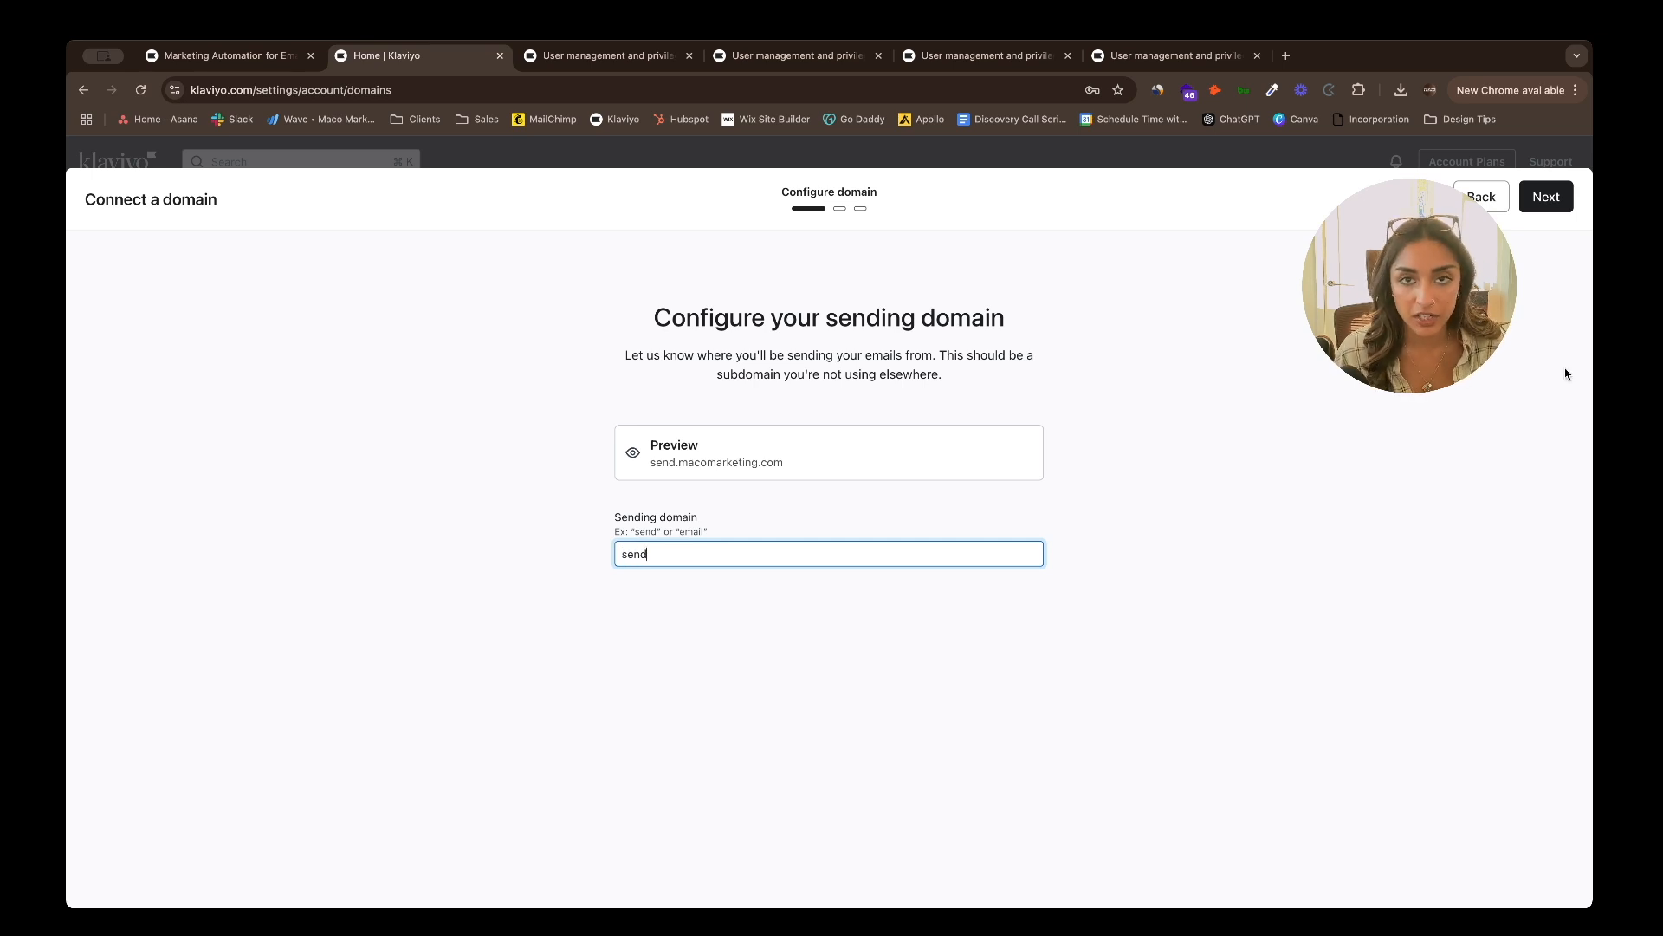
{"action": "key", "text": "Return"}
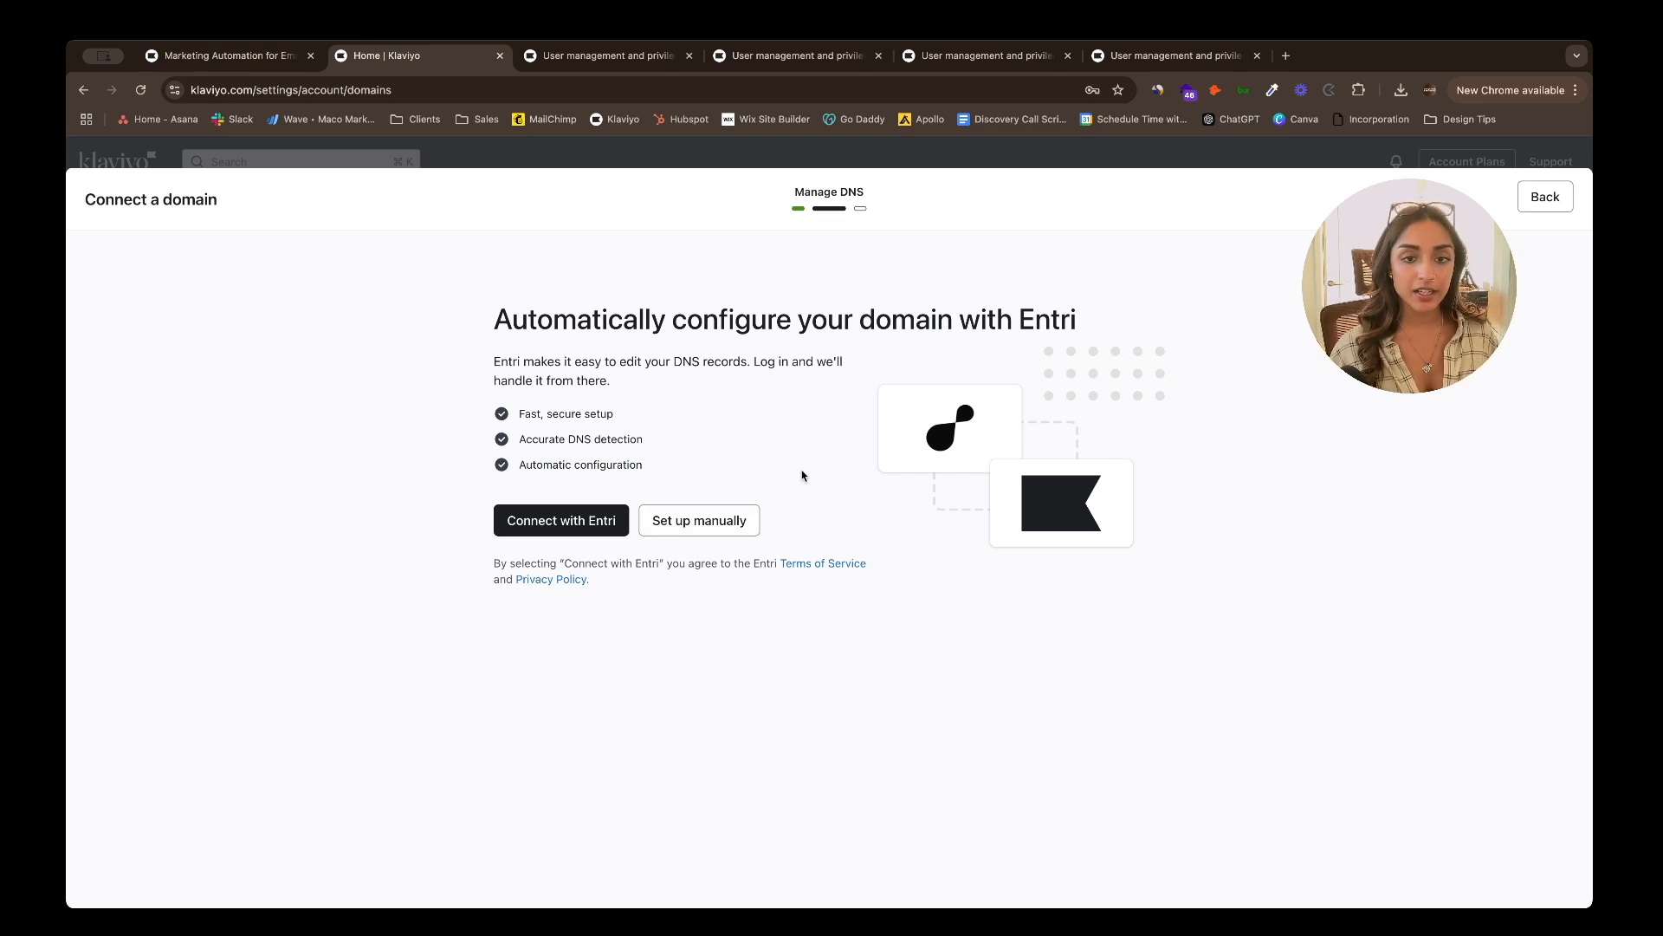
- Choose manual DNS setup with the domain provider to list the records, then open Wix's DNS records
{"action": "left_click", "coordinate": [739, 529]}
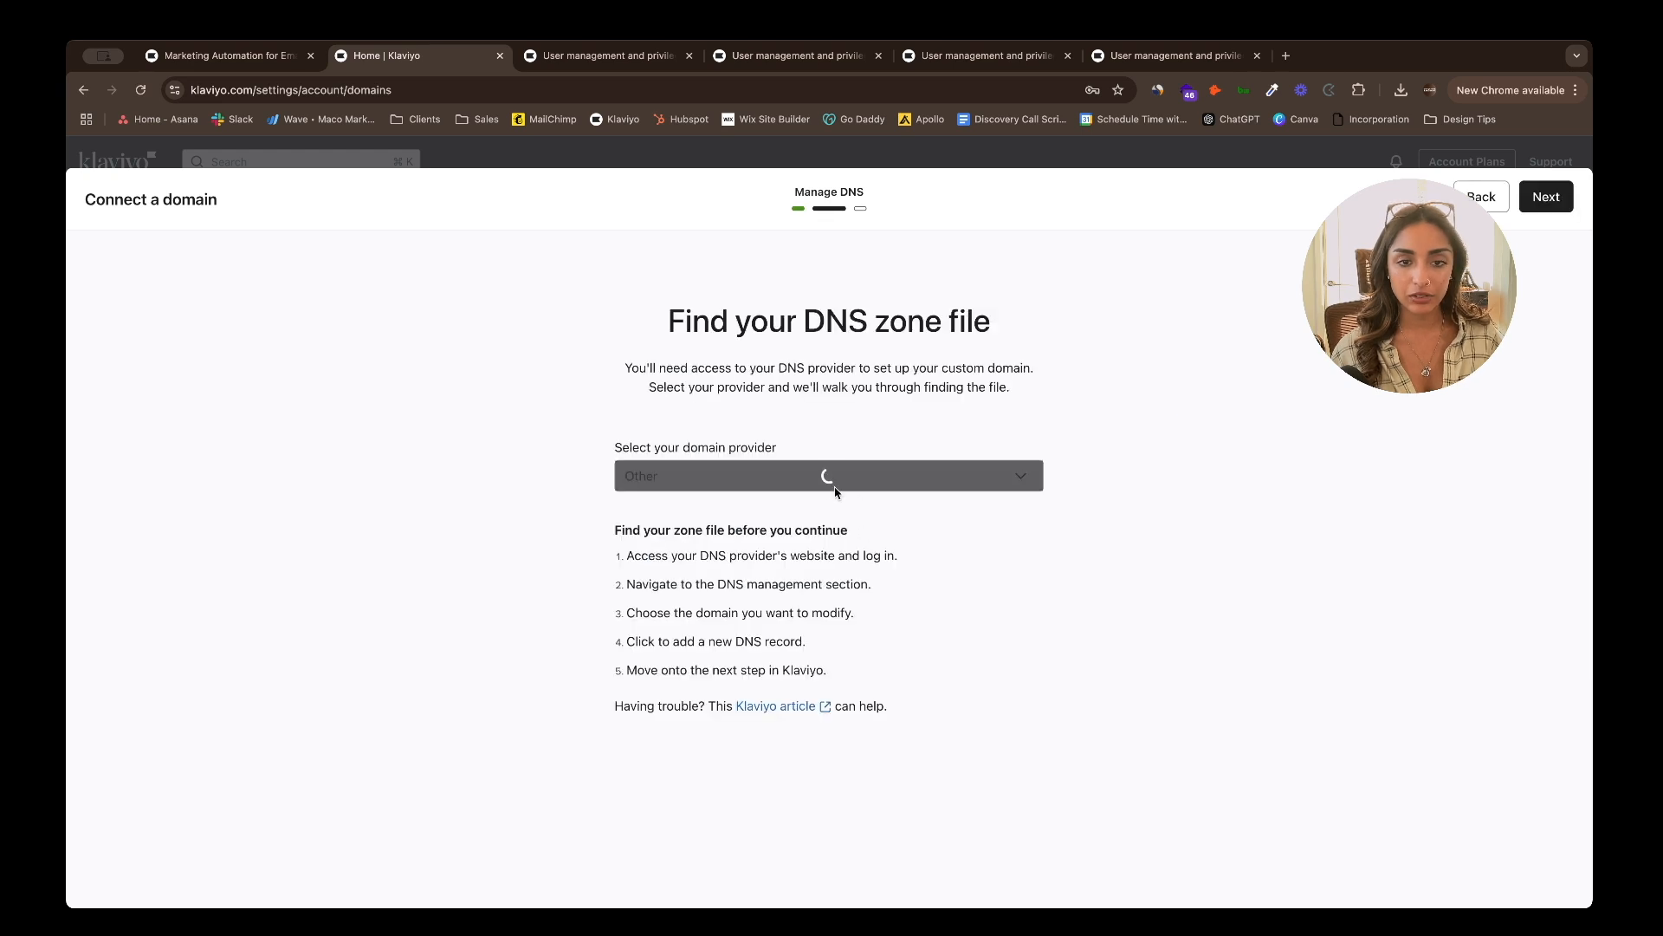
{"action": "left_click", "coordinate": [710, 478]}
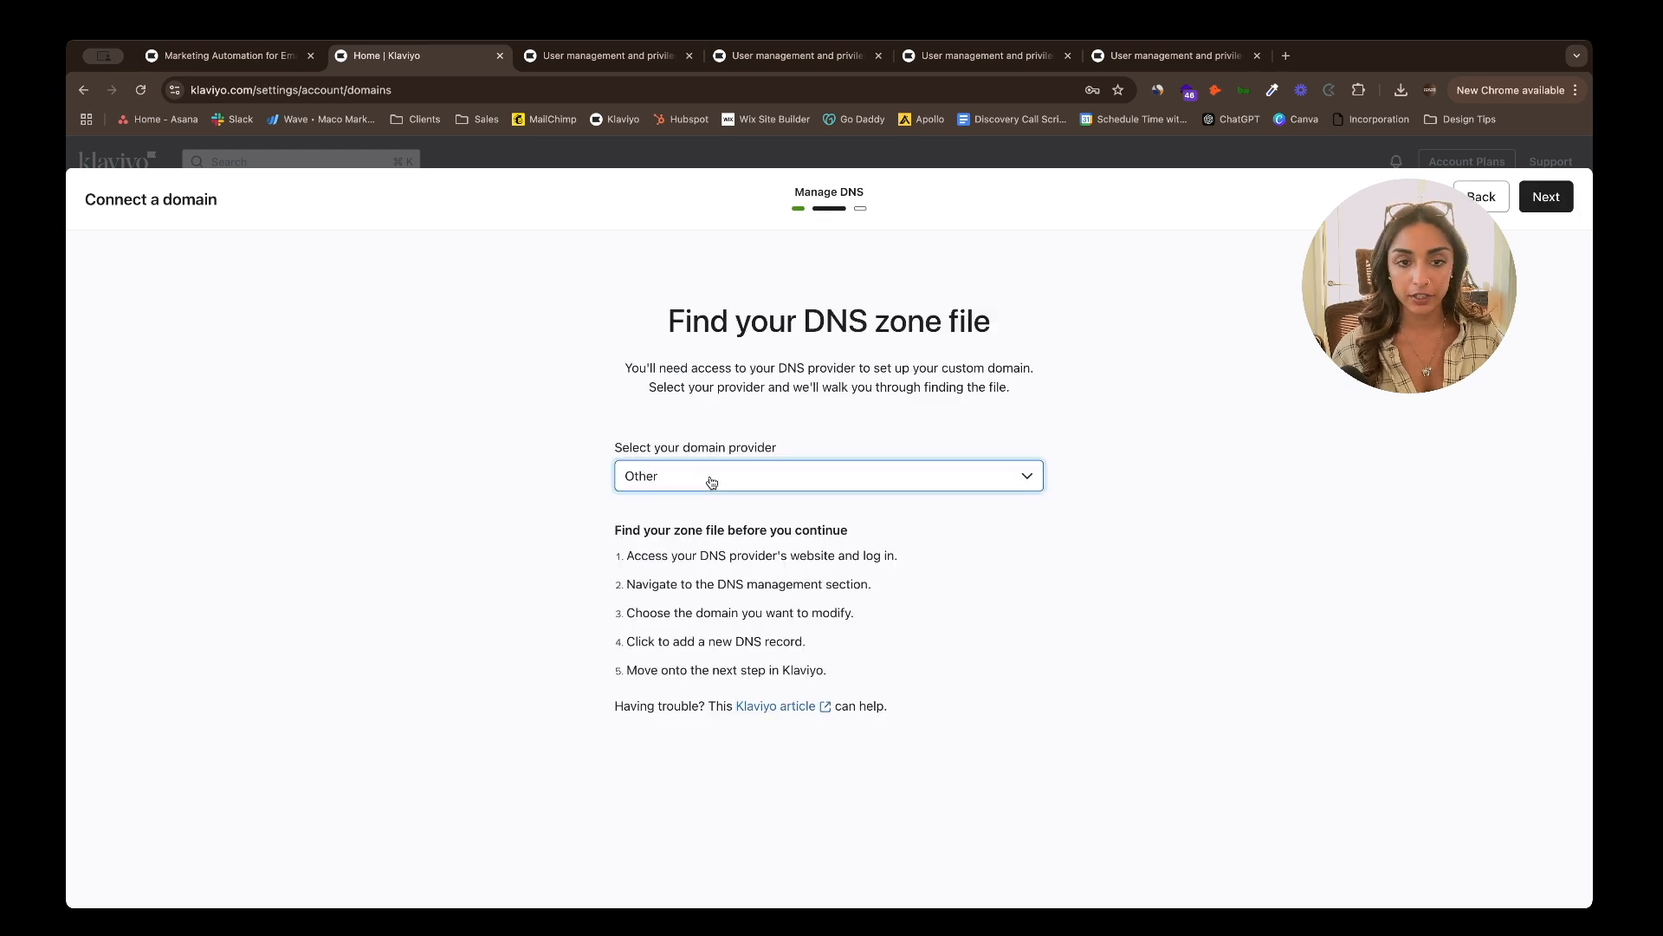
{"action": "left_click", "coordinate": [706, 505]}
{"action": "left_click", "coordinate": [1546, 198]}
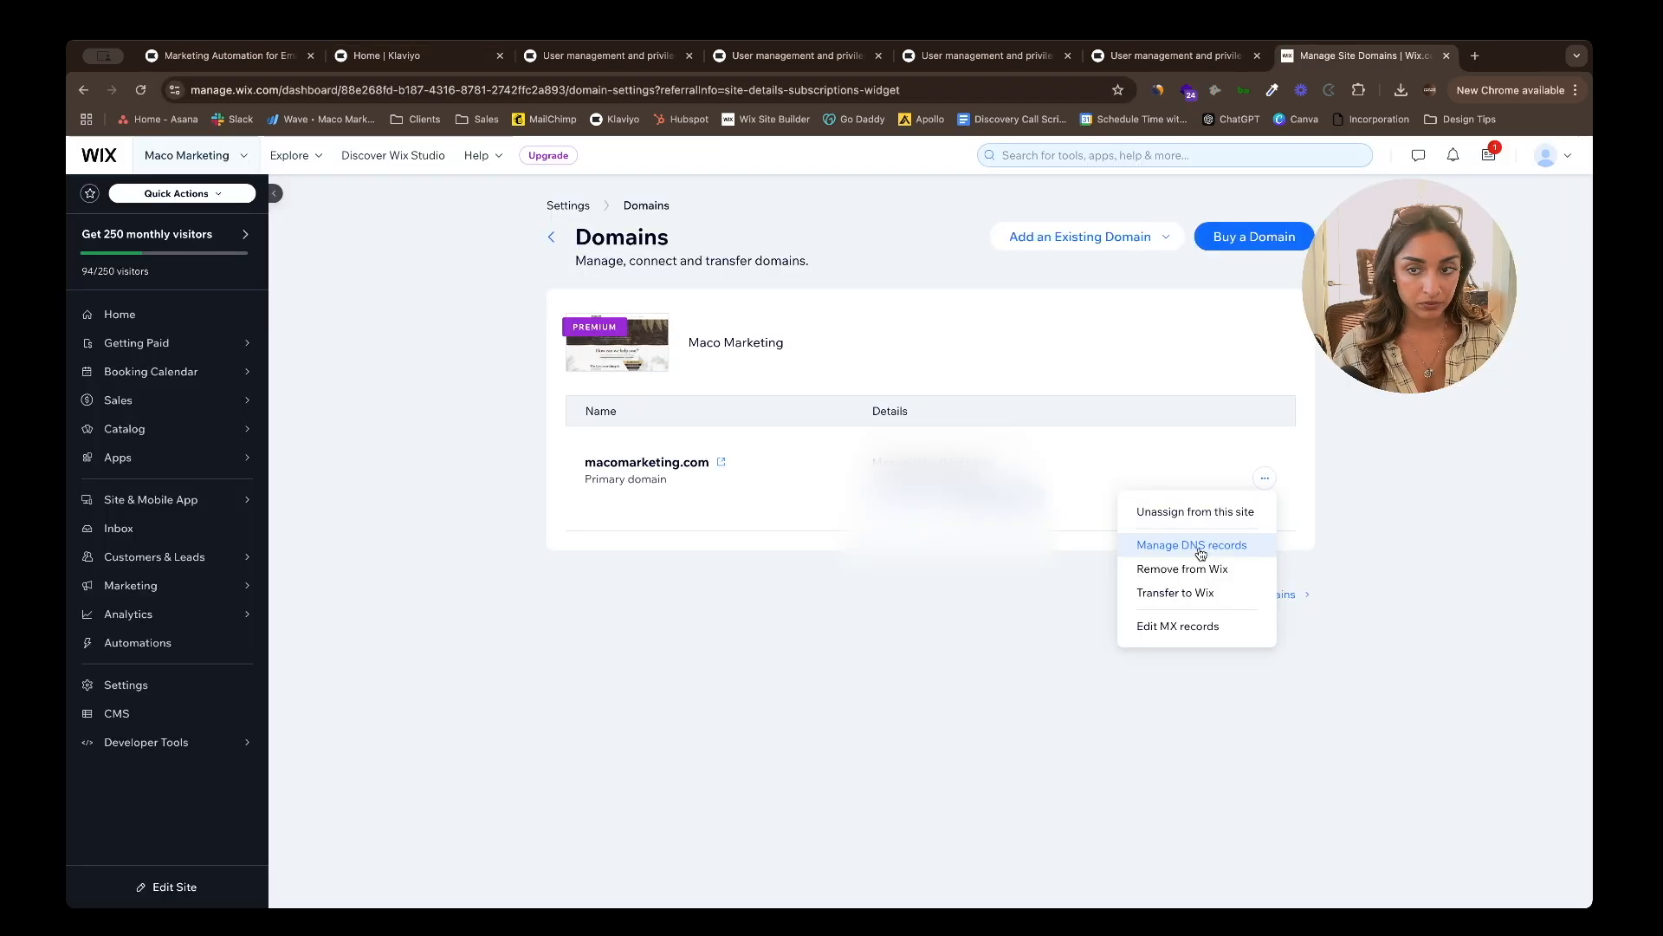
{"action": "left_click", "coordinate": [1144, 542]}
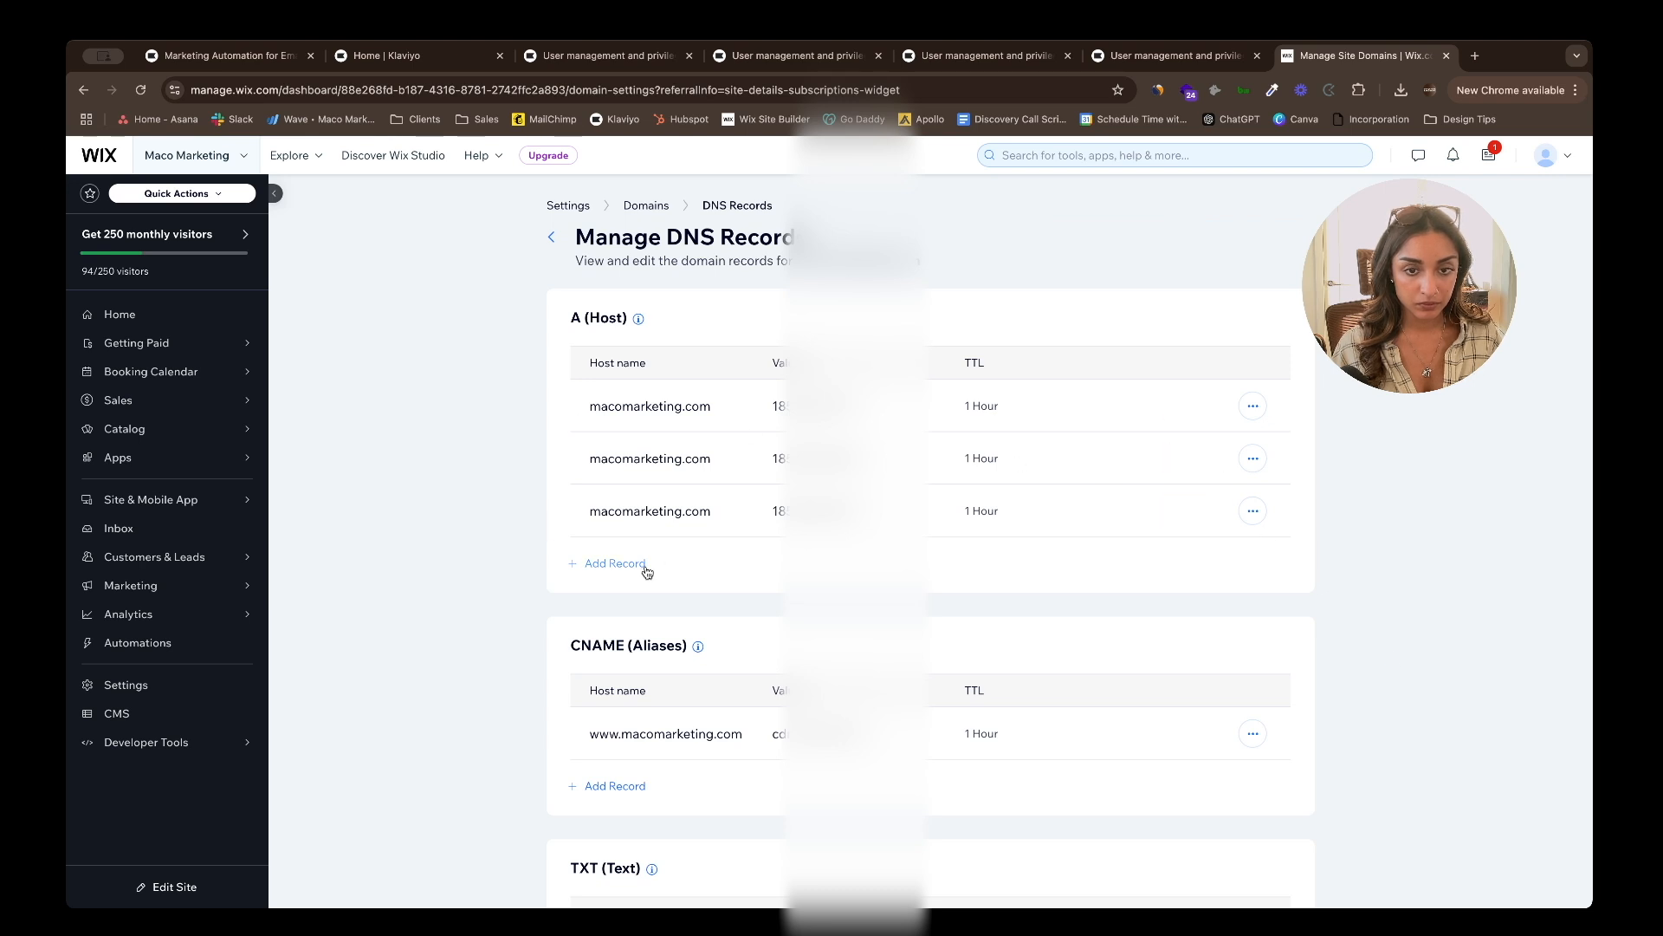
- Start a new CNAME record in Wix with host name 'send' copied from Klaviyo
{"action": "scroll", "coordinate": [773, 565], "scroll_direction": "down", "scroll_amount": 2}
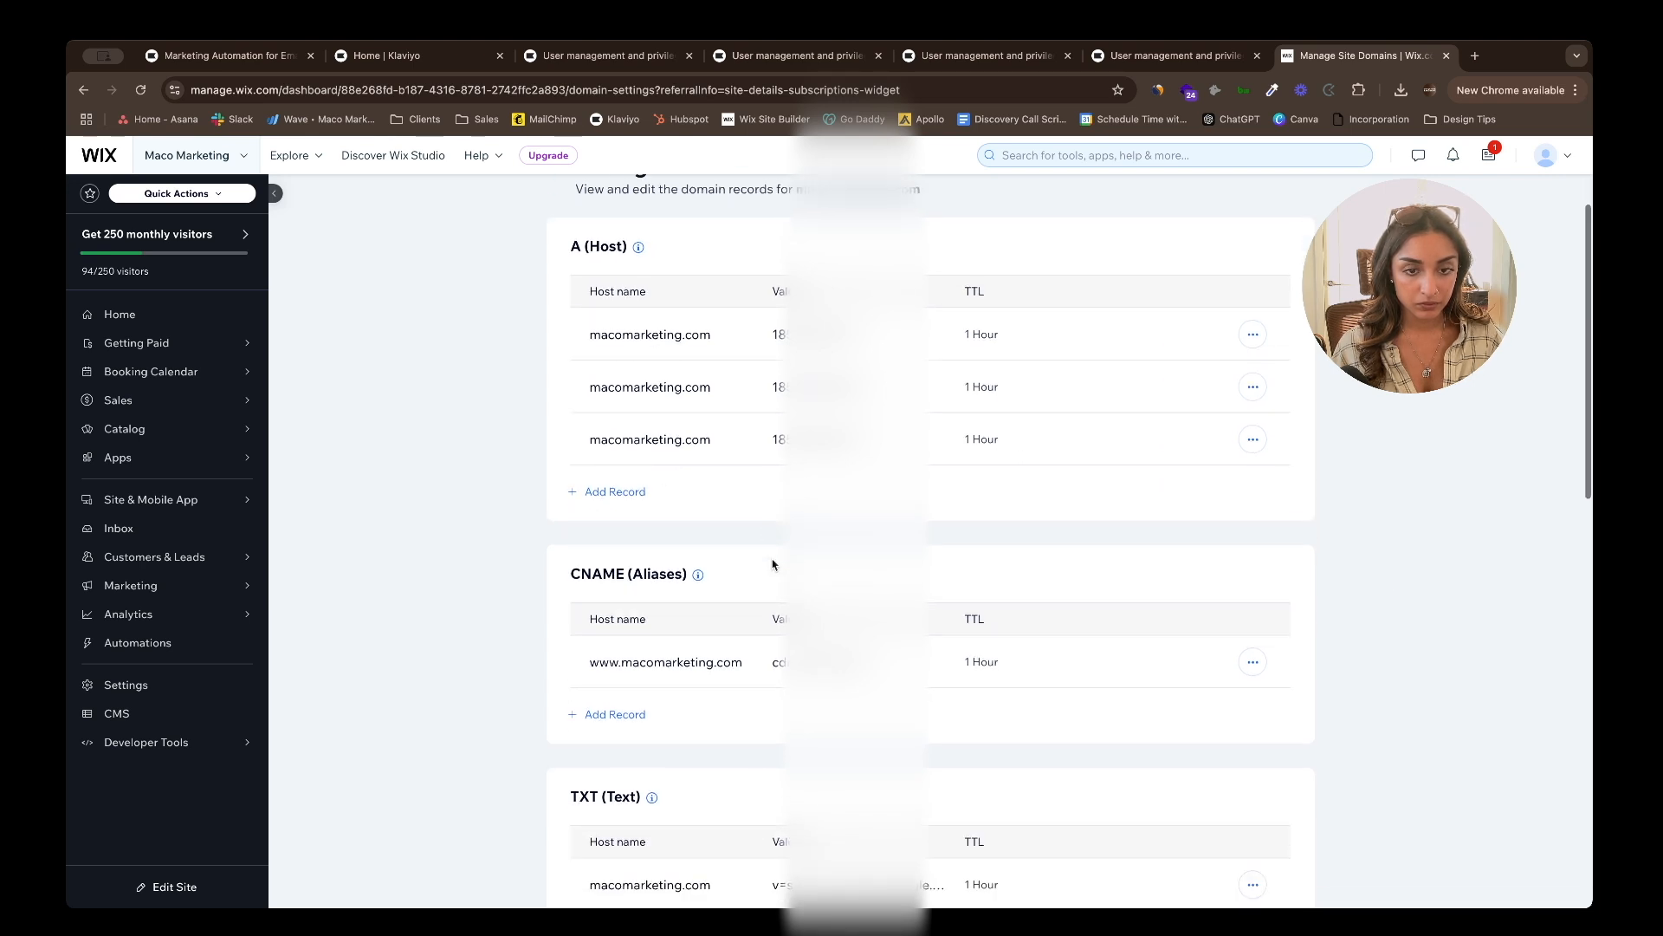
{"action": "scroll", "coordinate": [773, 565], "scroll_direction": "down", "scroll_amount": 5}
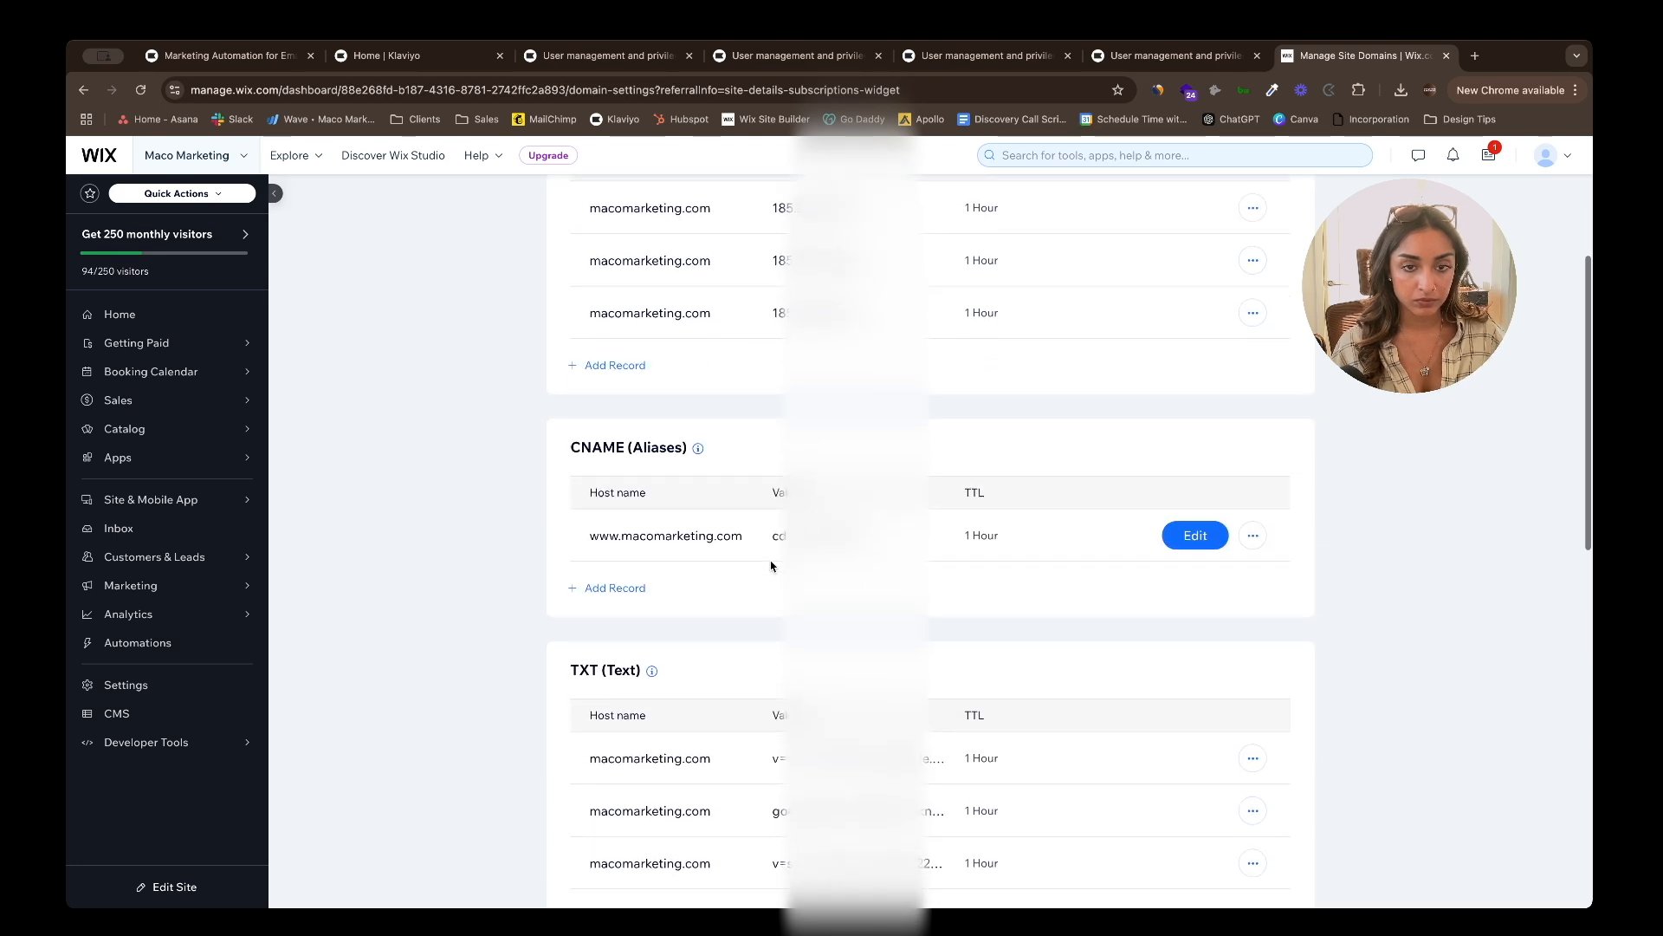
{"action": "left_click", "coordinate": [592, 508]}
{"action": "left_click", "coordinate": [641, 58]}
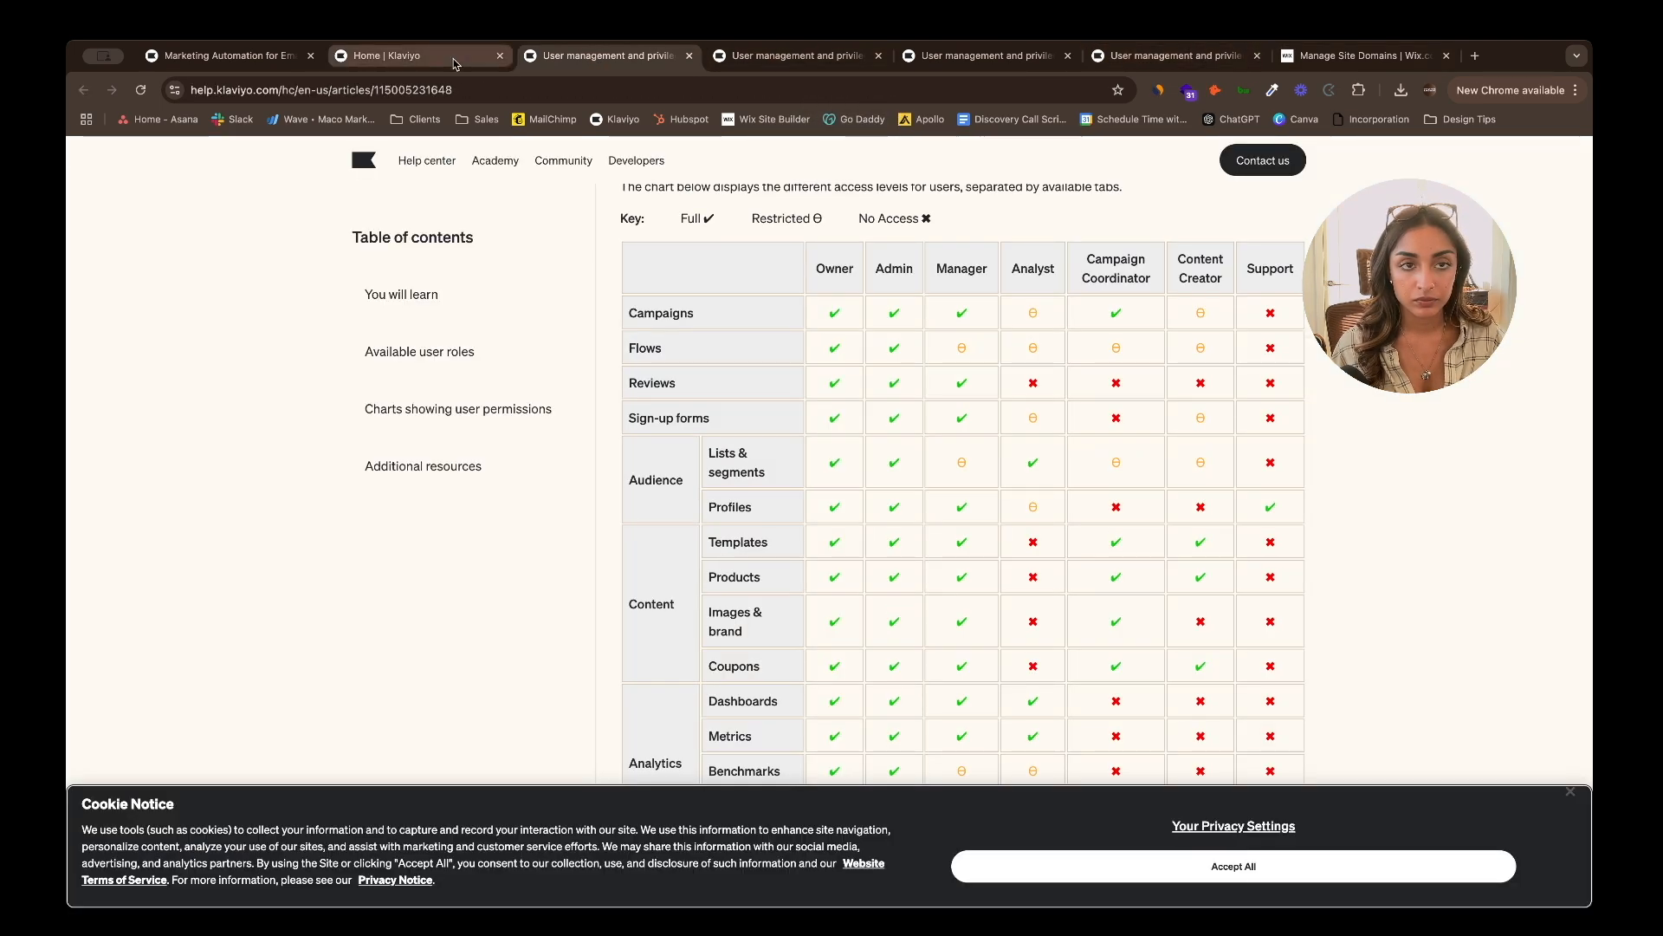
{"action": "left_click", "coordinate": [455, 60]}
{"action": "left_click", "coordinate": [786, 493]}
{"action": "key", "text": "super+9"}
{"action": "key", "text": "super+v"}
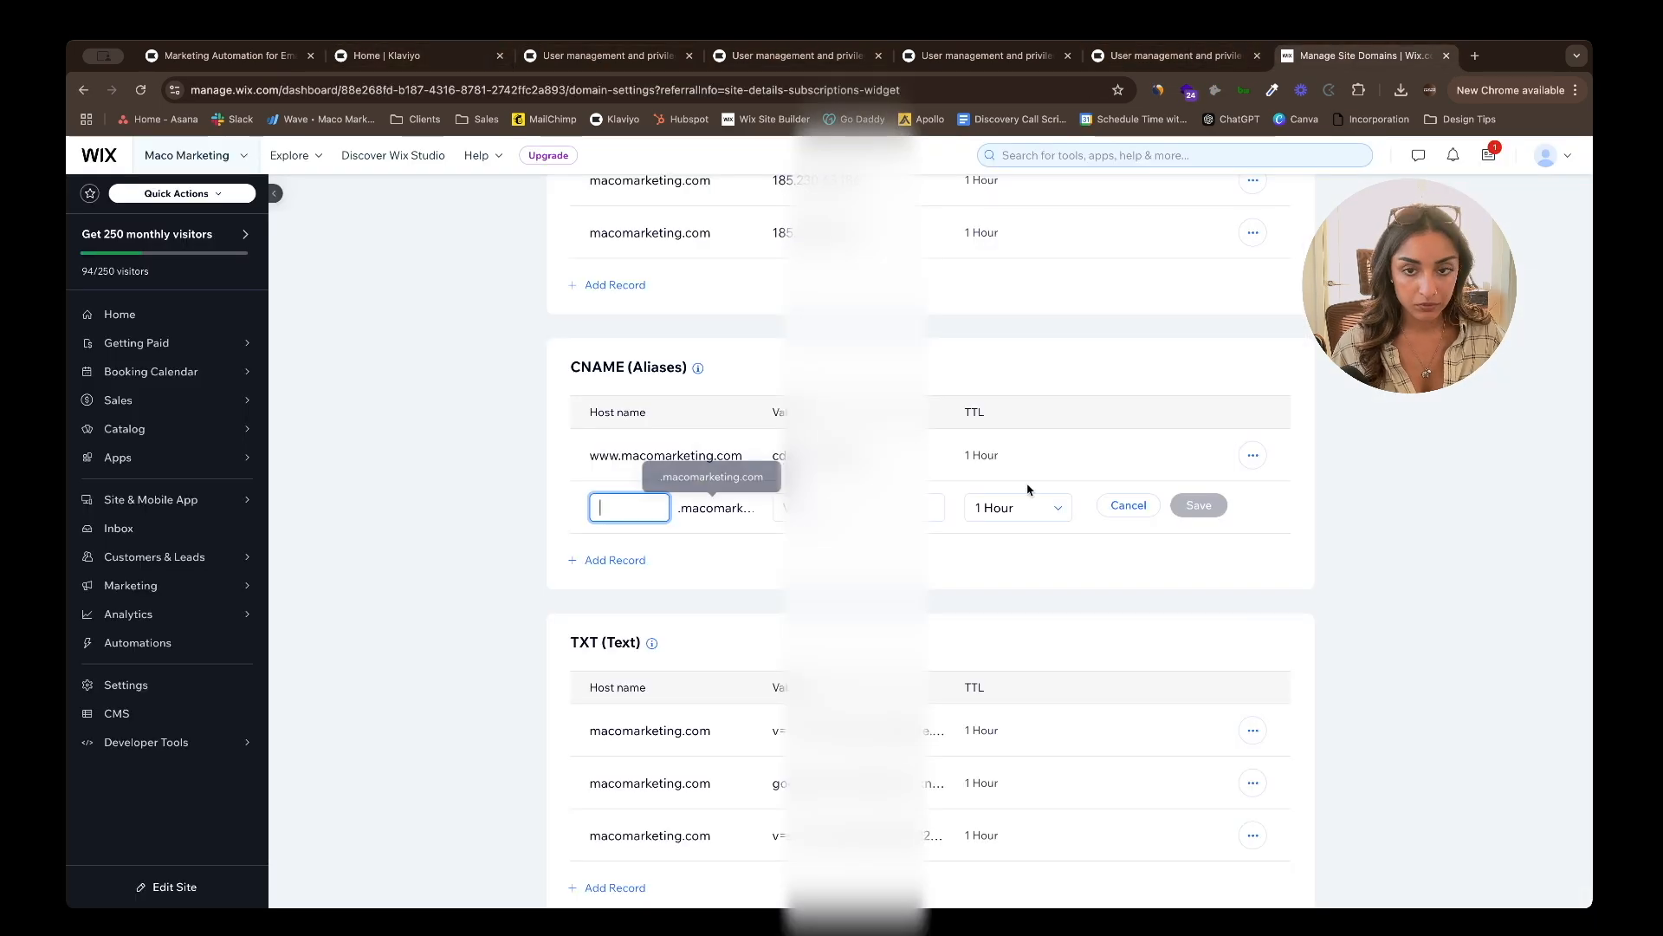
- Paste the send record's Klaviyo value, choose a TTL, and save the DNS change
{"action": "left_click", "coordinate": [416, 56]}
{"action": "left_click", "coordinate": [1110, 492]}
{"action": "left_click", "coordinate": [1365, 56]}
{"action": "left_click", "coordinate": [858, 508]}
{"action": "key", "text": "super+v"}
{"action": "left_click", "coordinate": [1058, 509]}
{"action": "left_click", "coordinate": [1143, 553]}
{"action": "scroll", "coordinate": [1146, 553], "scroll_direction": "down", "scroll_amount": 3}
{"action": "scroll", "coordinate": [1147, 553], "scroll_direction": "up", "scroll_amount": 3}
{"action": "left_click", "coordinate": [1199, 489]}
{"action": "left_click", "coordinate": [1062, 617]}
- Add the kl._domainkey CNAME record in Wix using Klaviyo's host name and value
{"action": "scroll", "coordinate": [715, 546], "scroll_direction": "down", "scroll_amount": 4}
{"action": "left_click", "coordinate": [615, 601]}
{"action": "left_click", "coordinate": [554, 55]}
{"action": "left_click", "coordinate": [398, 59]}
{"action": "left_click", "coordinate": [784, 551]}
{"action": "left_click", "coordinate": [1377, 56]}
{"action": "left_click", "coordinate": [629, 601]}
{"action": "key", "text": "super+v"}
{"action": "left_click", "coordinate": [849, 601]}
{"action": "left_click", "coordinate": [390, 56]}
{"action": "left_click", "coordinate": [1112, 551]}
{"action": "left_click", "coordinate": [1358, 56]}
{"action": "key", "text": "super+v"}
{"action": "left_click", "coordinate": [1202, 598]}
{"action": "scroll", "coordinate": [747, 669], "scroll_direction": "down", "scroll_amount": 1}
- Add and save the _dmarc TXT record from Klaviyo, then search for mxtoolbox in a new tab
{"action": "left_click", "coordinate": [604, 597]}
{"action": "left_click", "coordinate": [390, 56]}
{"action": "left_click", "coordinate": [784, 609]}
{"action": "left_click", "coordinate": [1341, 56]}
{"action": "key", "text": "super+v"}
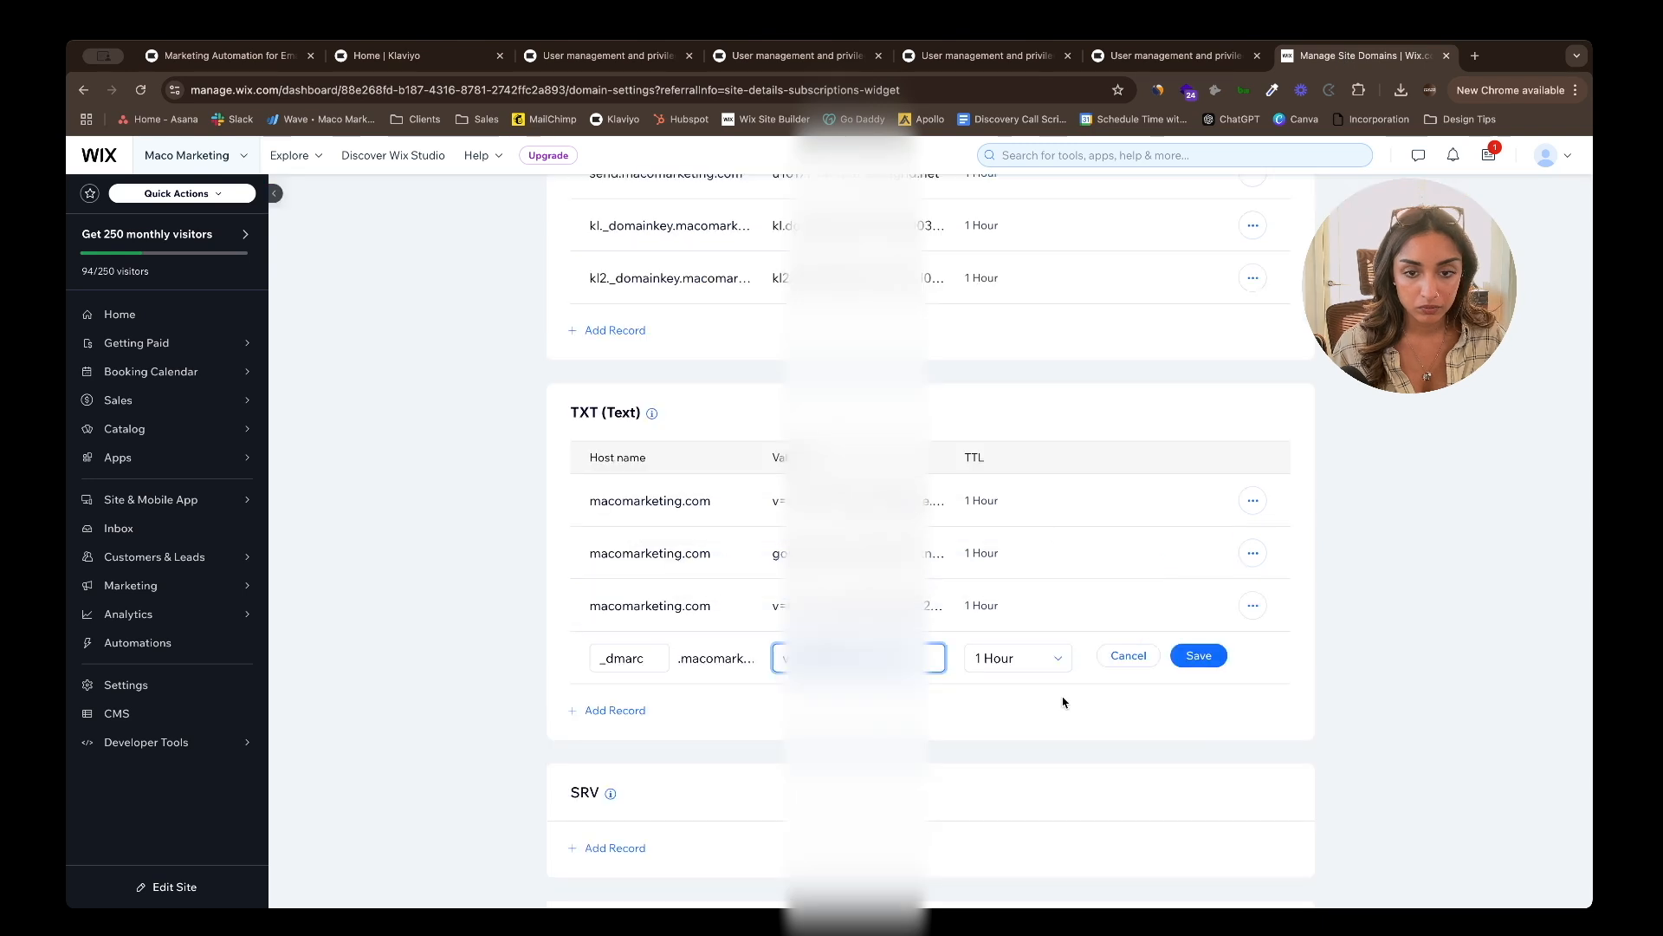
{"action": "left_click", "coordinate": [1199, 656]}
{"action": "scroll", "coordinate": [930, 520], "scroll_direction": "up", "scroll_amount": 10}
{"action": "scroll", "coordinate": [930, 520], "scroll_direction": "down", "scroll_amount": 10}
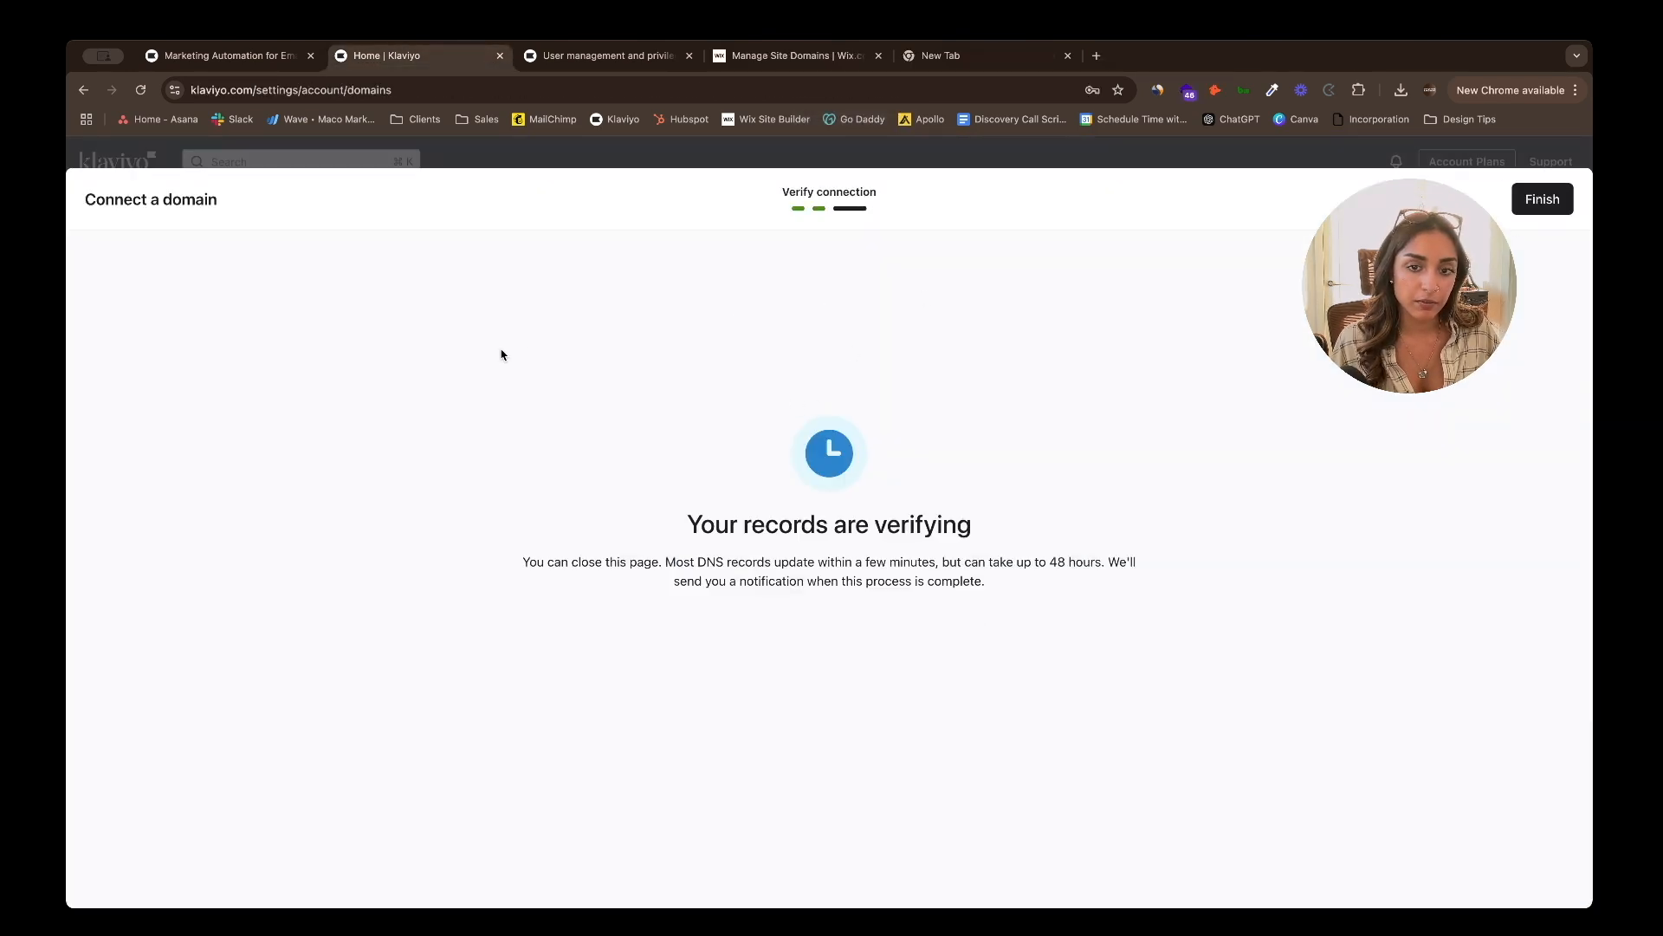
{"action": "left_click", "coordinate": [927, 54]}
{"action": "type", "text": "mxtoolbox"}
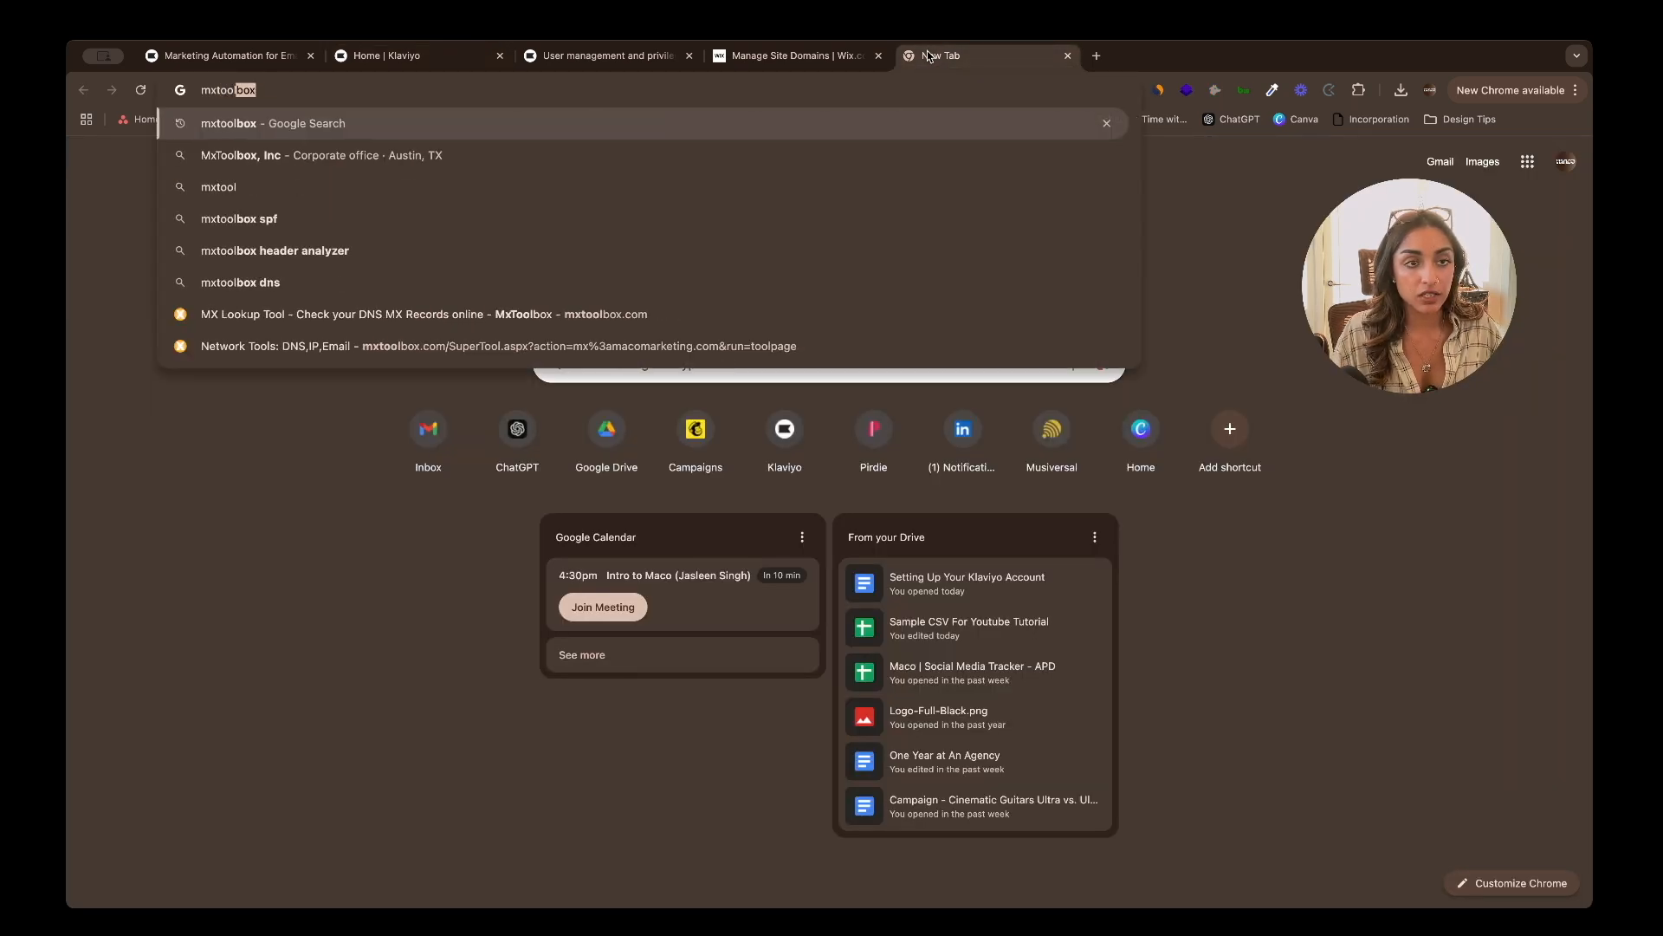
- Run an MxToolbox MX lookup for macomarketing.com and review the MX and DMARC results
{"action": "key", "text": "Return"}
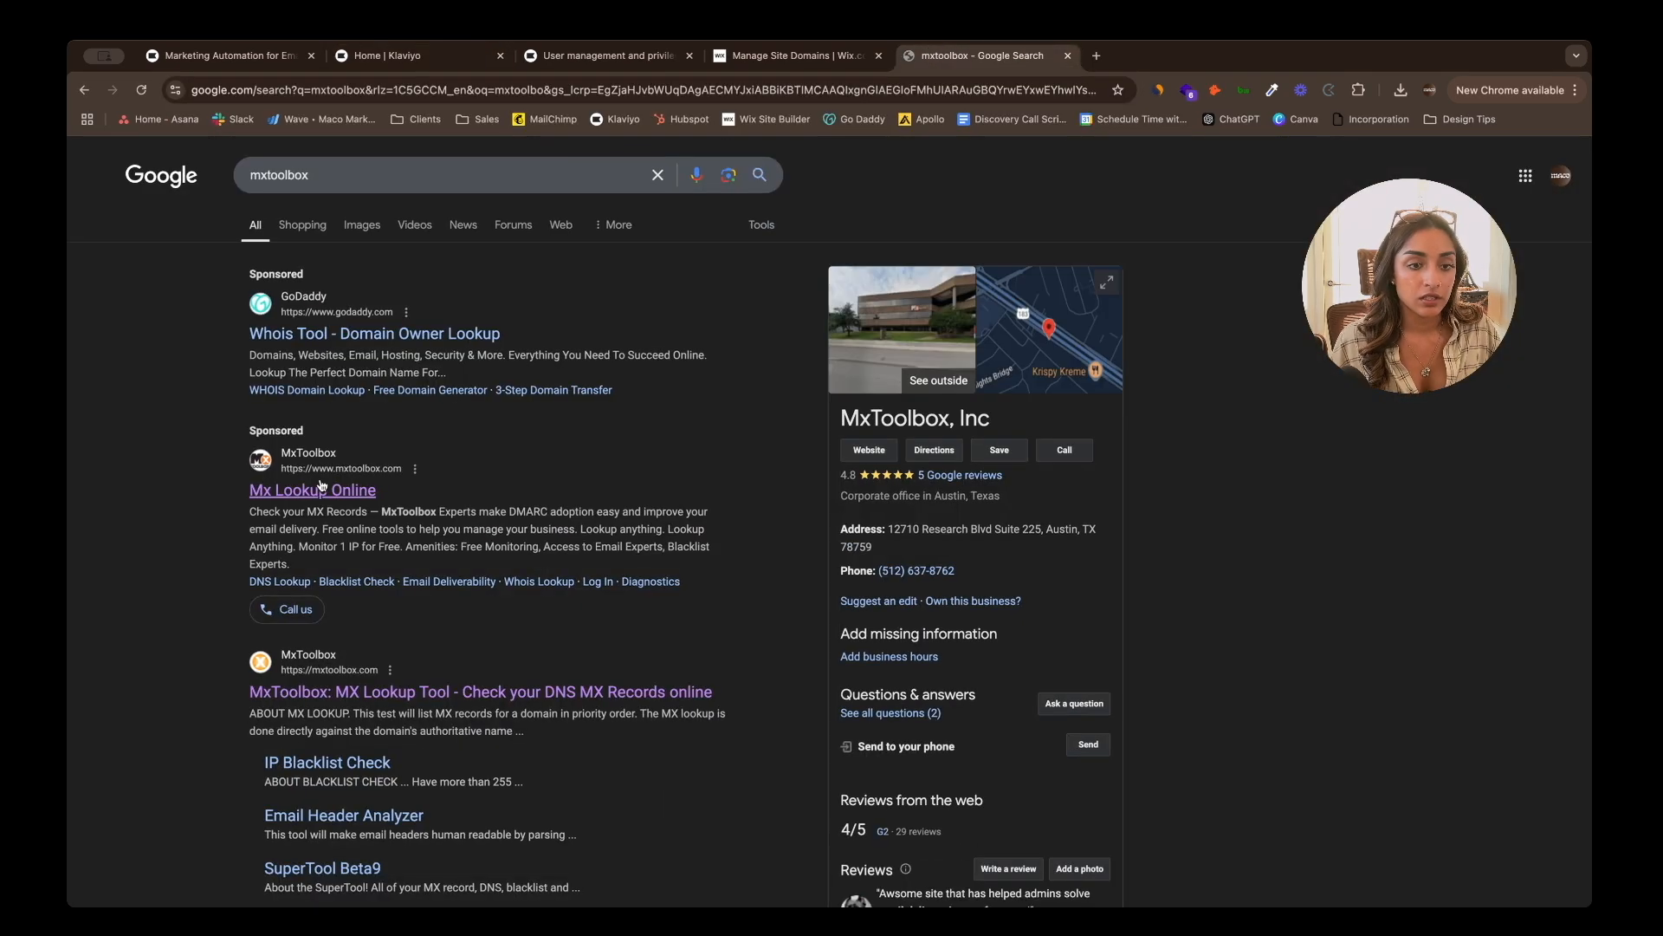
{"action": "left_click", "coordinate": [325, 693]}
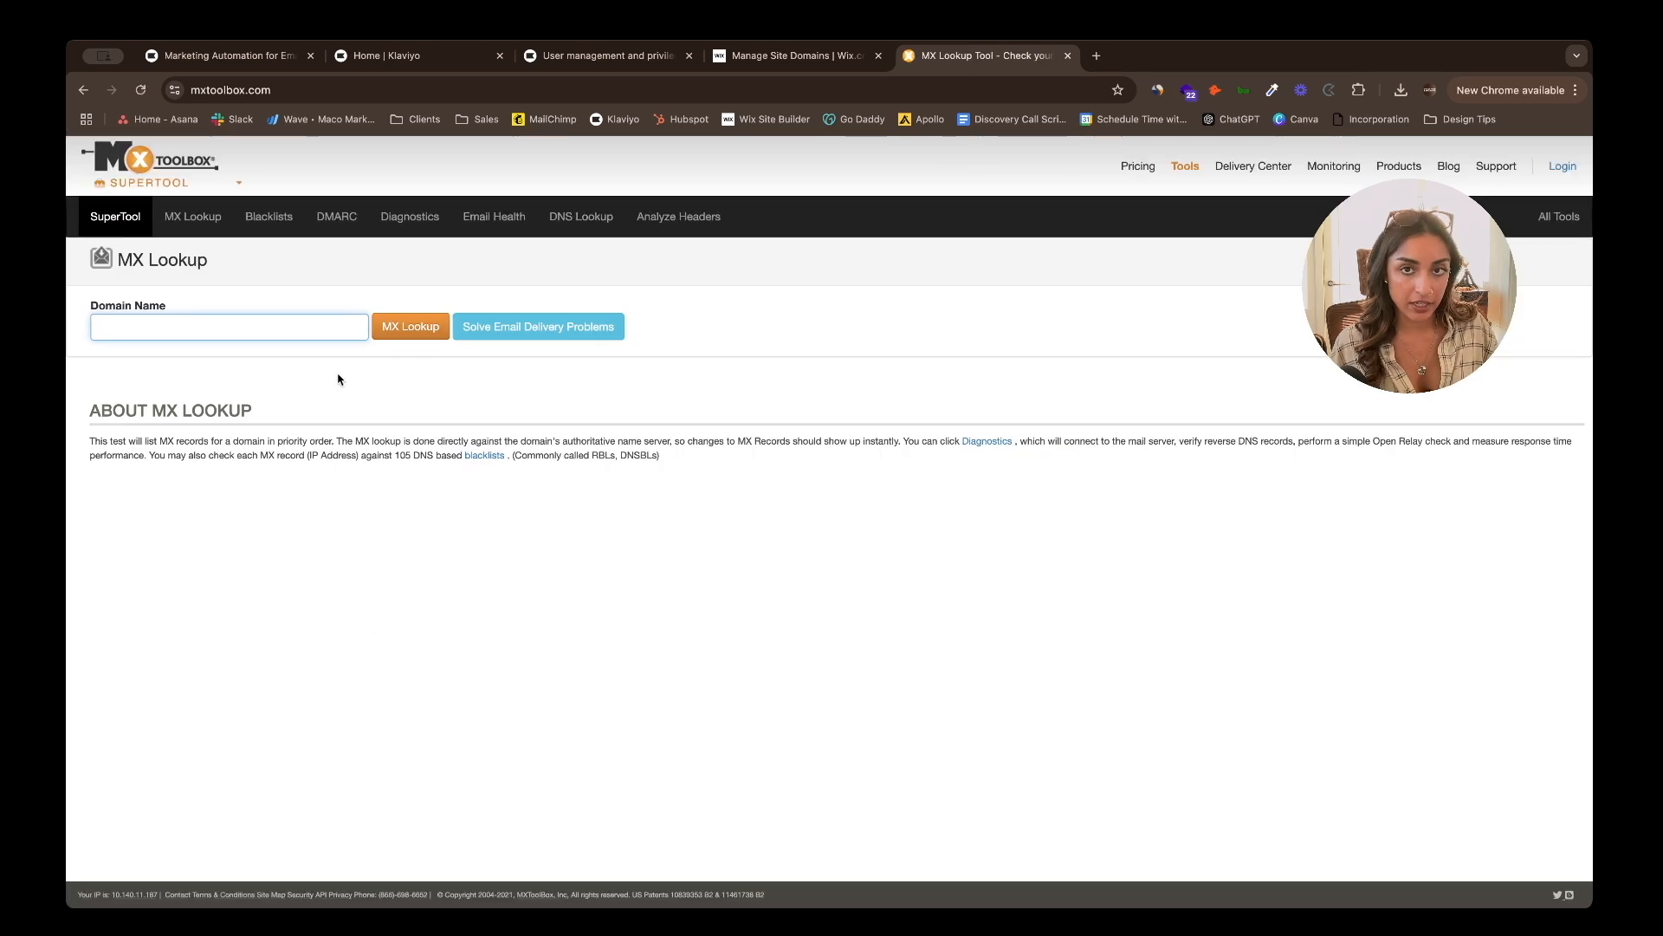
{"action": "type", "text": "ma"}
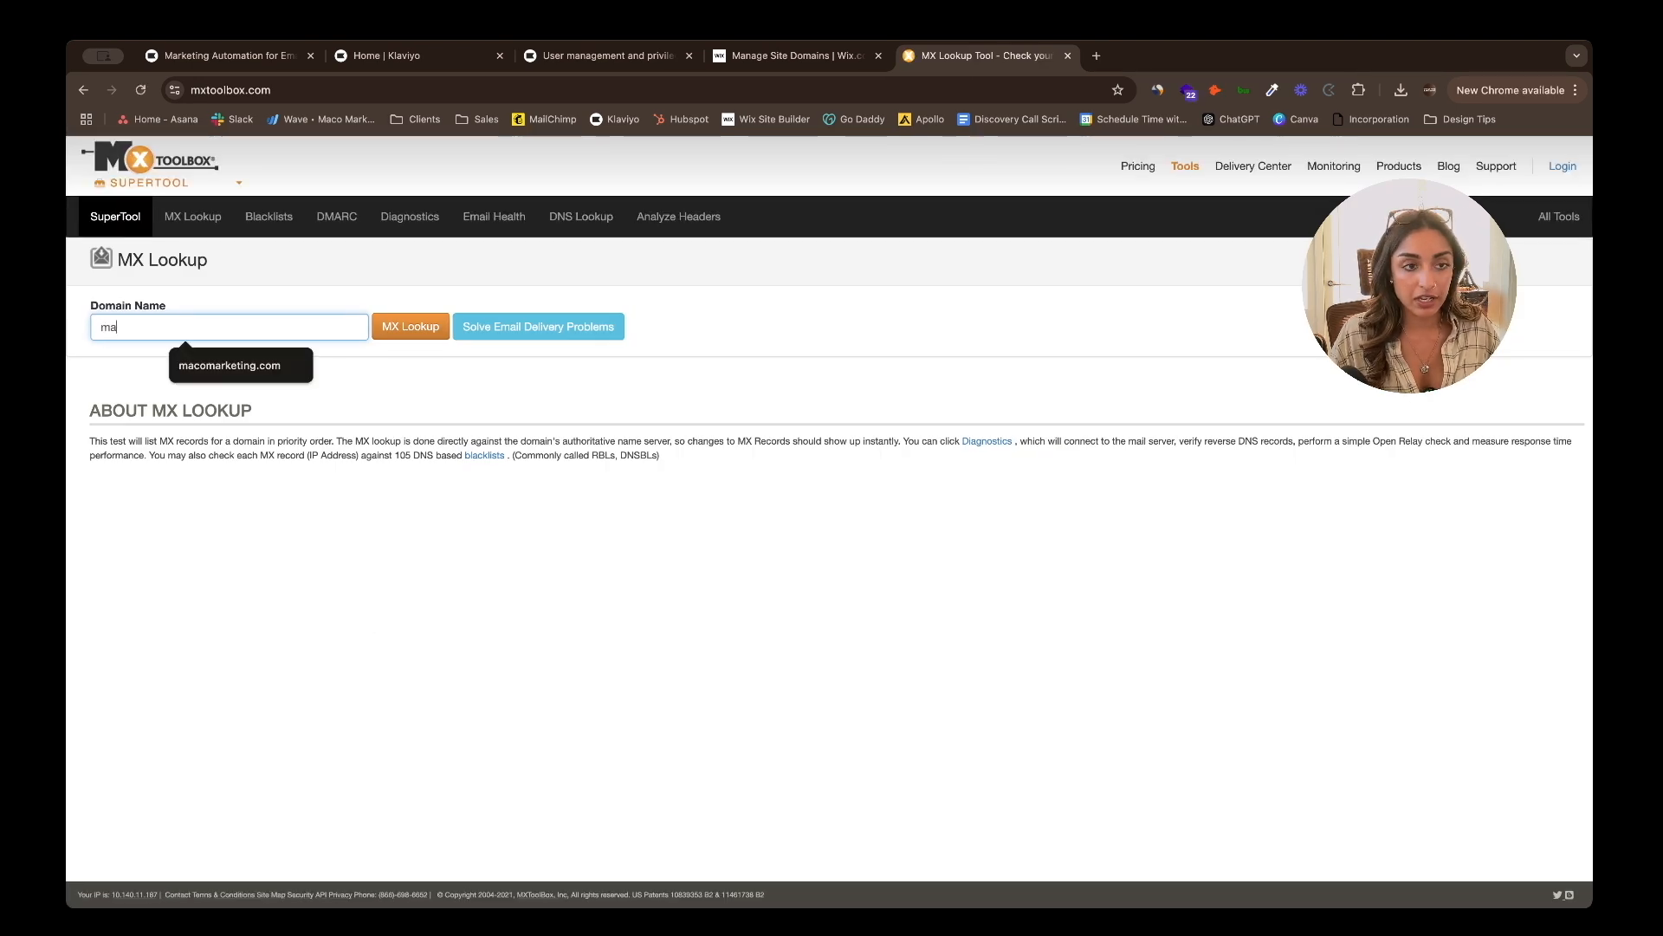
{"action": "type", "text": "comarketing.com"}
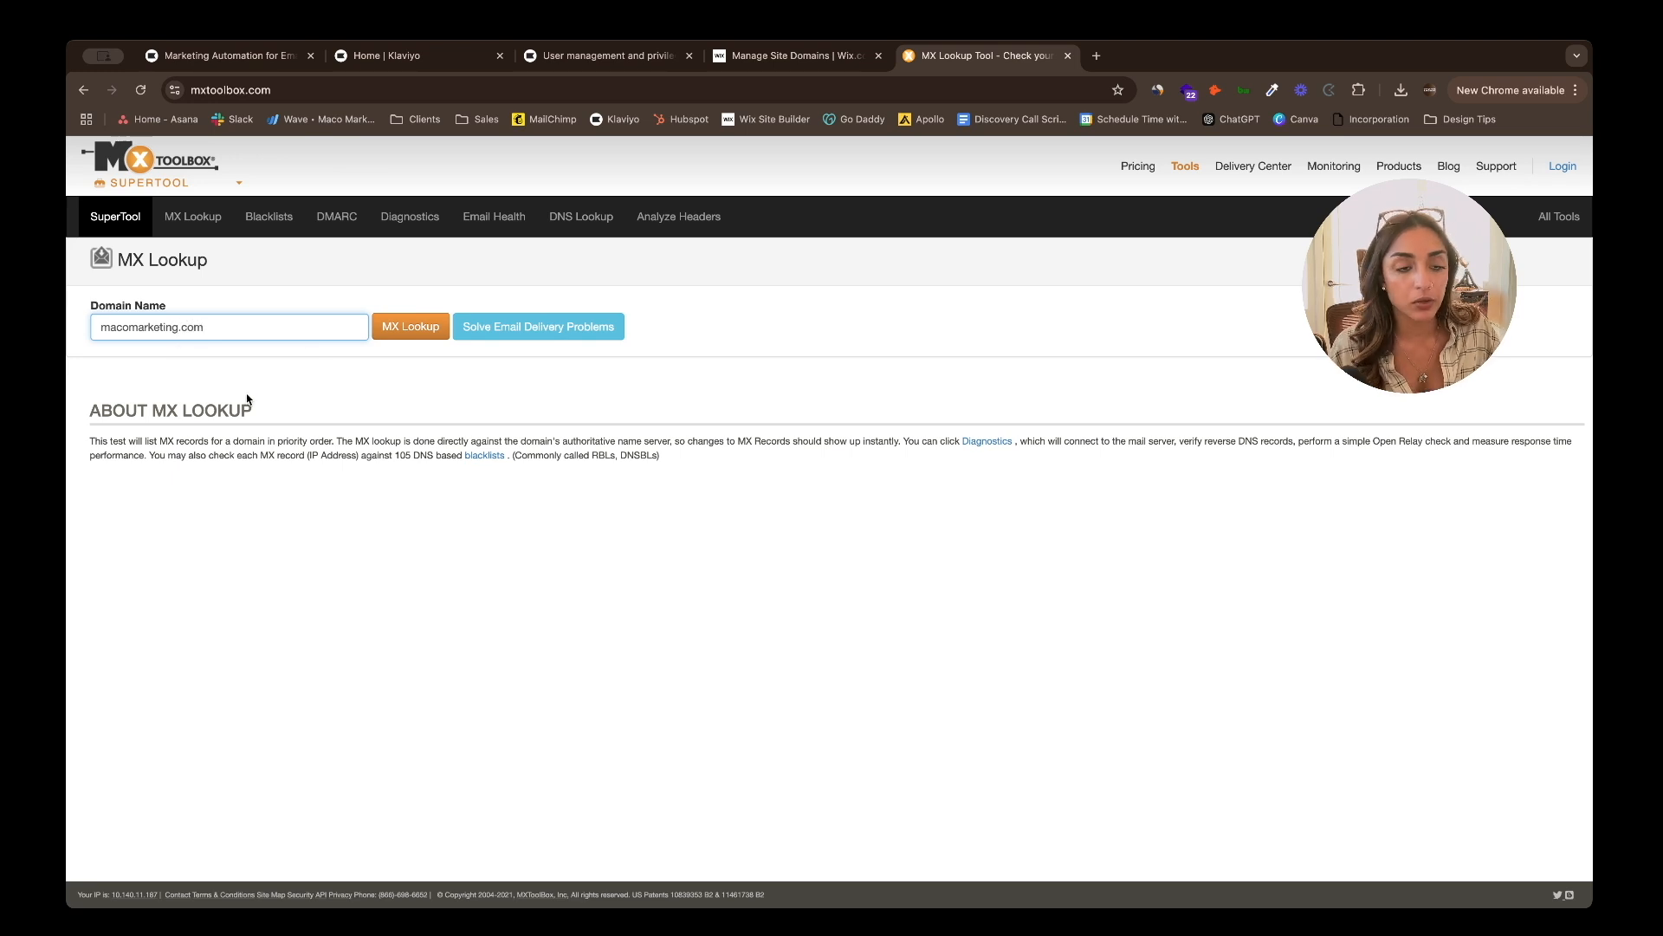
{"action": "left_click", "coordinate": [397, 328]}
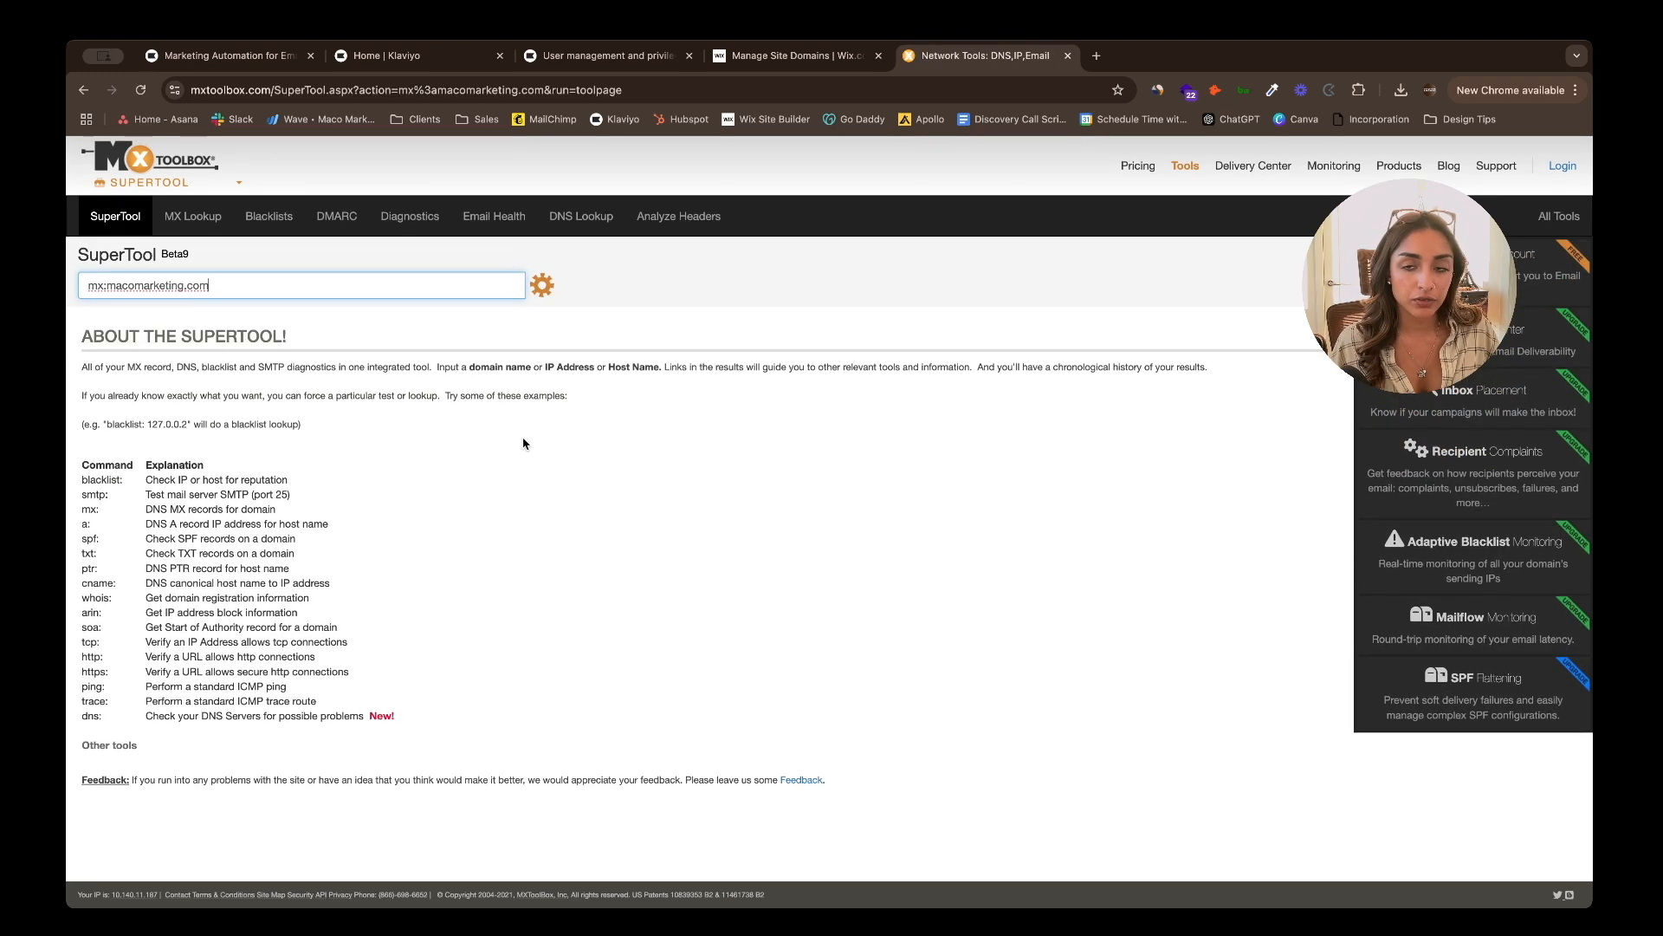
{"action": "scroll", "coordinate": [524, 439], "scroll_direction": "down", "scroll_amount": 2}
{"action": "scroll", "coordinate": [523, 439], "scroll_direction": "down", "scroll_amount": 3}
{"action": "scroll", "coordinate": [520, 437], "scroll_direction": "up", "scroll_amount": 3}
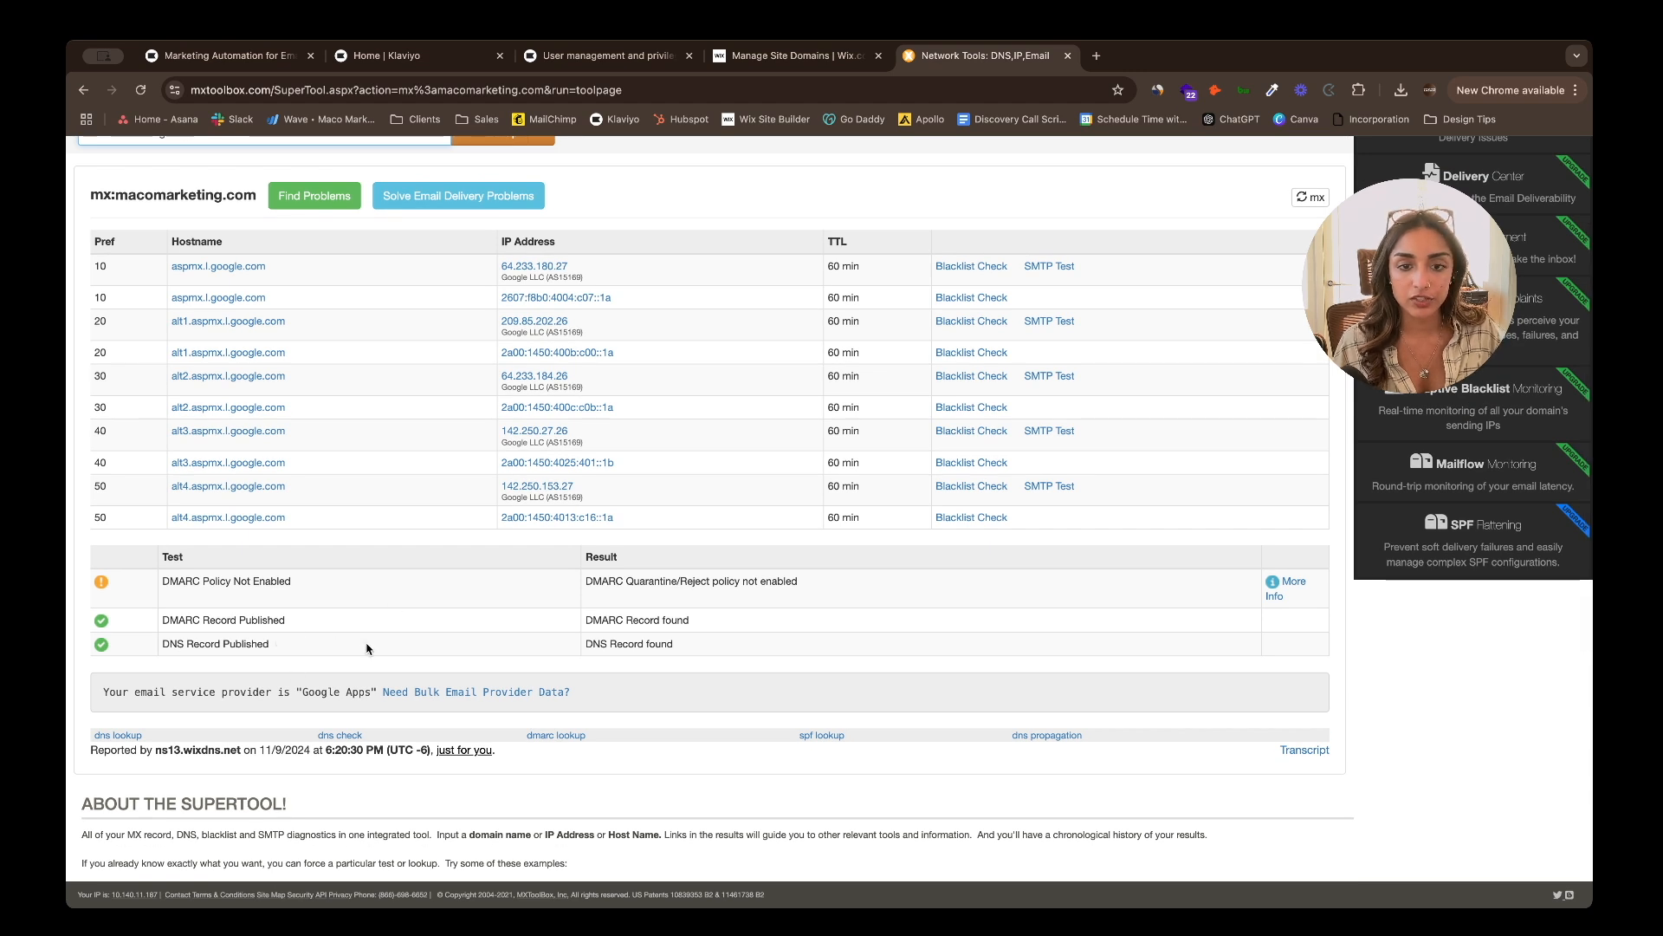
{"action": "scroll", "coordinate": [367, 648], "scroll_direction": "up", "scroll_amount": 1}
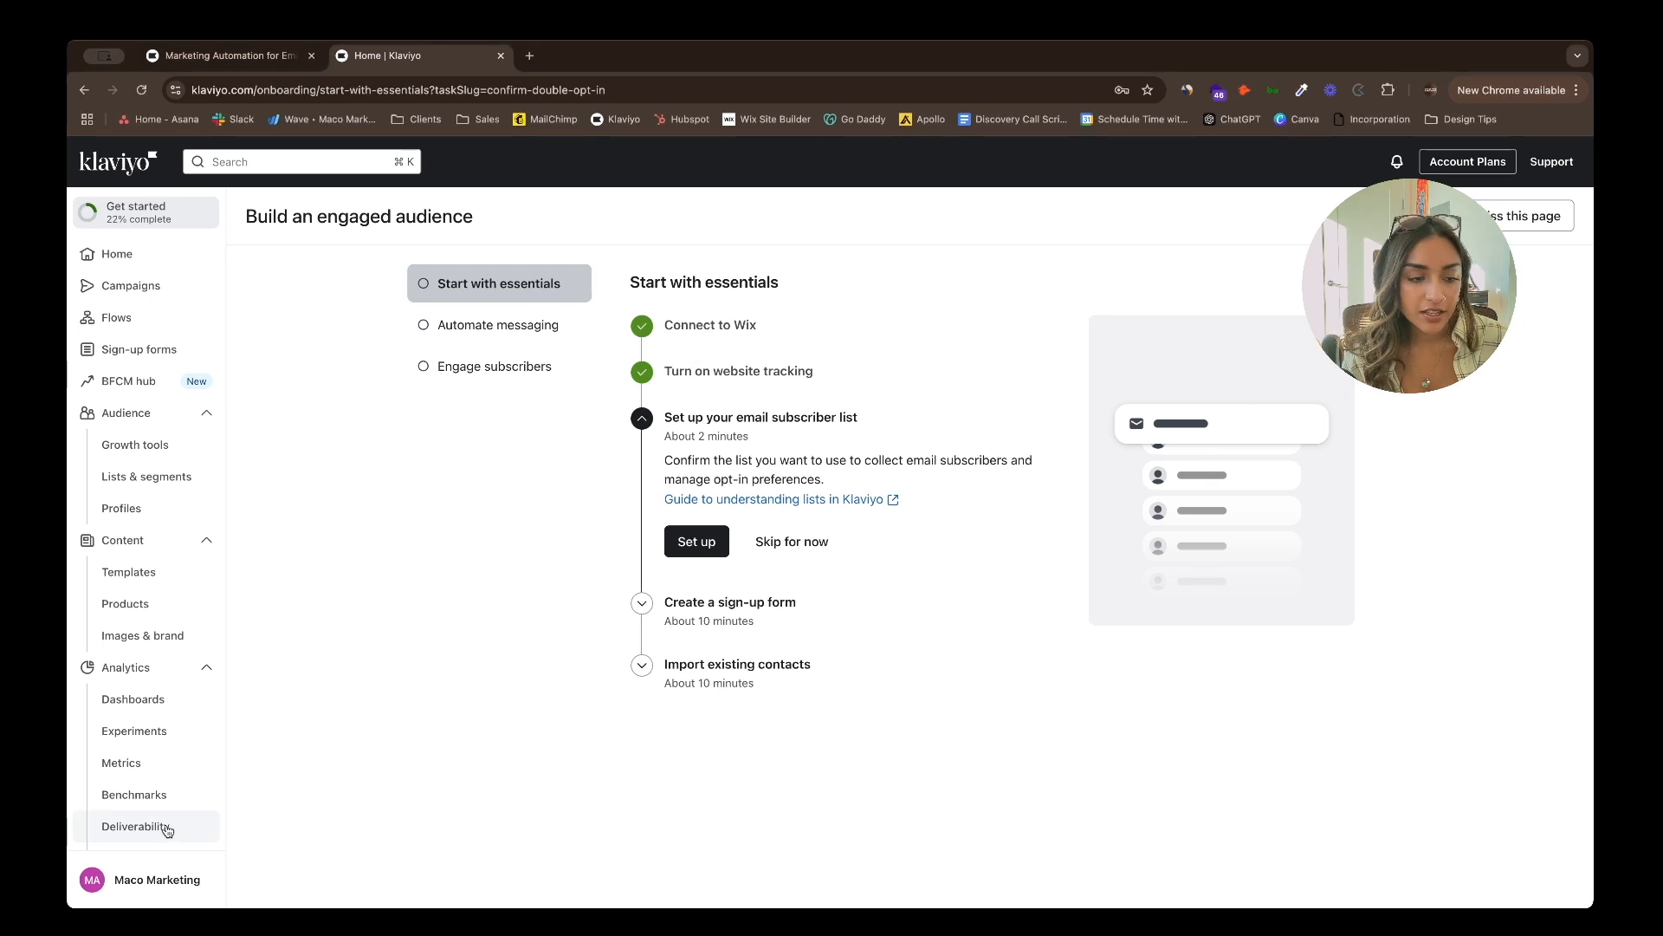
- Go to the Attribution page in the account settings
{"action": "left_click", "coordinate": [156, 879]}
{"action": "left_click", "coordinate": [286, 856]}
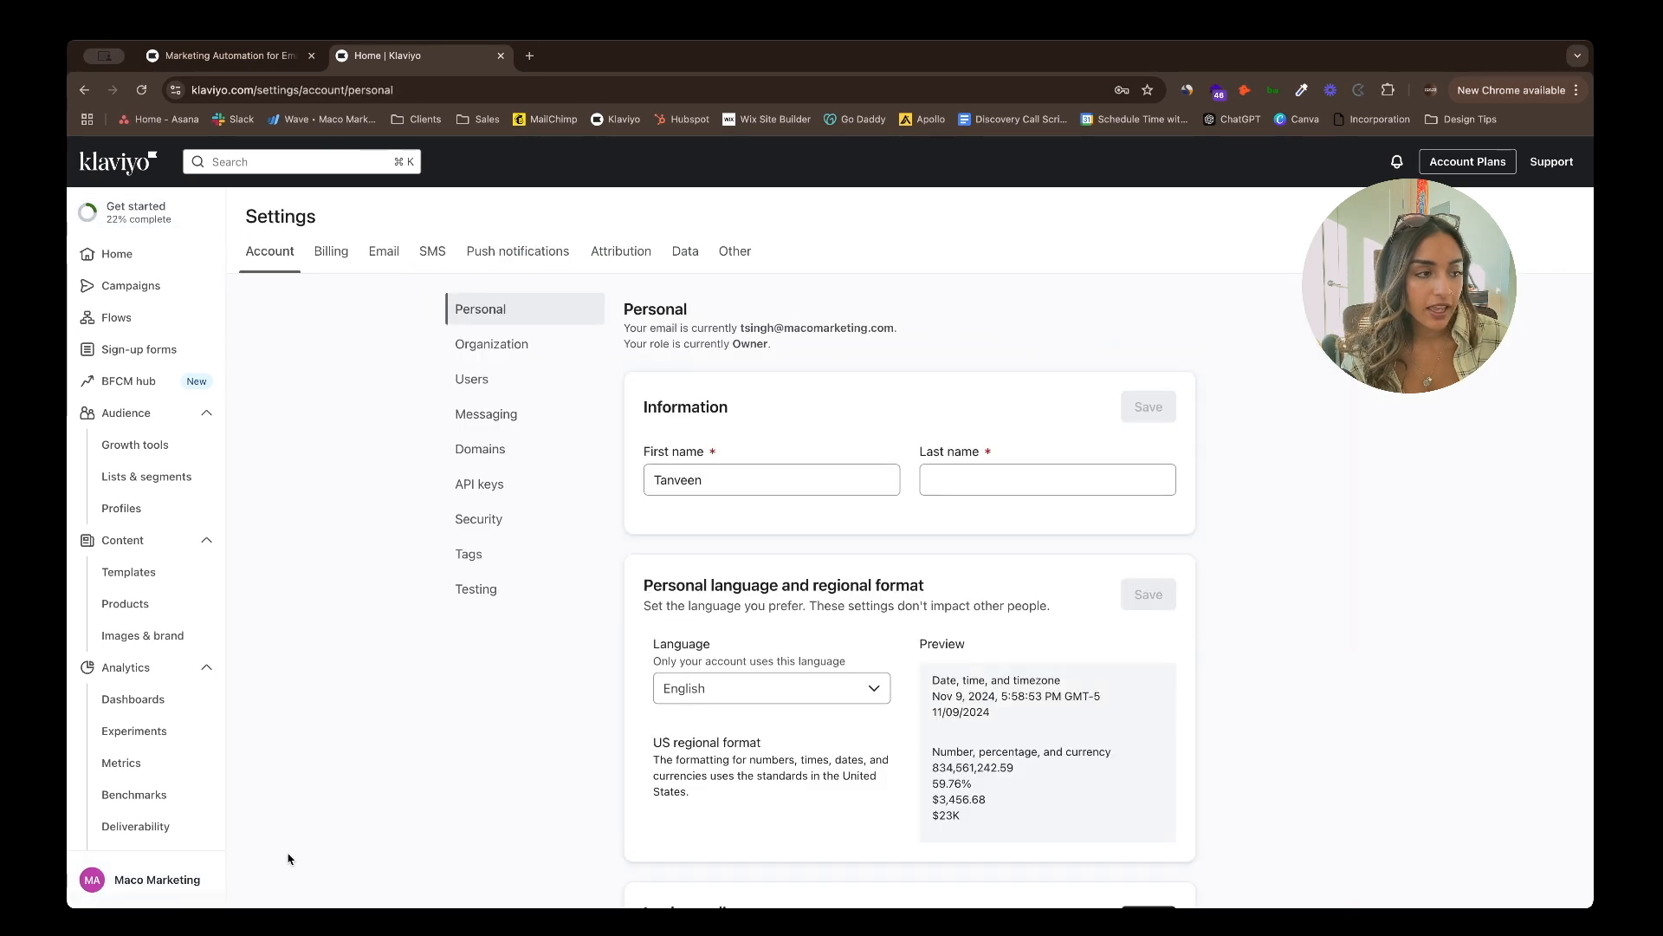
{"action": "left_click", "coordinate": [618, 265]}
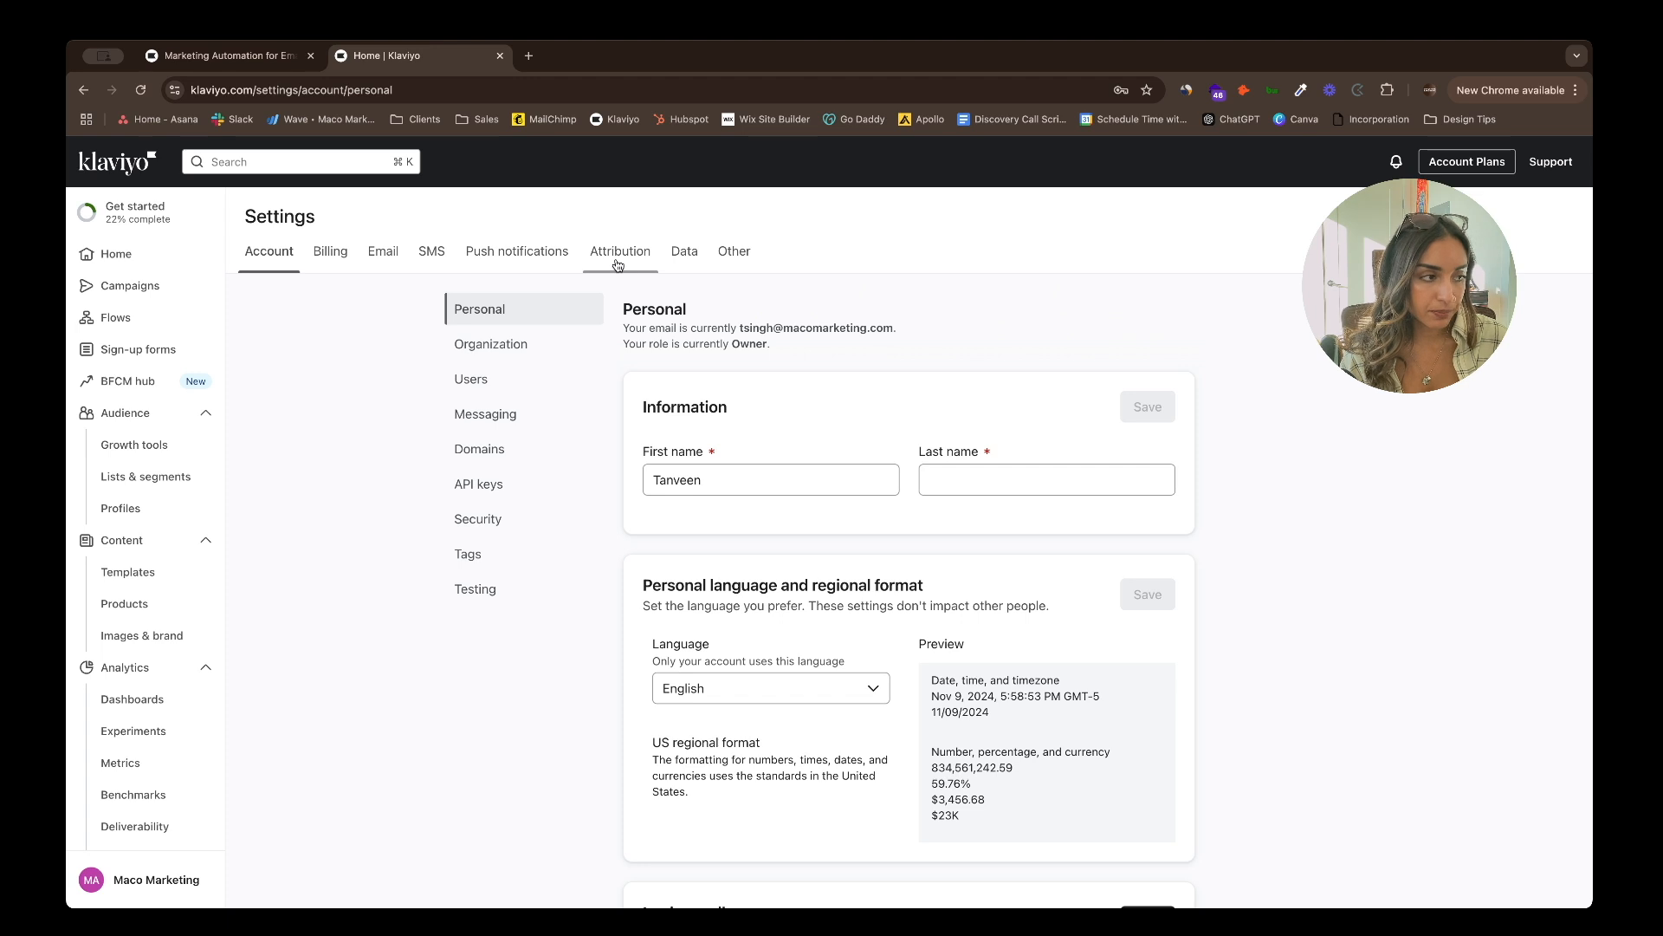
{"action": "scroll", "coordinate": [545, 544], "scroll_direction": "down", "scroll_amount": 2}
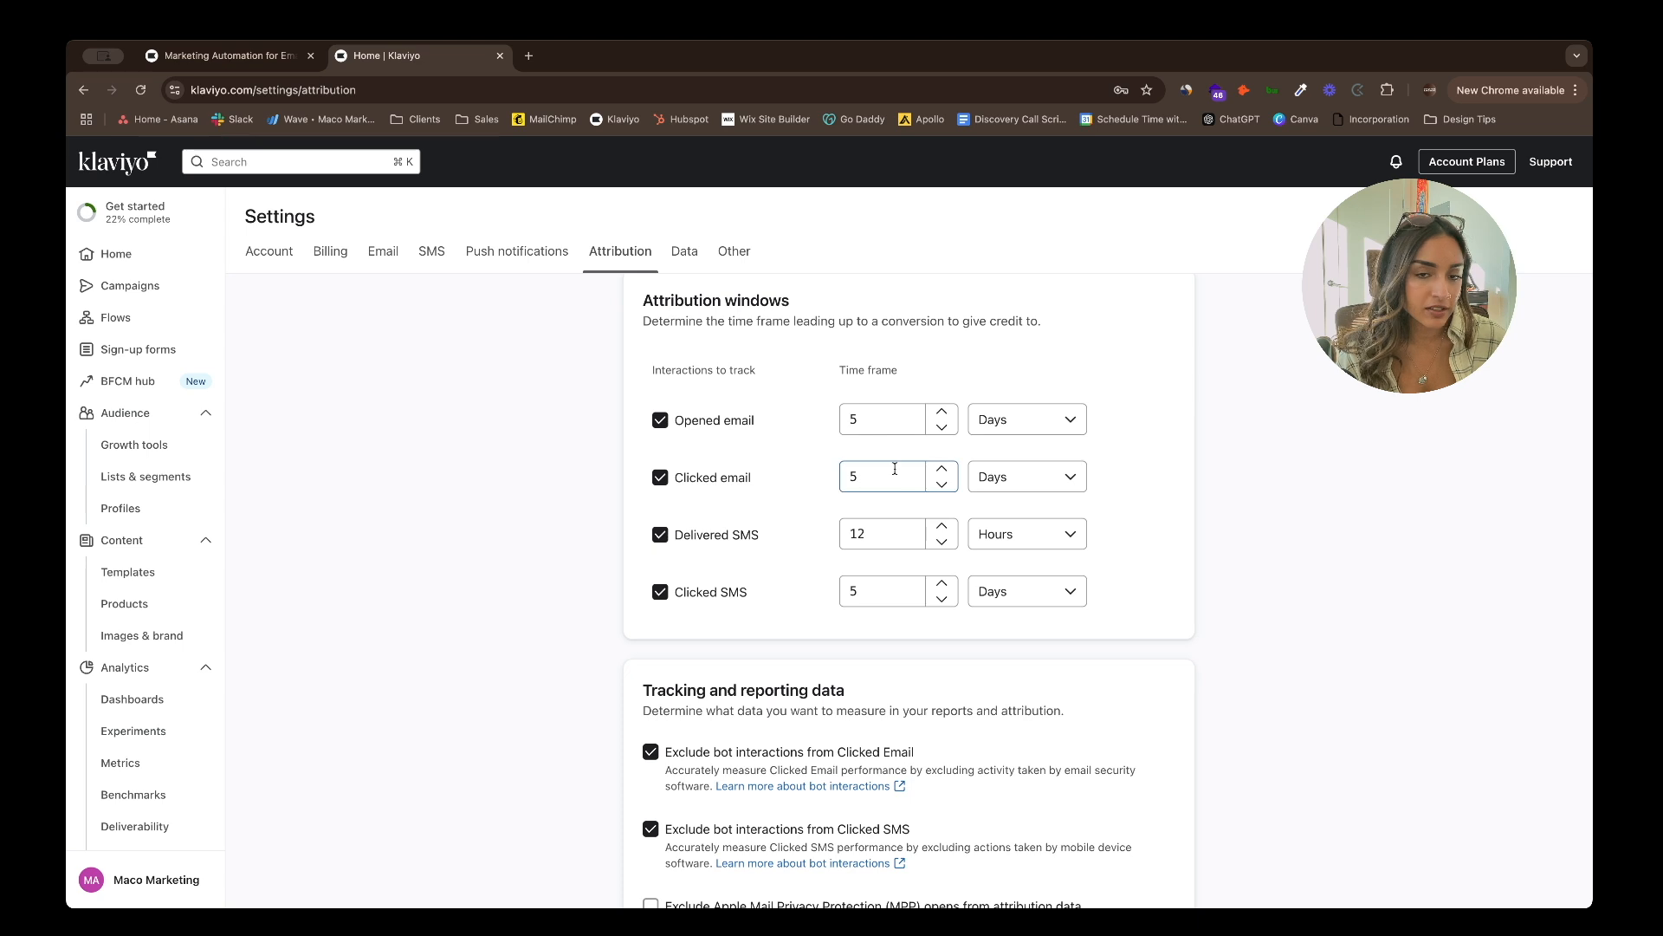
- Leave the Opened and Clicked email windows at 5 days and exclude Apple MPP opens
{"action": "left_click", "coordinate": [898, 416]}
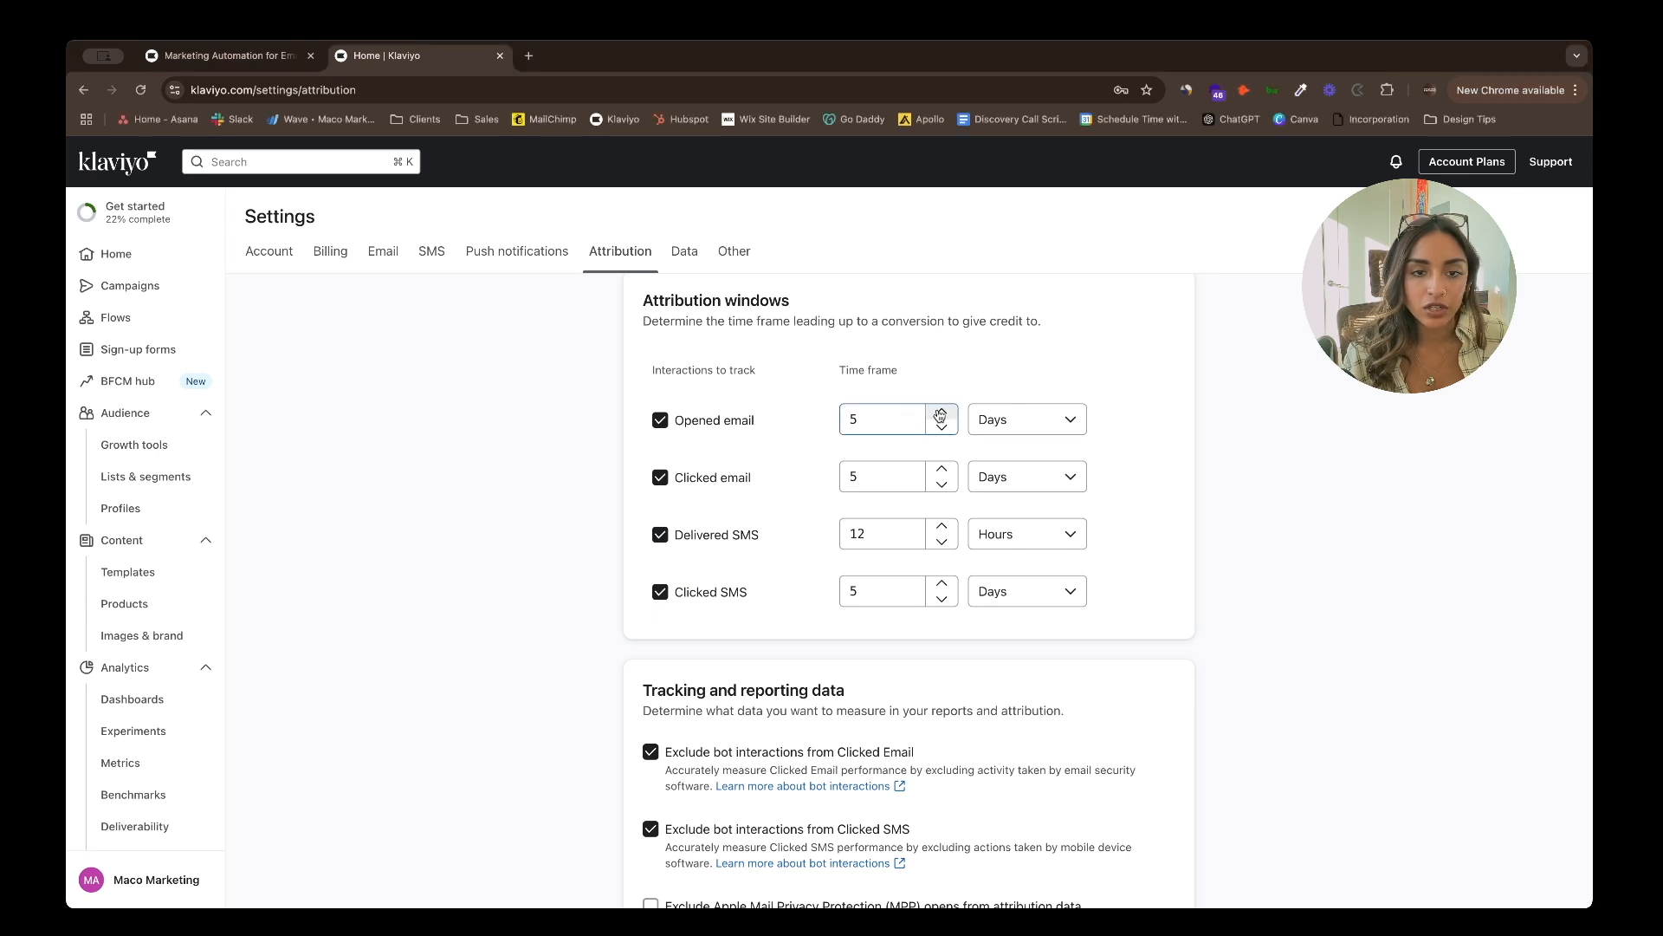
{"action": "left_click", "coordinate": [945, 469]}
{"action": "left_click", "coordinate": [945, 469]}
{"action": "left_click", "coordinate": [945, 468]}
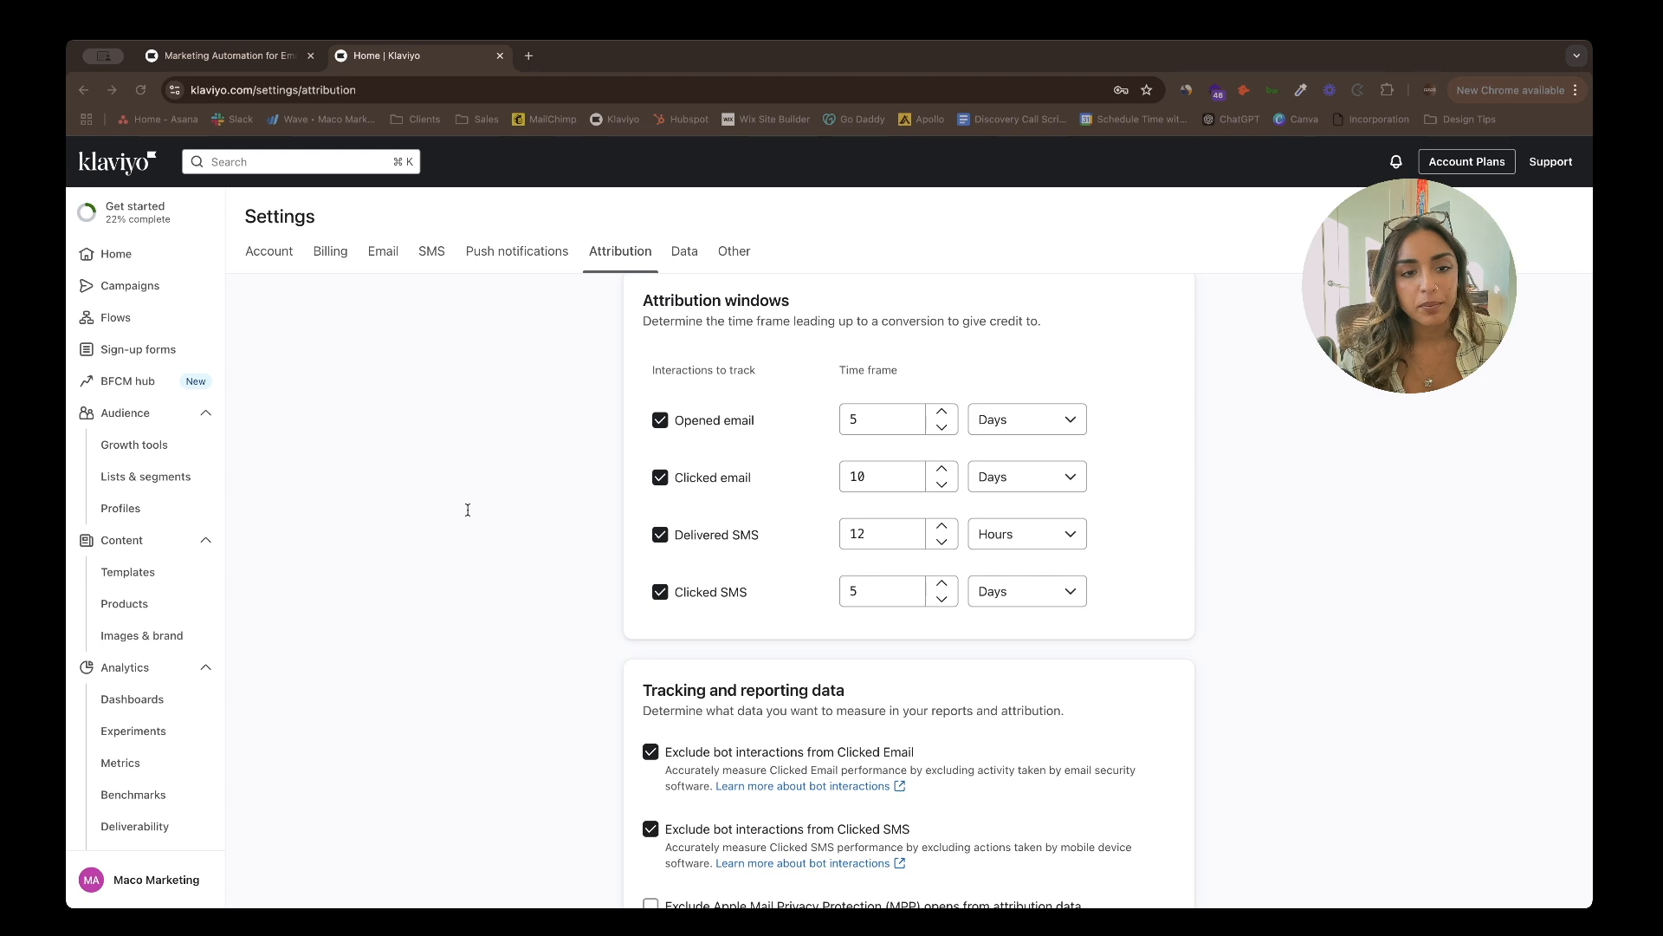
{"action": "left_click", "coordinate": [979, 368]}
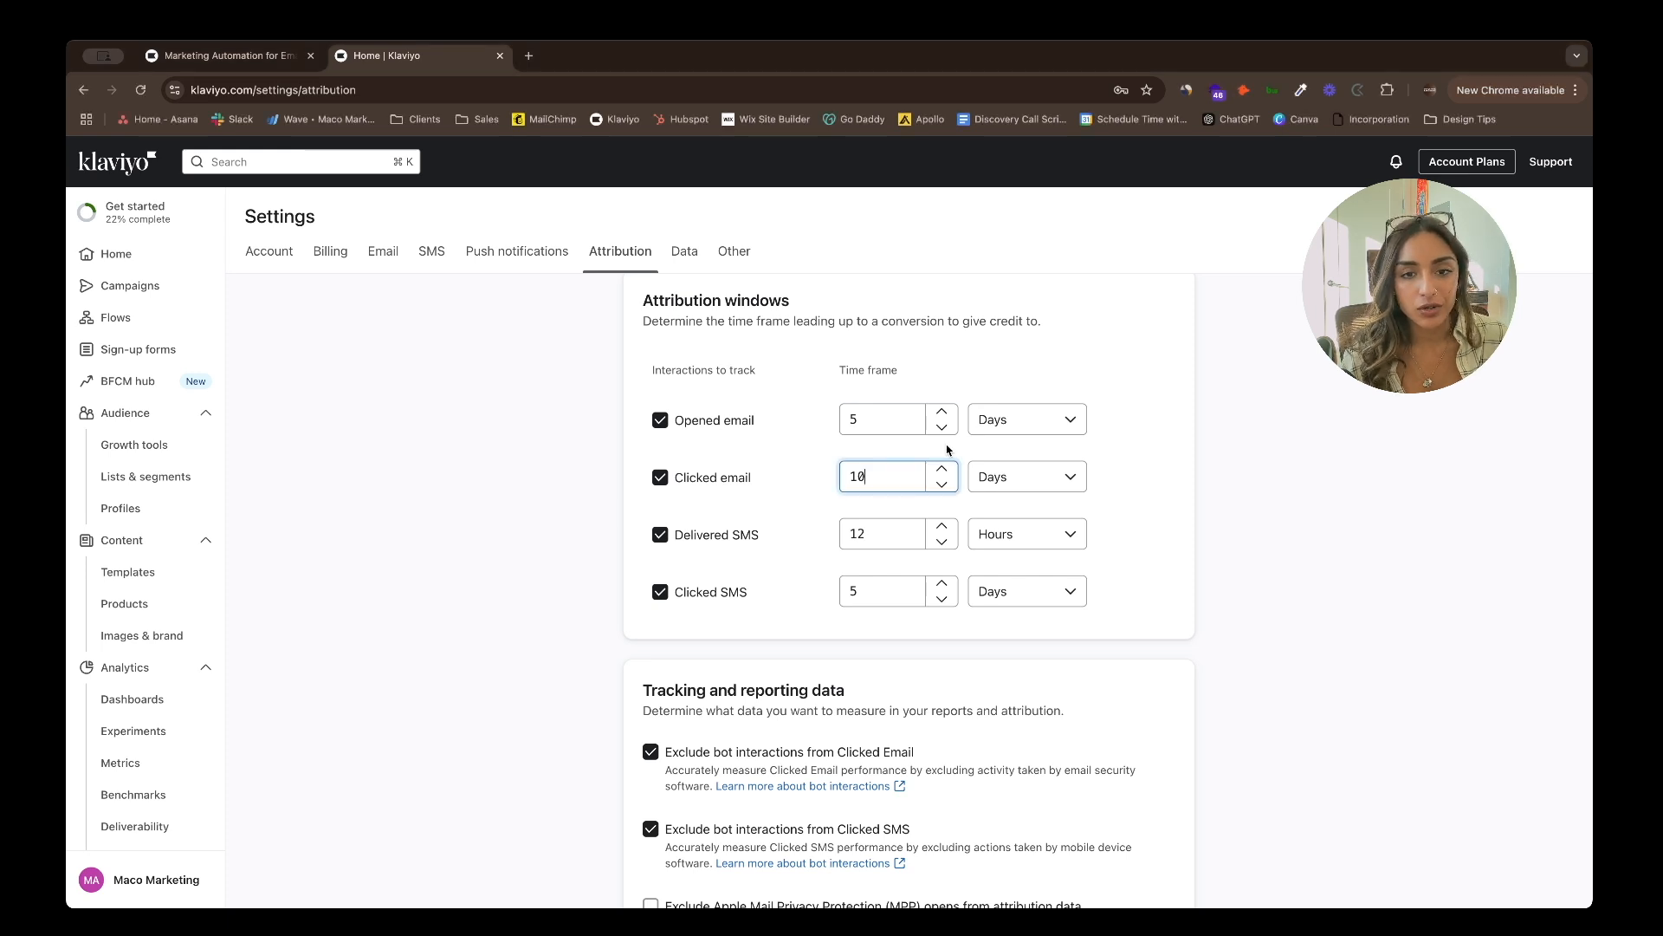
{"action": "left_click", "coordinate": [945, 483]}
{"action": "left_click", "coordinate": [945, 483]}
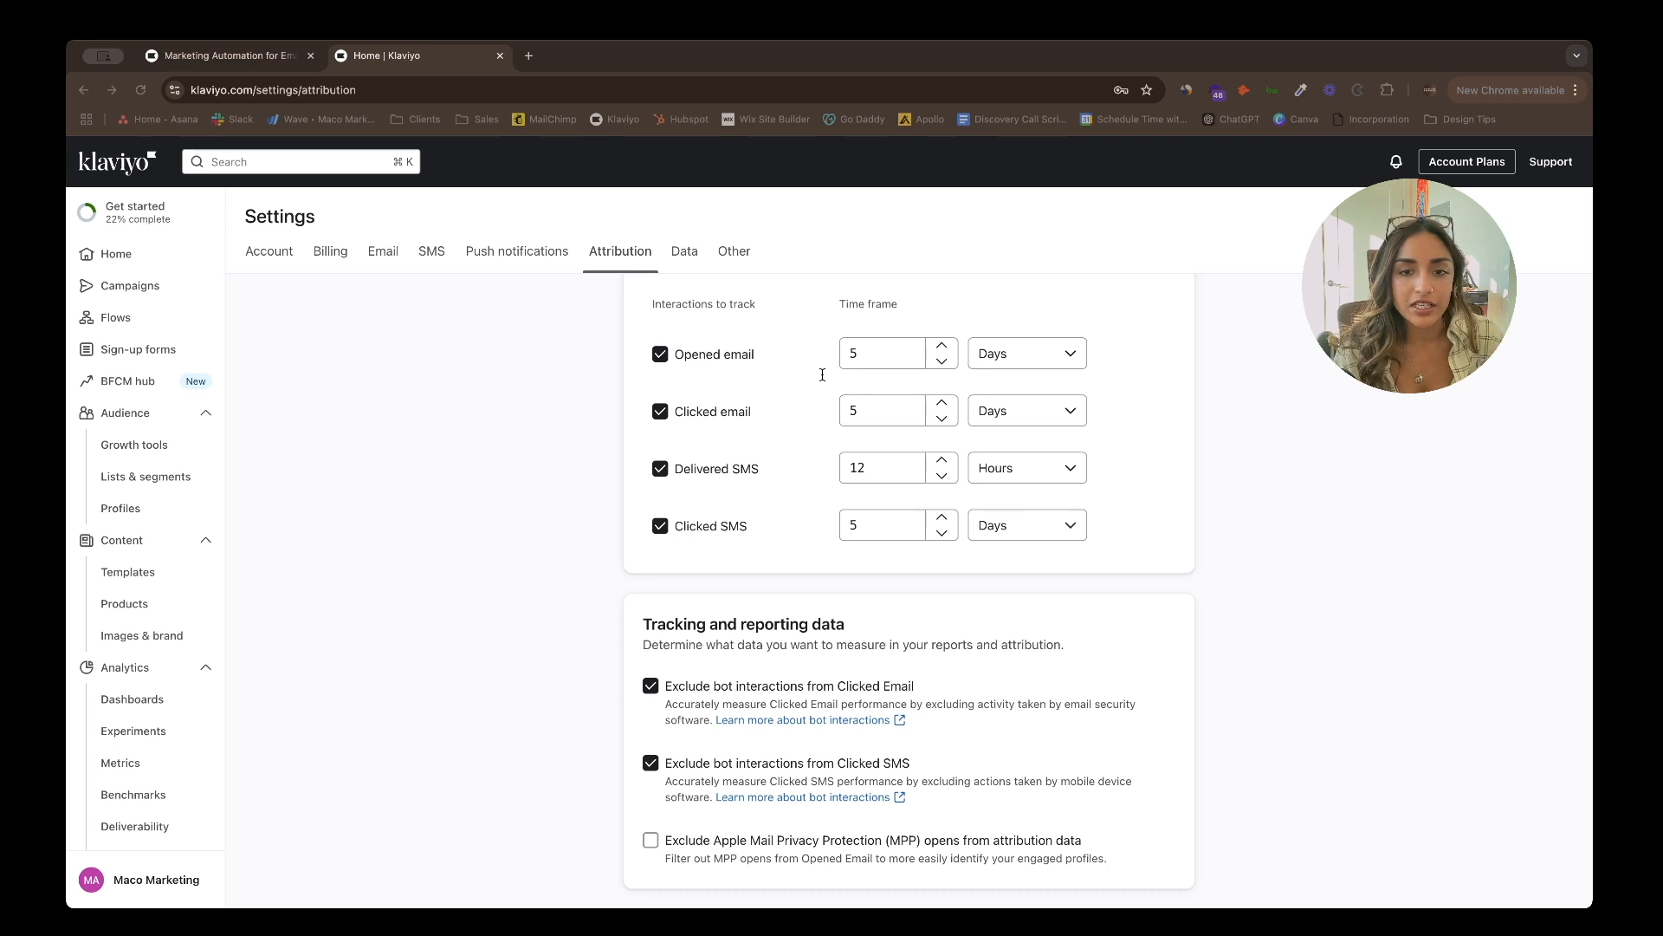
{"action": "left_click", "coordinate": [623, 744]}
{"action": "left_click", "coordinate": [649, 838]}
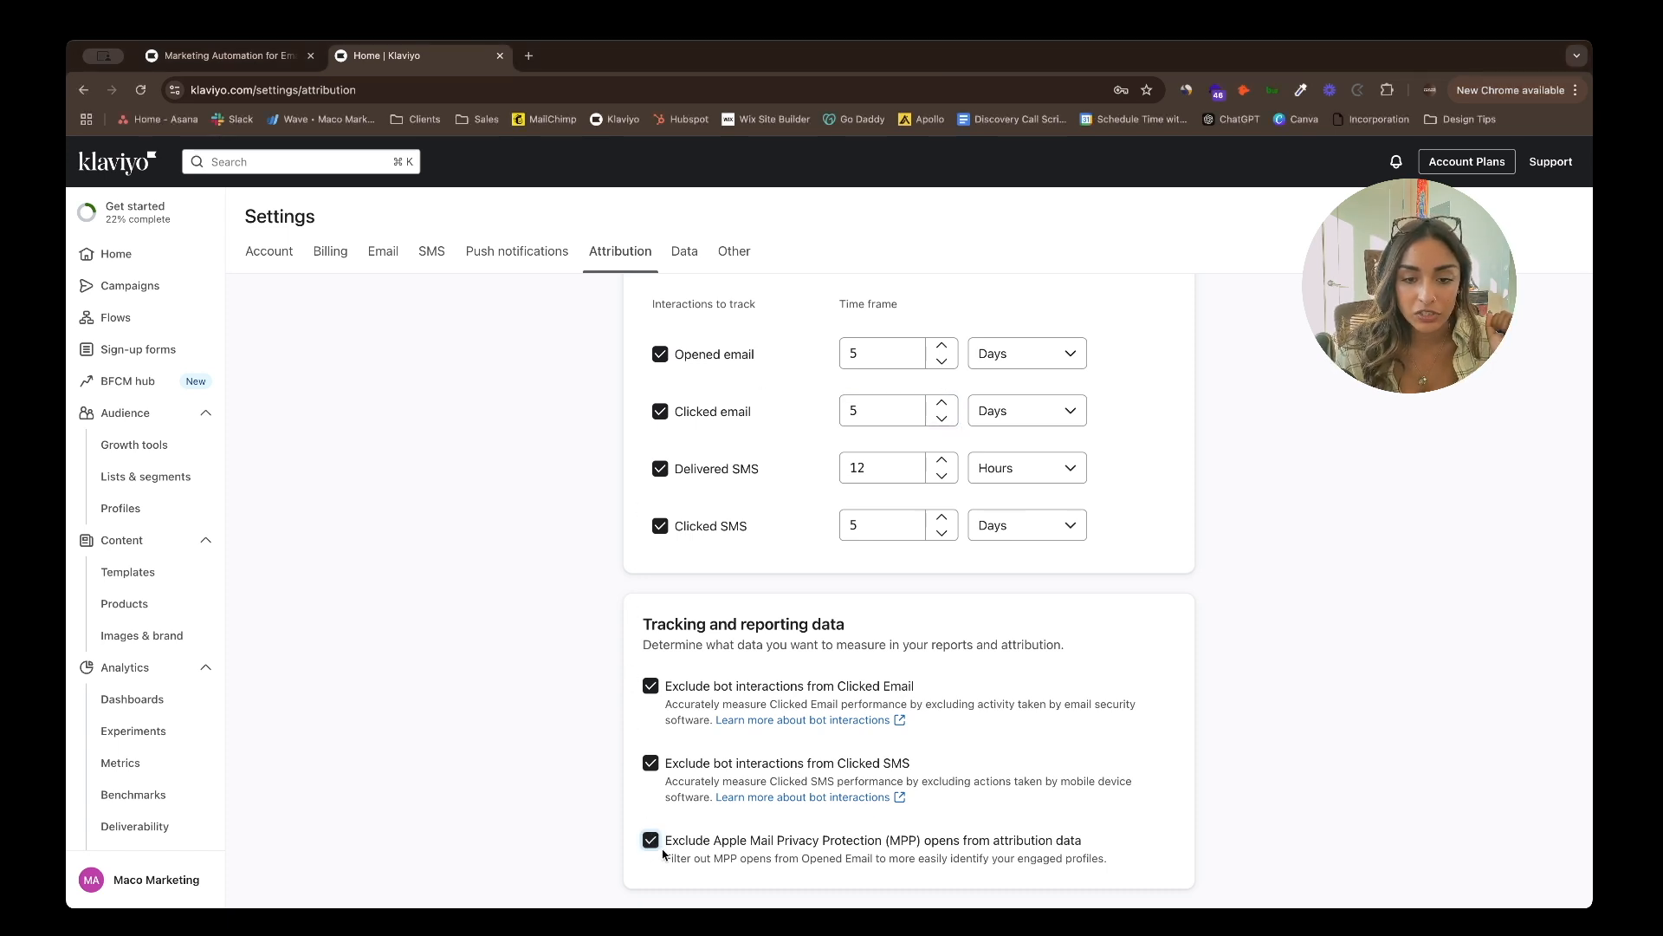
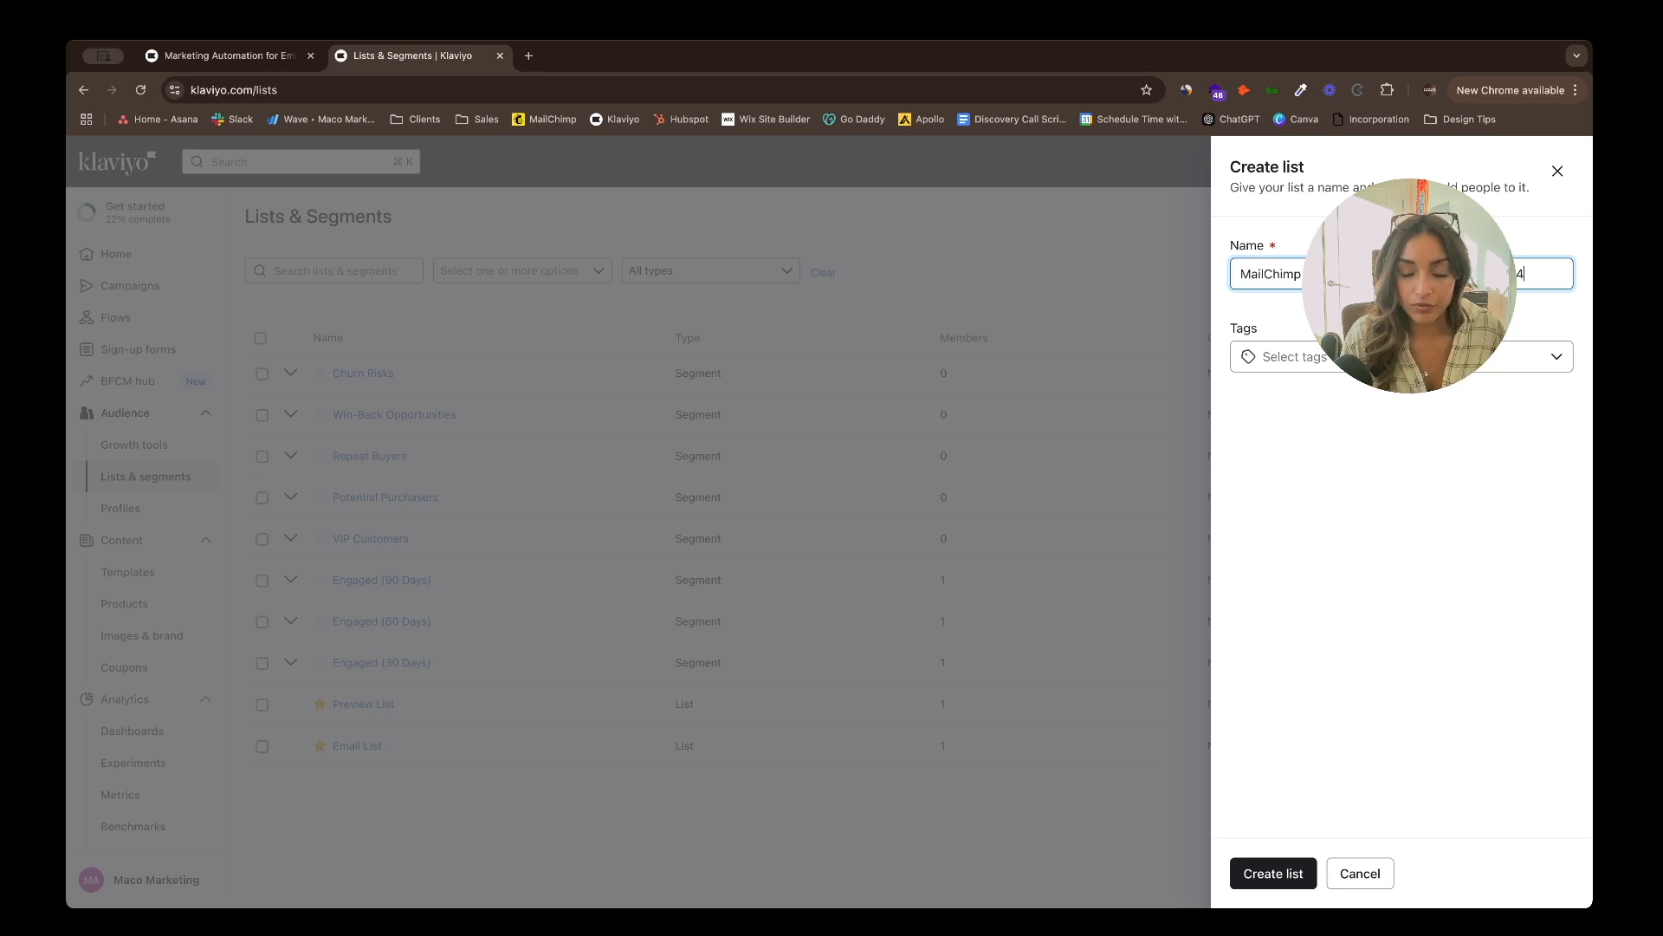
- Tag the new MailChimp Customers Jan 2024-November 2024 list with MailChimp and create it
{"action": "left_click", "coordinate": [1320, 360]}
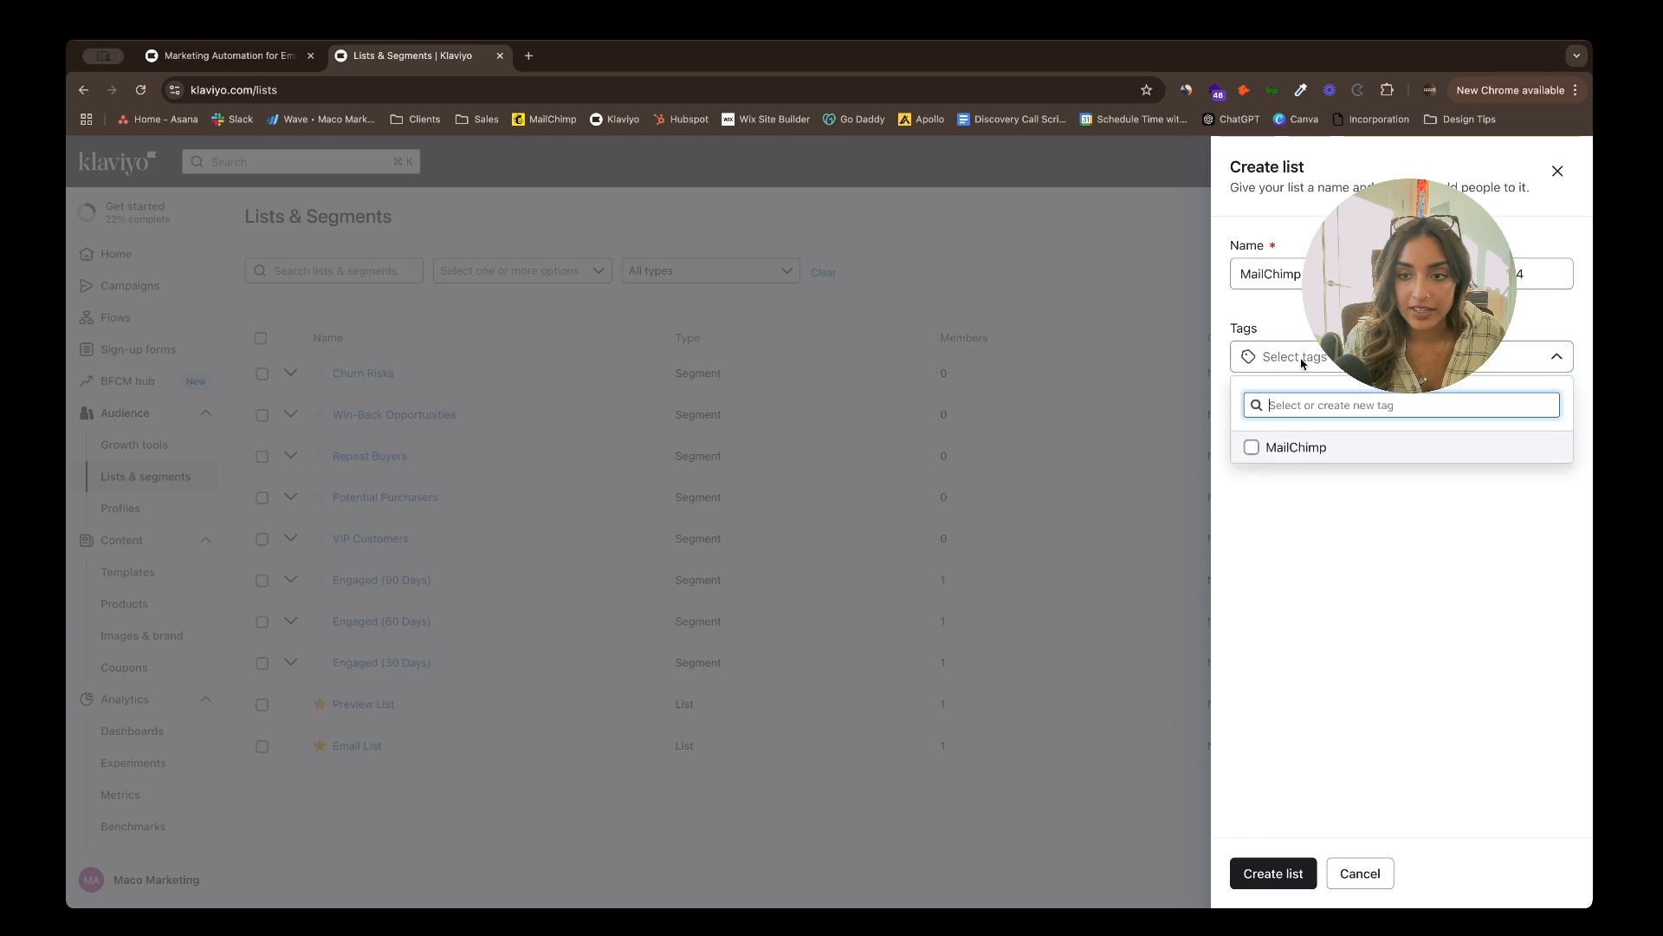
{"action": "left_click", "coordinate": [1308, 459]}
{"action": "left_click", "coordinate": [1335, 504]}
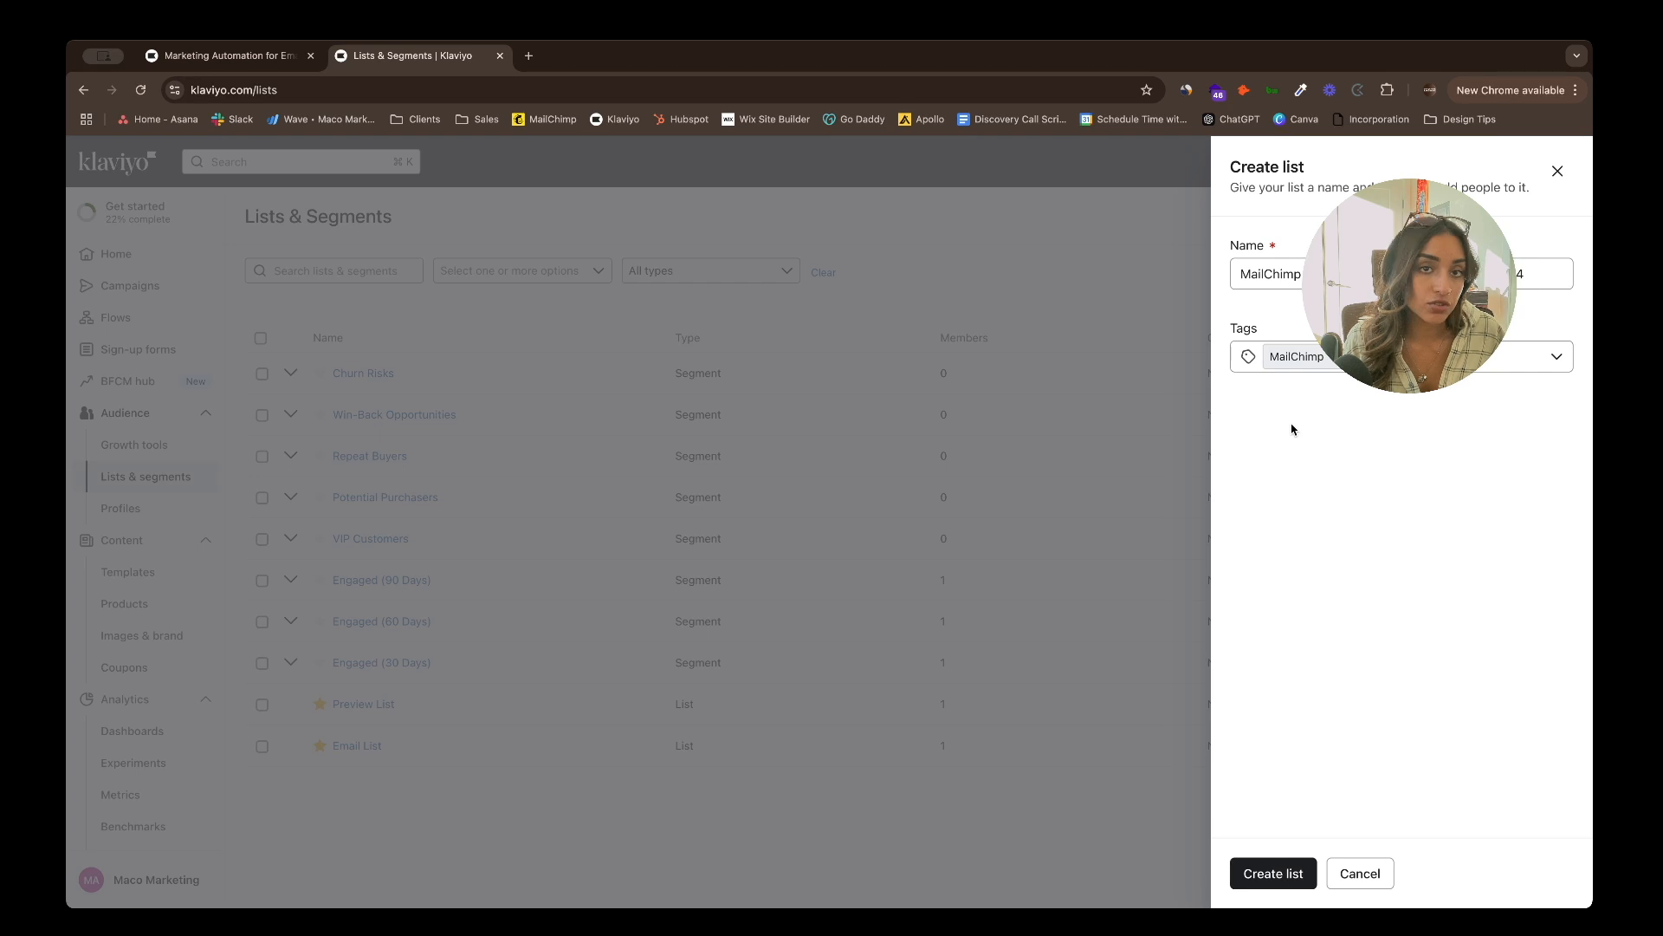
{"action": "left_click", "coordinate": [1261, 871]}
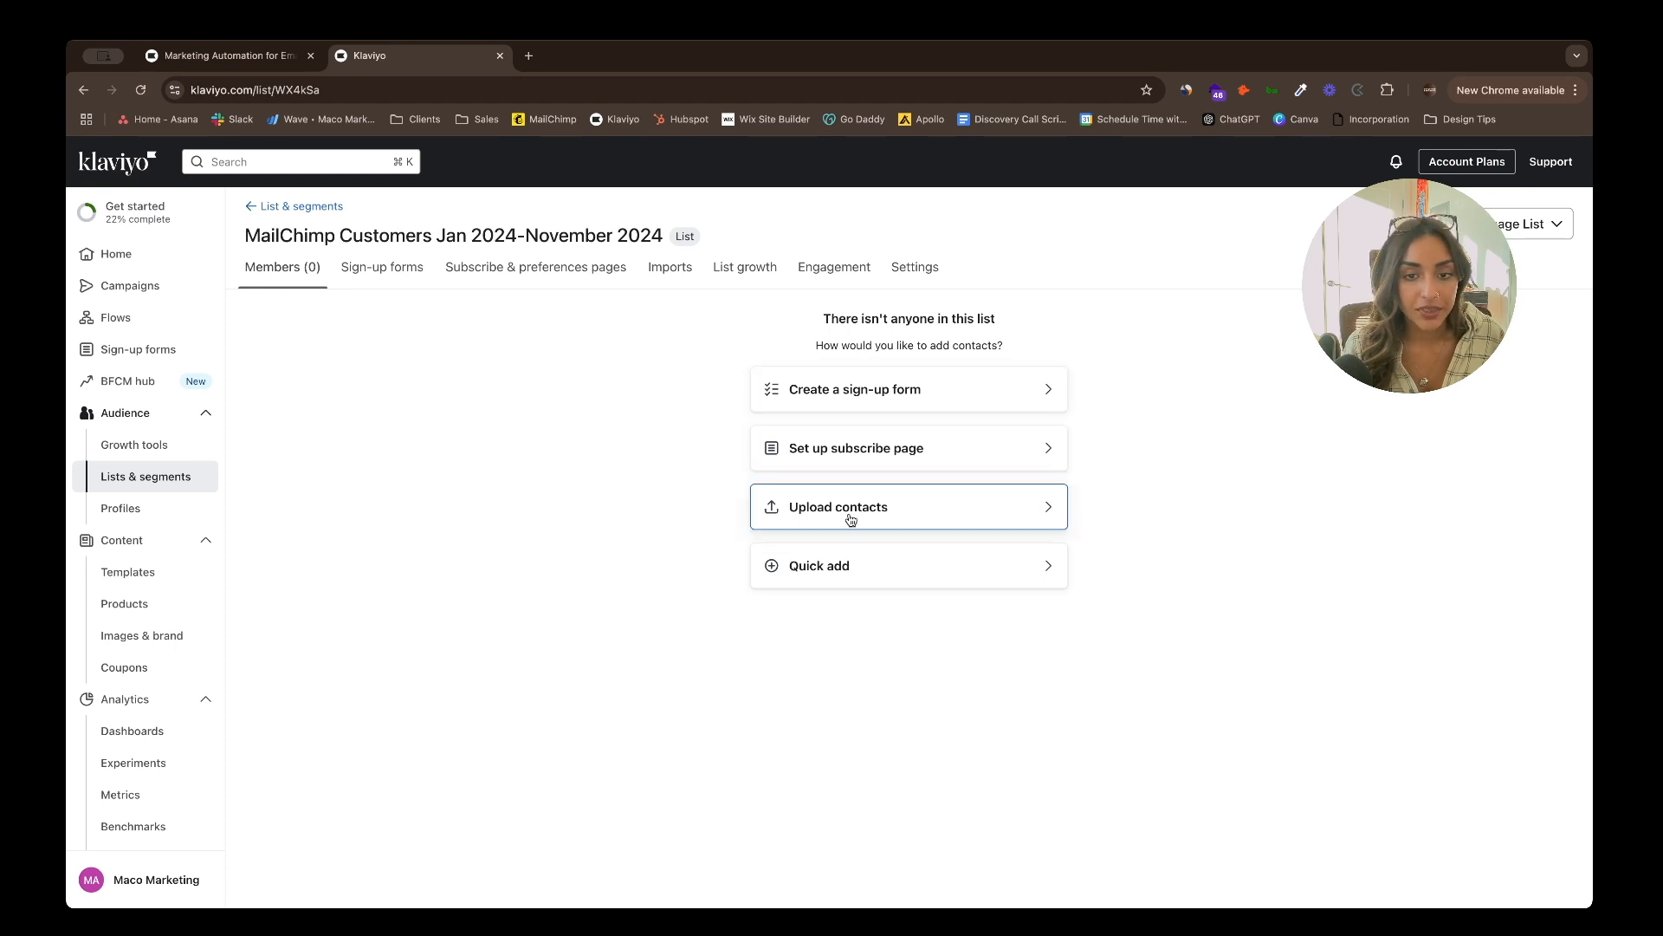
- Upload the customer CSV, map its Gender column to a new profile property, and continue
{"action": "left_click", "coordinate": [950, 525]}
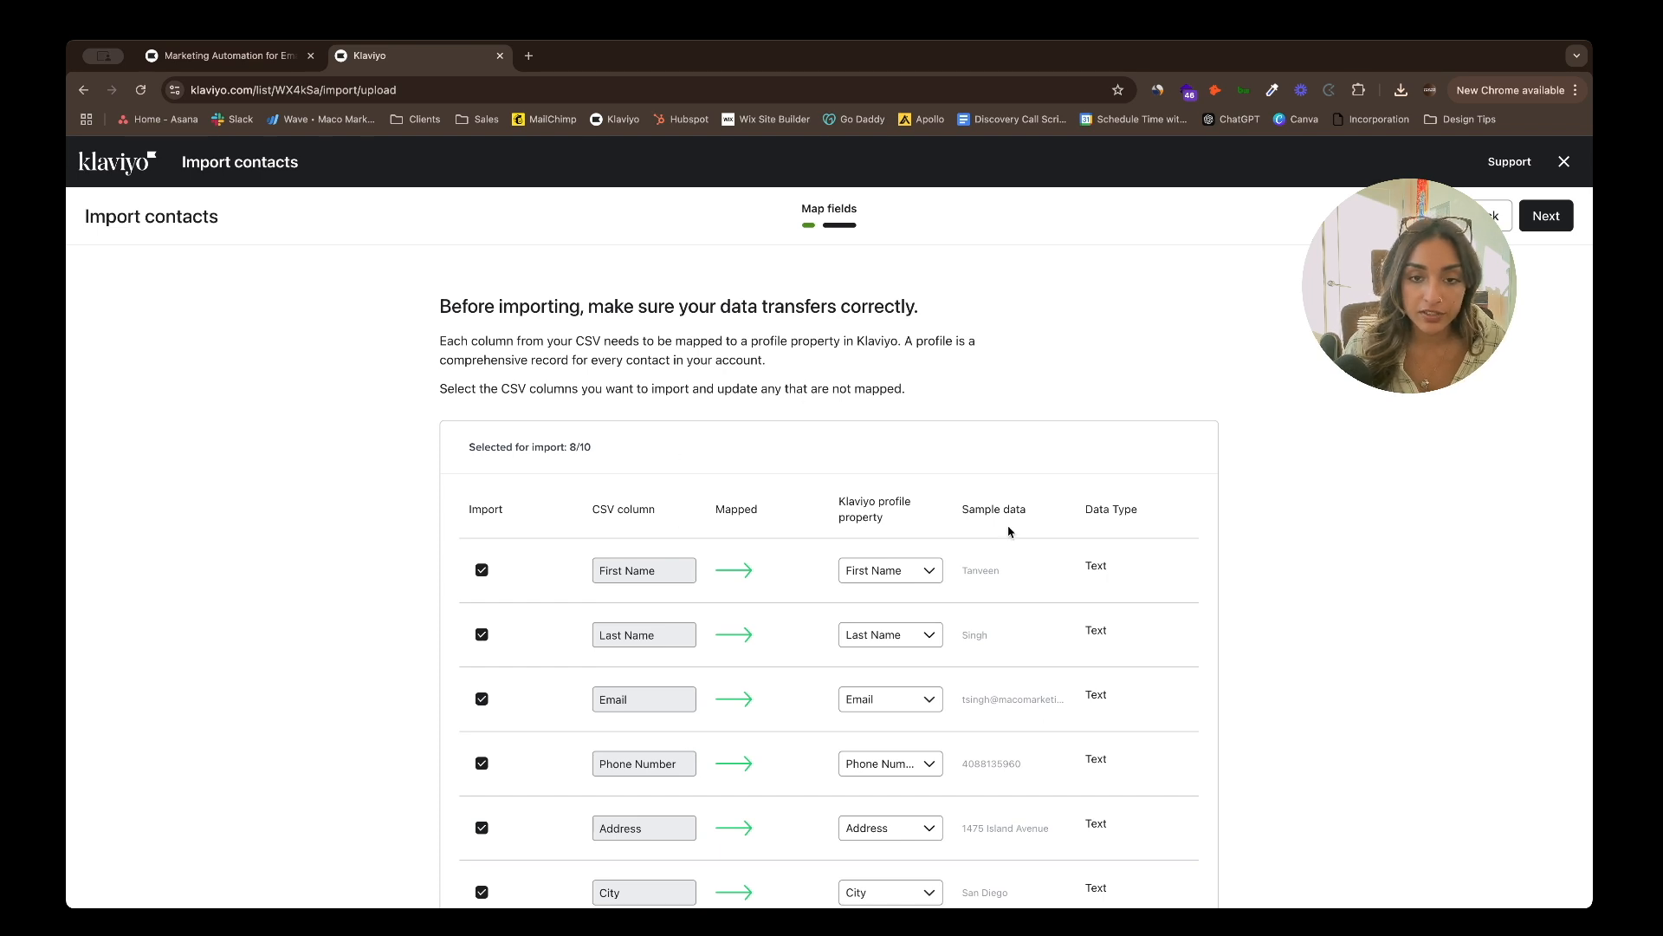
{"action": "scroll", "coordinate": [881, 833], "scroll_direction": "down", "scroll_amount": 1}
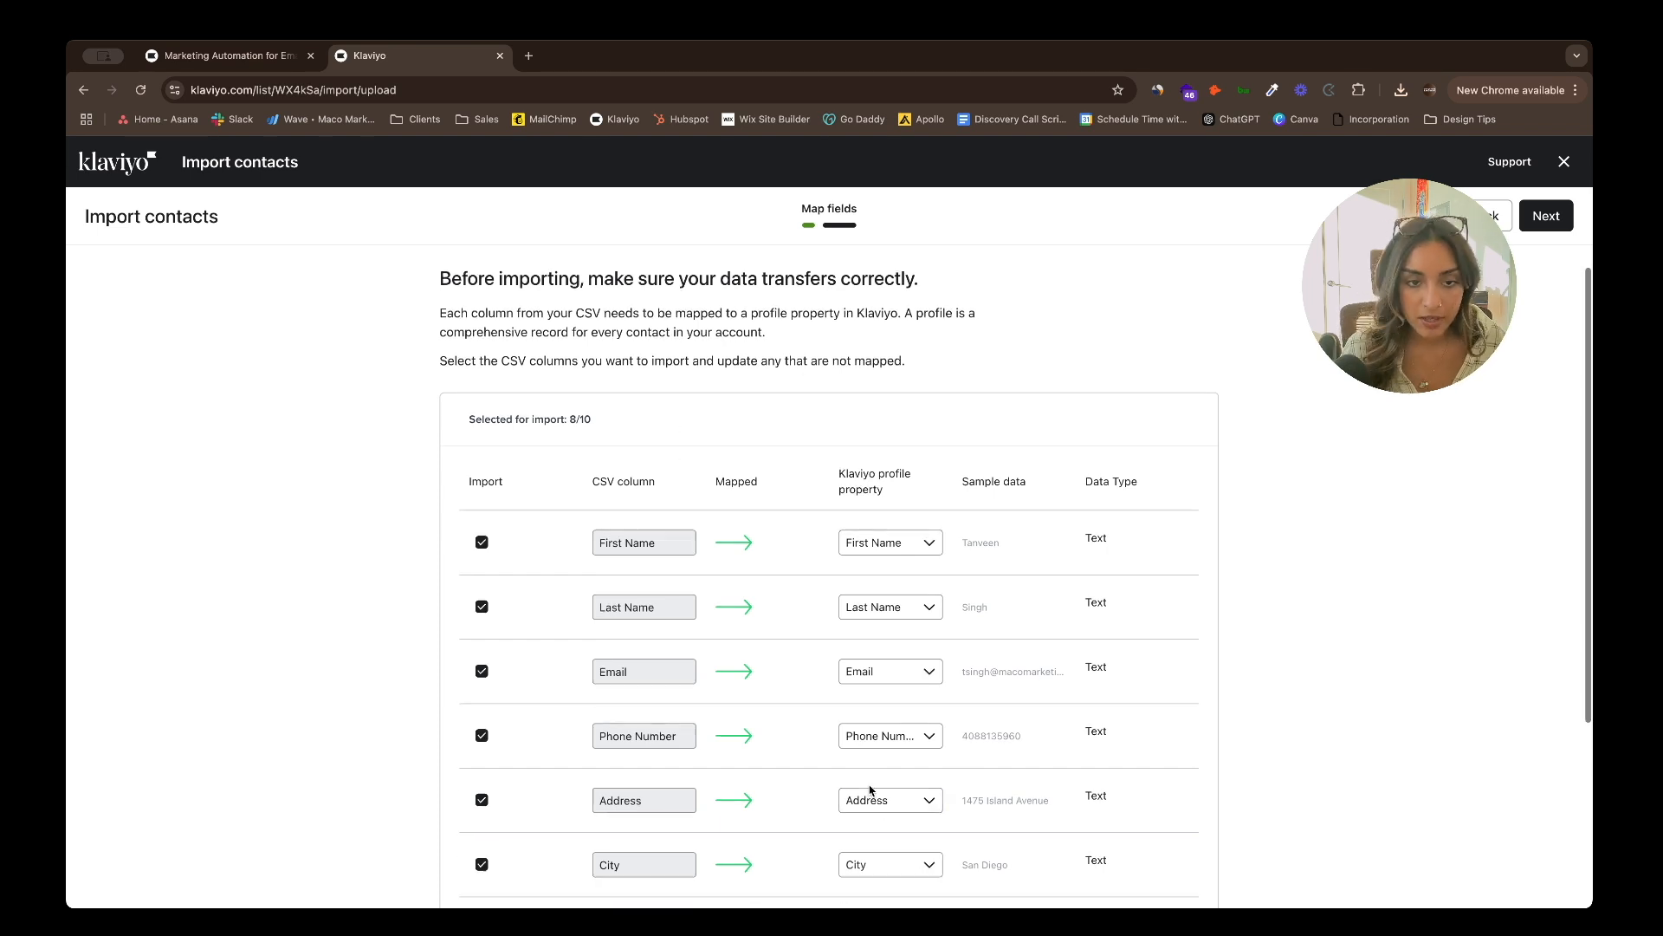
{"action": "scroll", "coordinate": [719, 658], "scroll_direction": "down", "scroll_amount": 5}
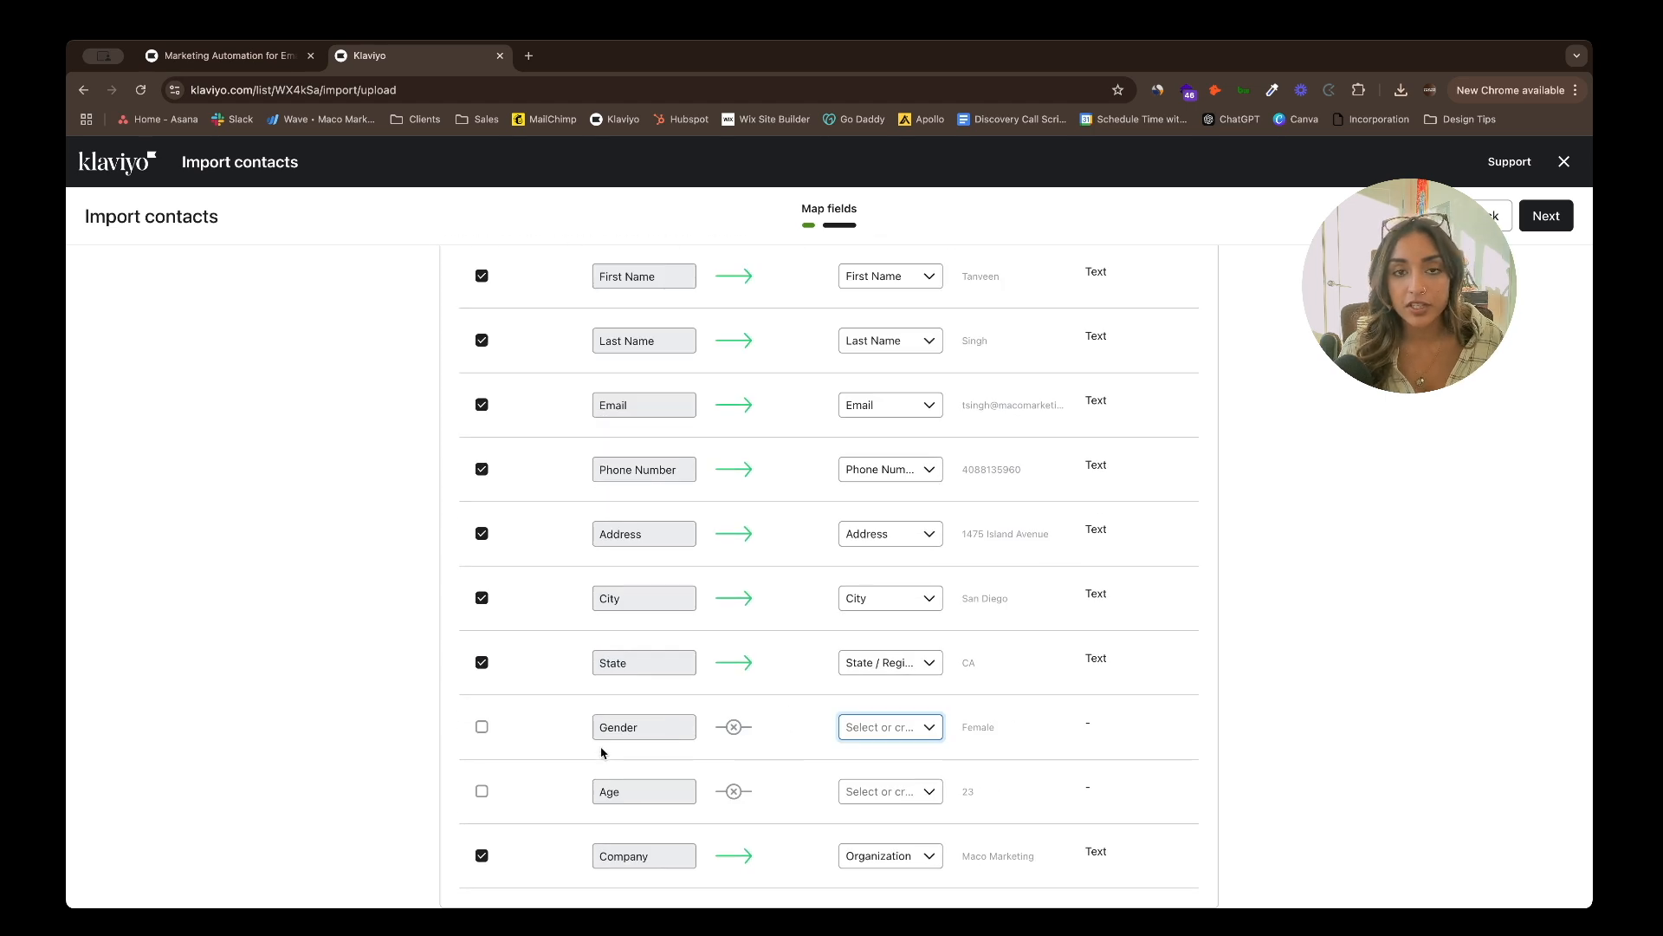
{"action": "left_click", "coordinate": [908, 734]}
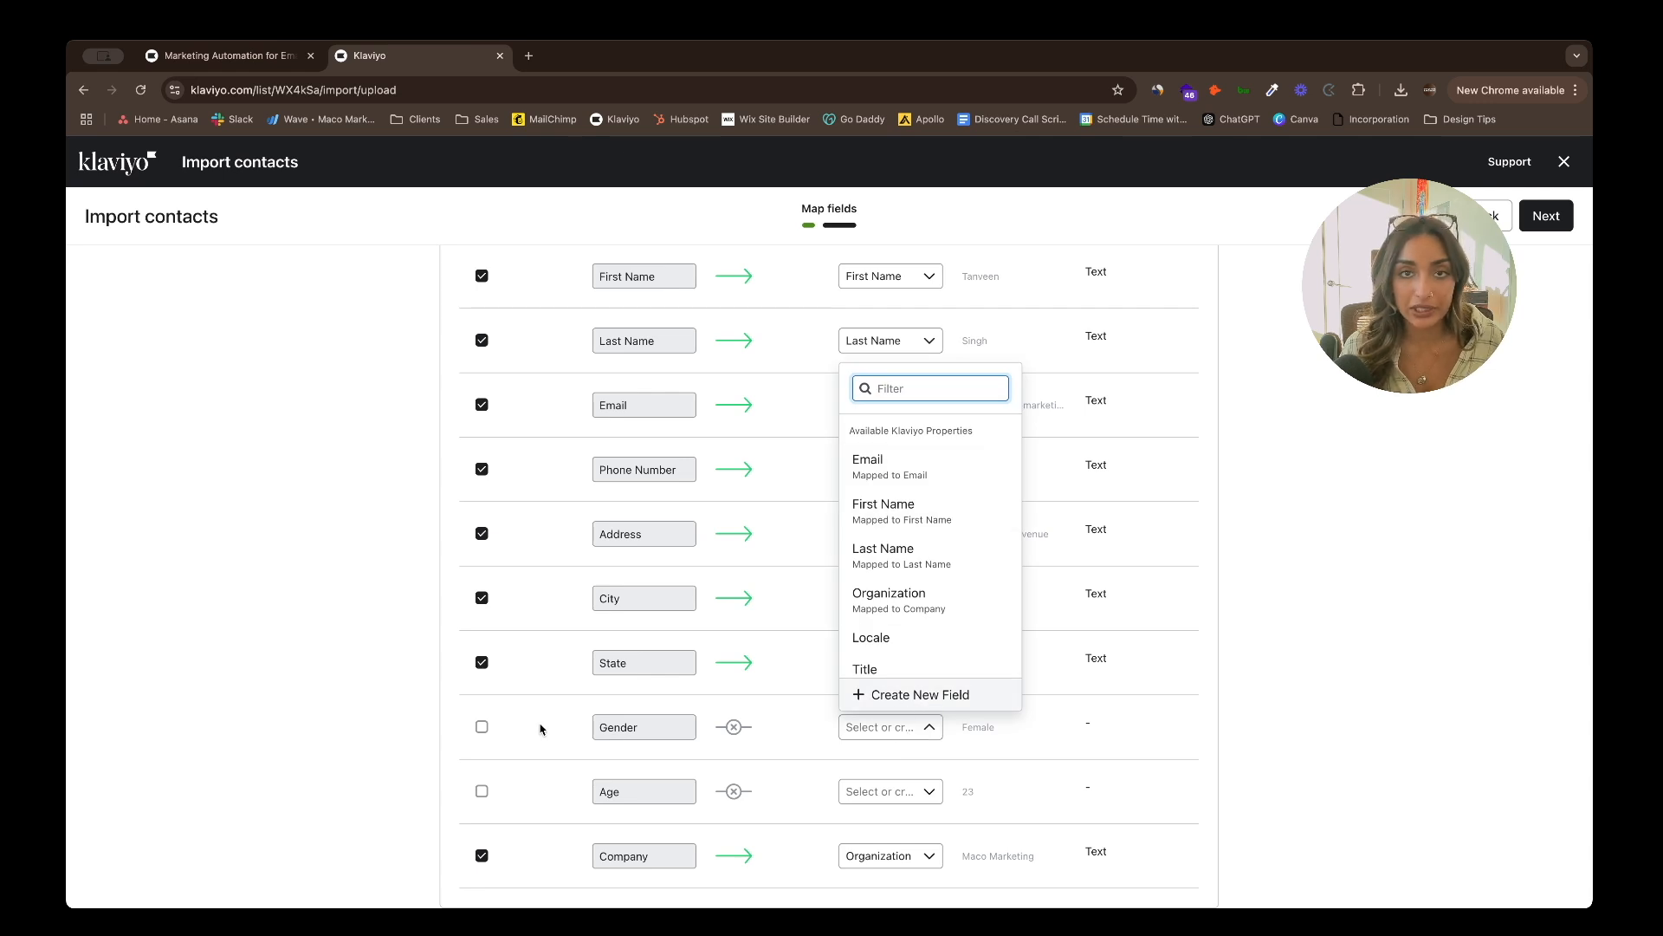
{"action": "left_click", "coordinate": [947, 695]}
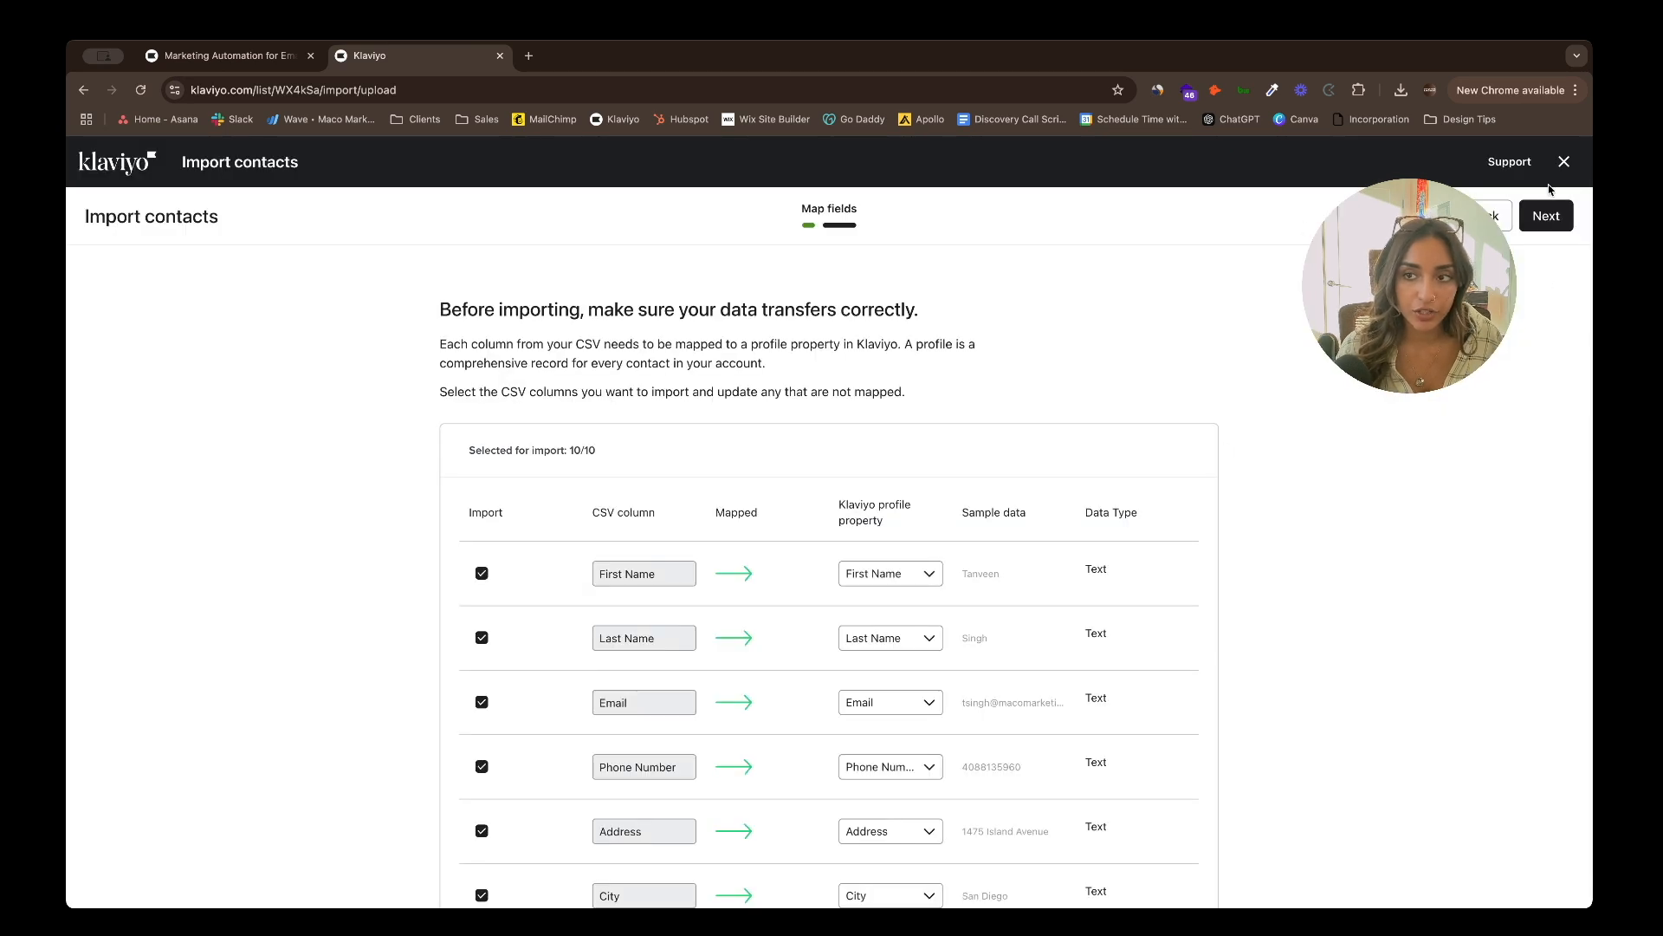
{"action": "left_click", "coordinate": [1547, 216]}
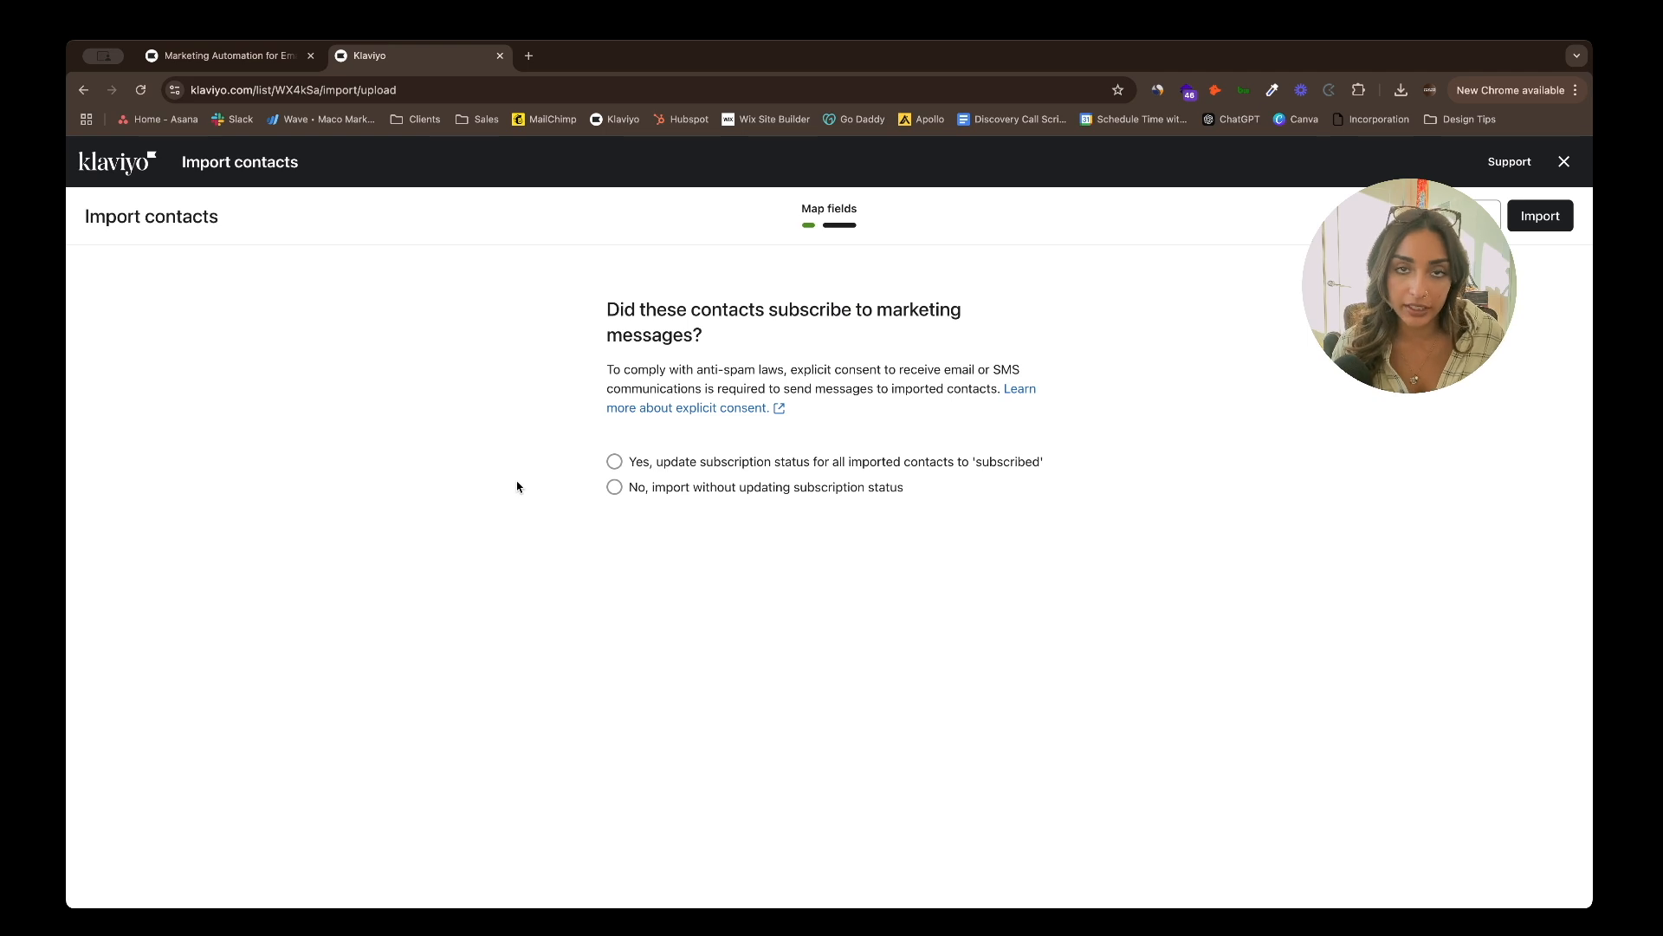
- Import the contacts with their subscription status updated to subscribed for Email marketing
{"action": "left_click", "coordinate": [614, 460]}
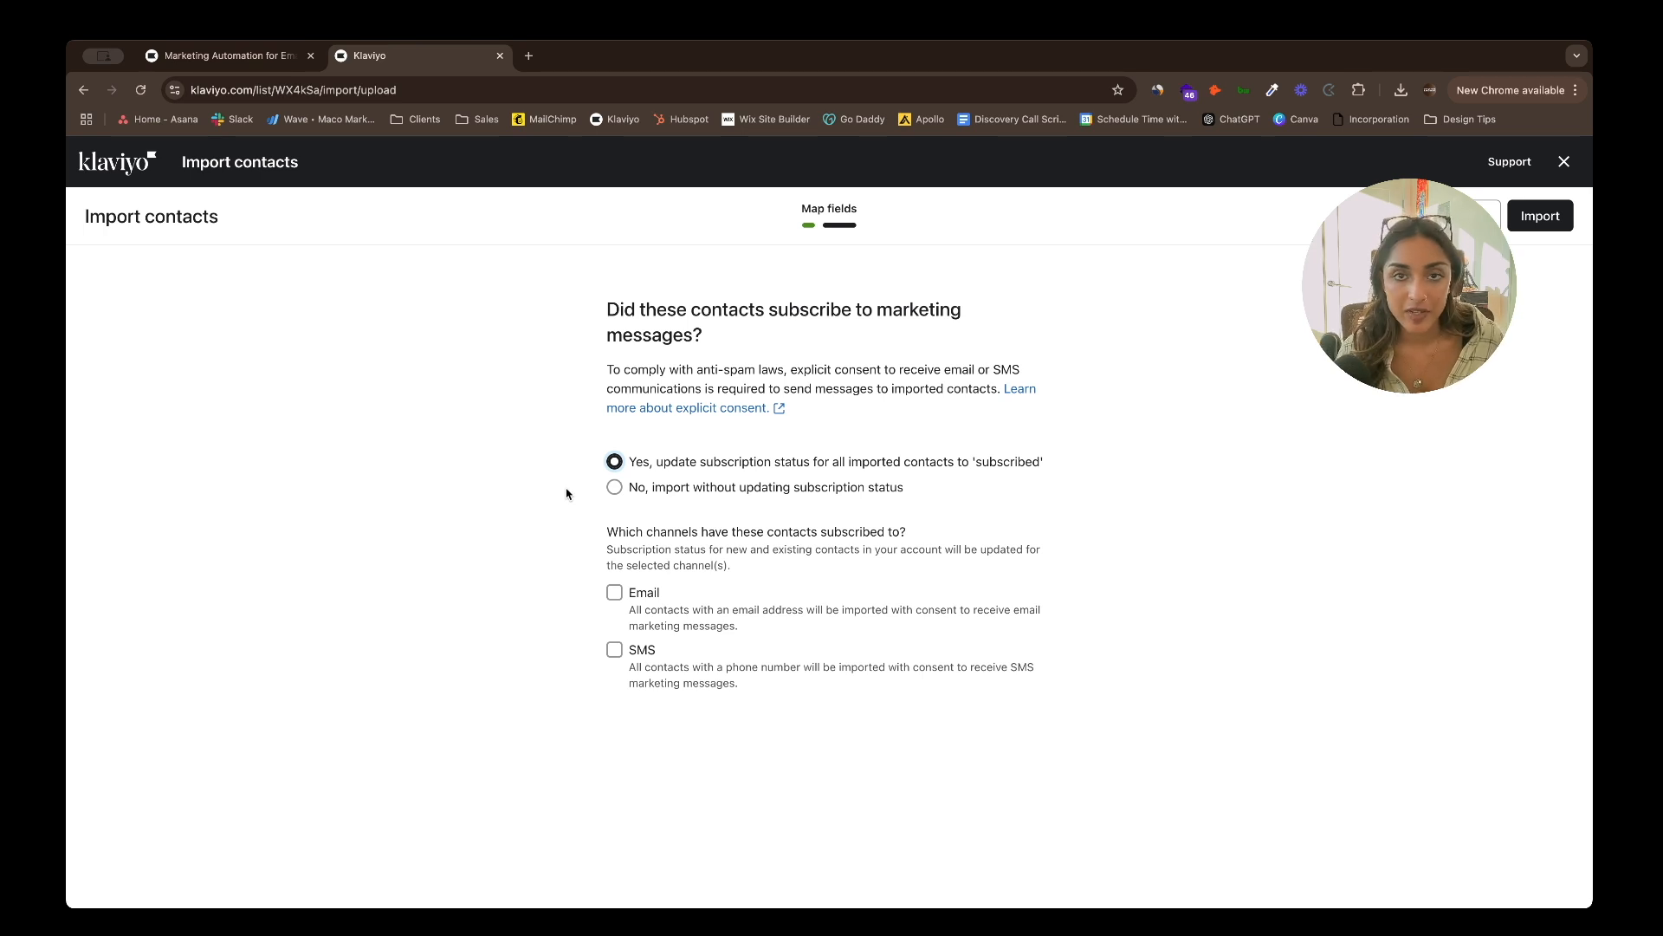
{"action": "left_click", "coordinate": [615, 593]}
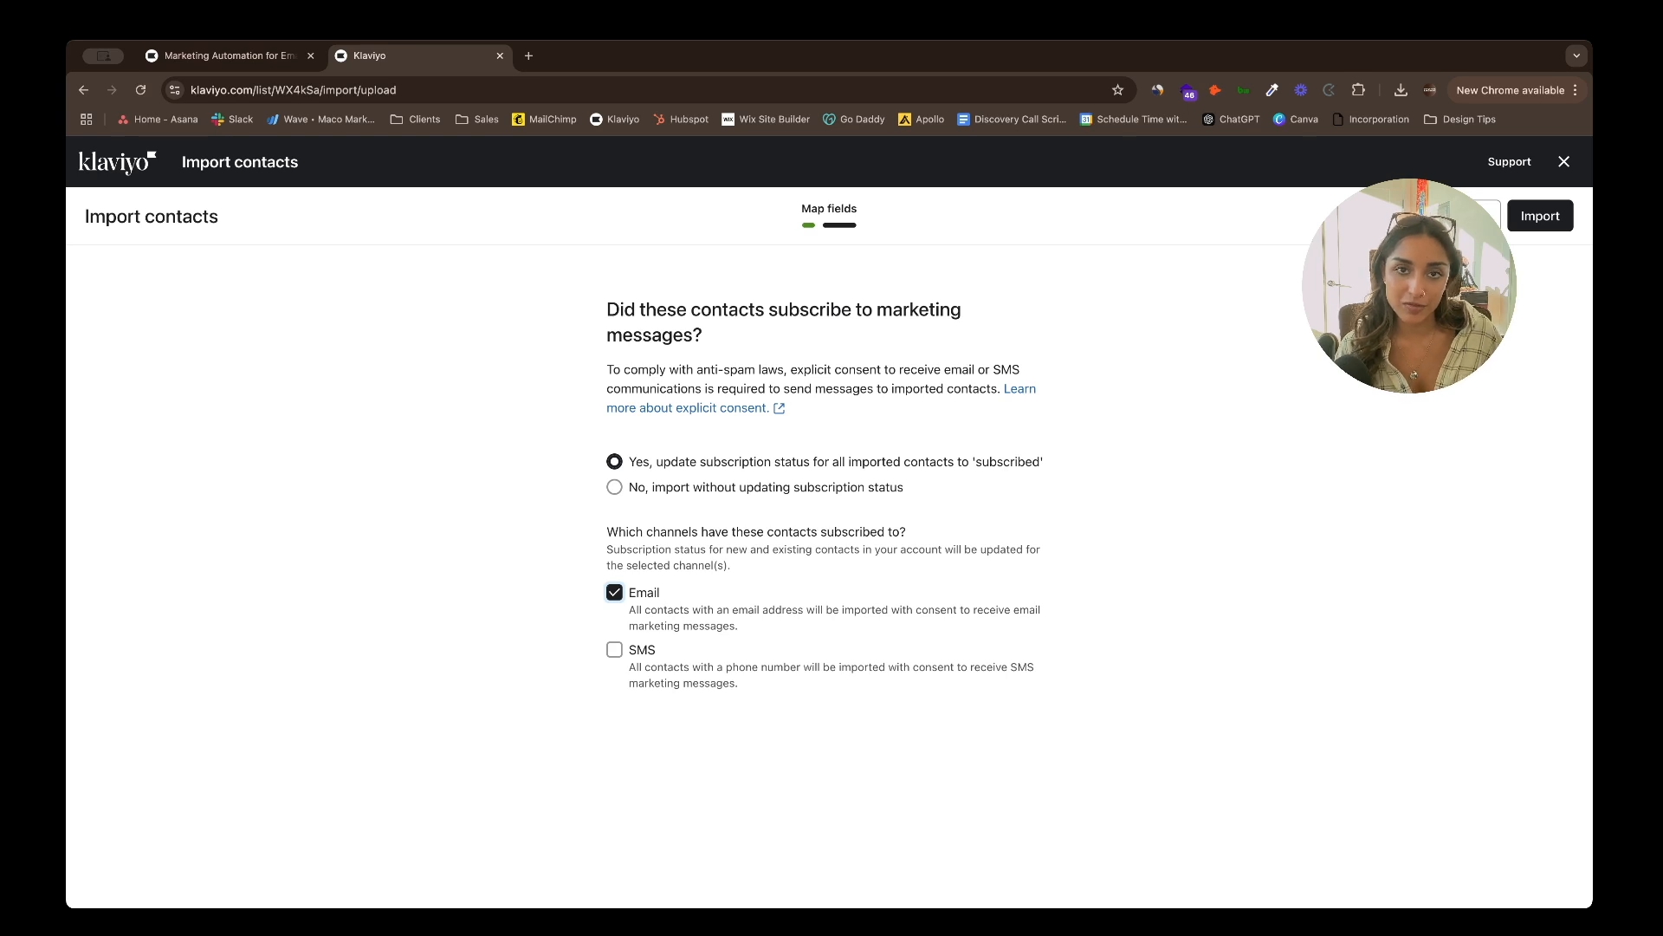
{"action": "left_click", "coordinate": [1541, 216]}
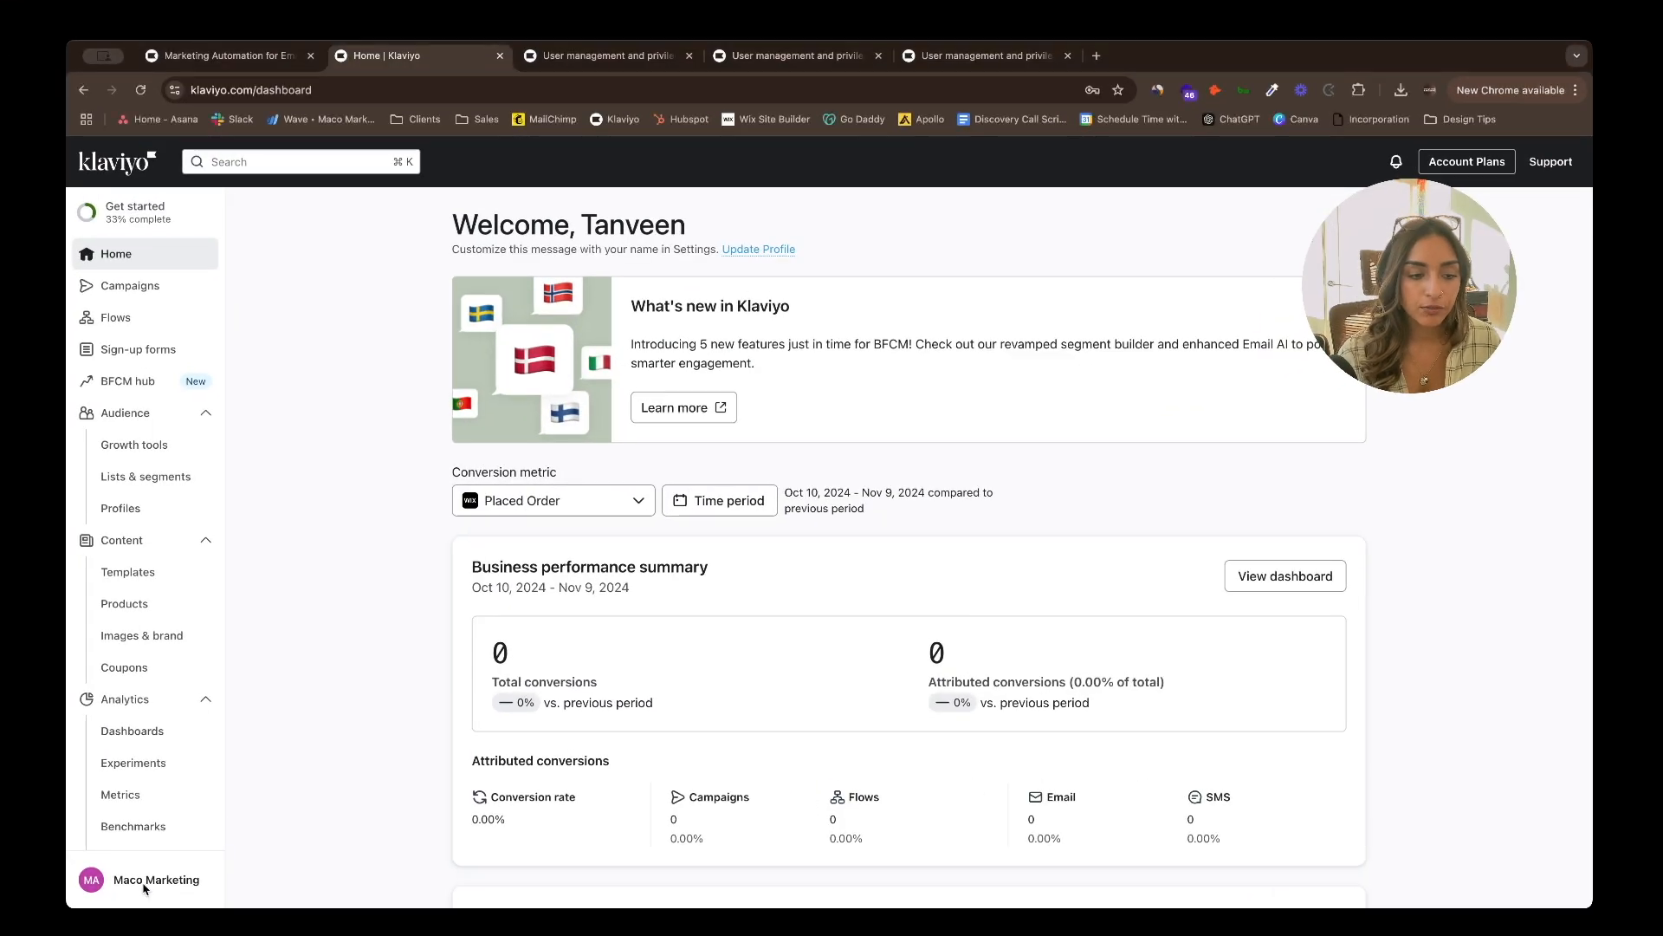
- From Settings > Users, start adding a new user and replace the email with the teammate's address
{"action": "left_click", "coordinate": [143, 881]}
{"action": "left_click", "coordinate": [344, 856]}
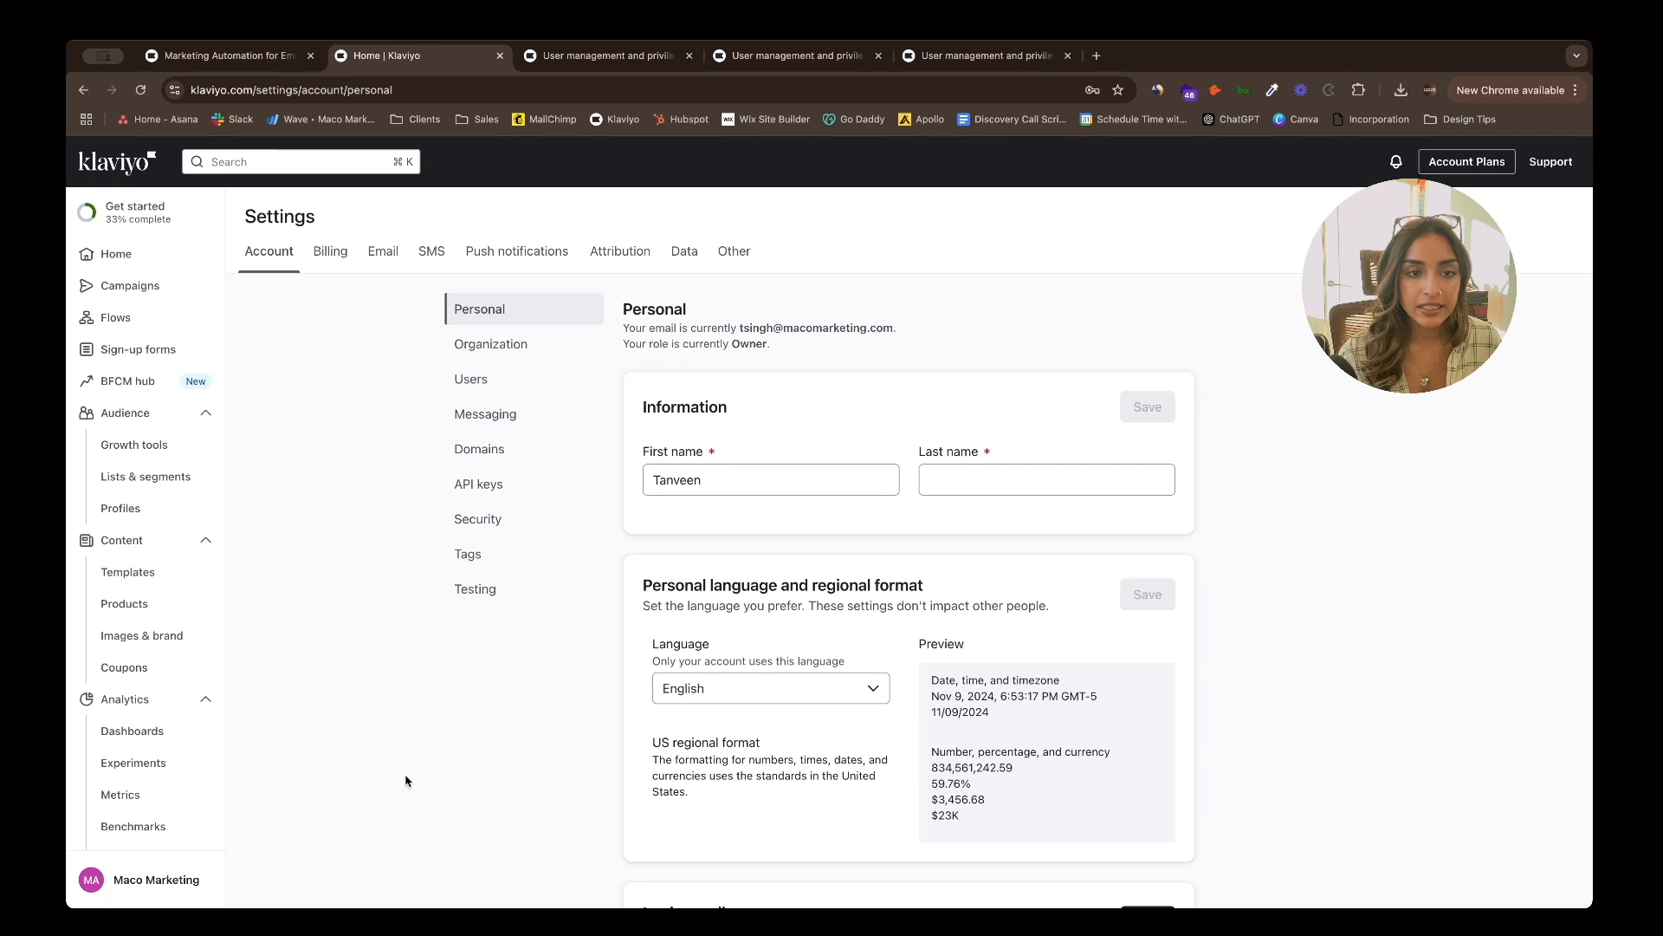
{"action": "left_click", "coordinate": [542, 395]}
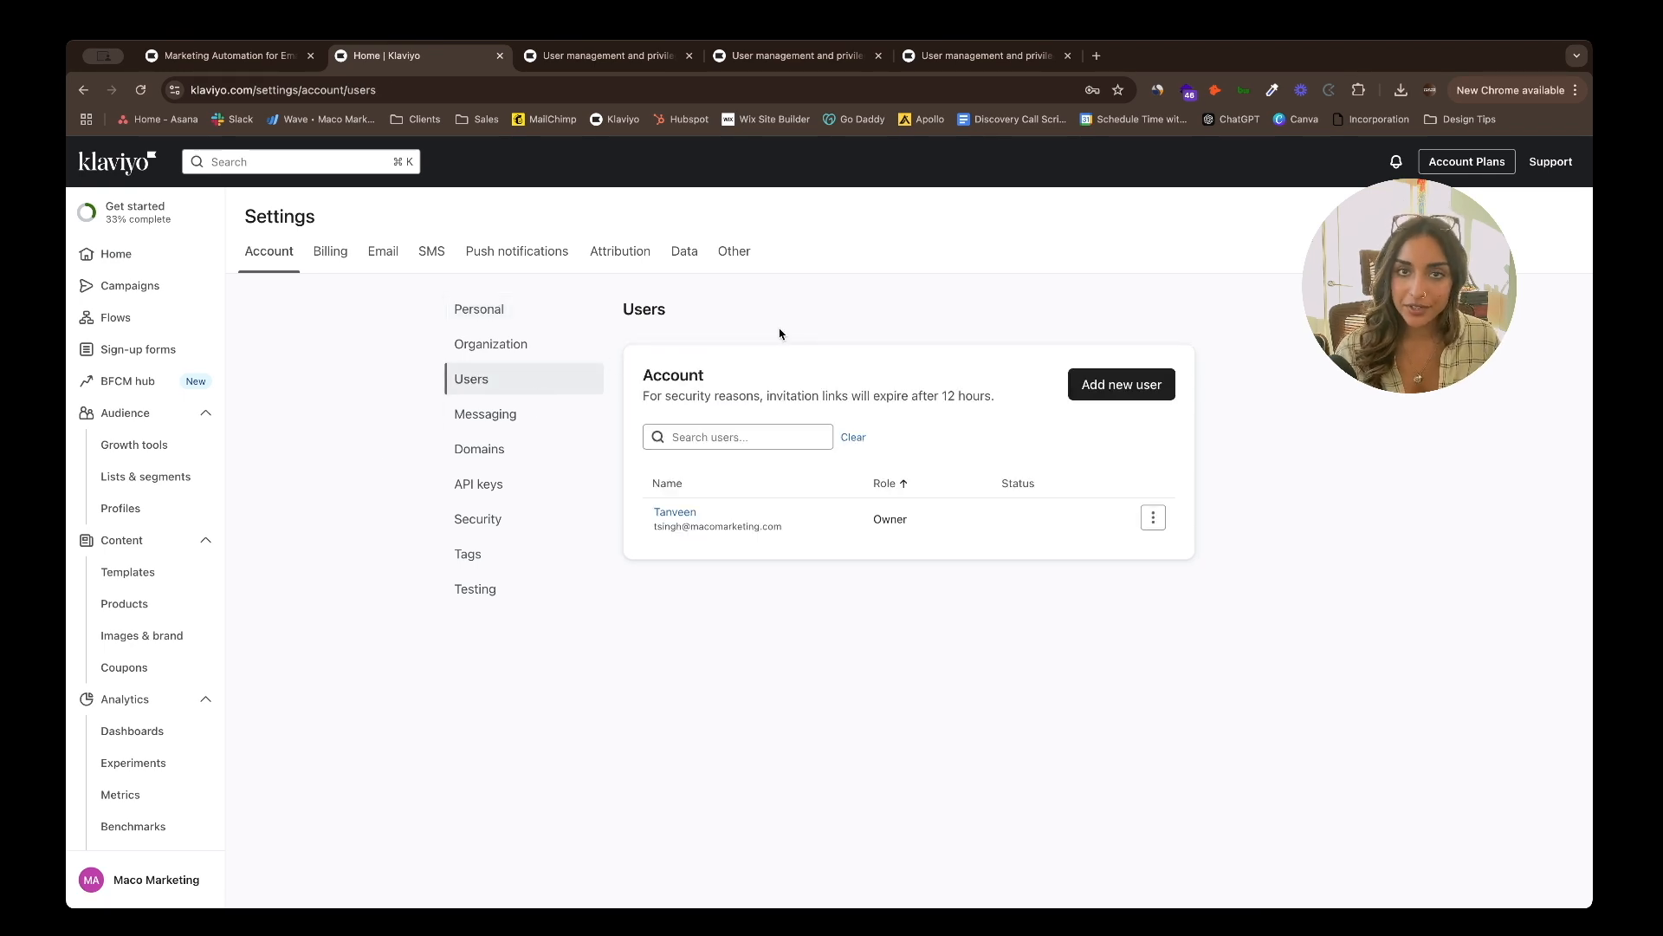
{"action": "left_click", "coordinate": [1129, 386]}
{"action": "left_click", "coordinate": [838, 424]}
{"action": "key", "text": "super+a"}
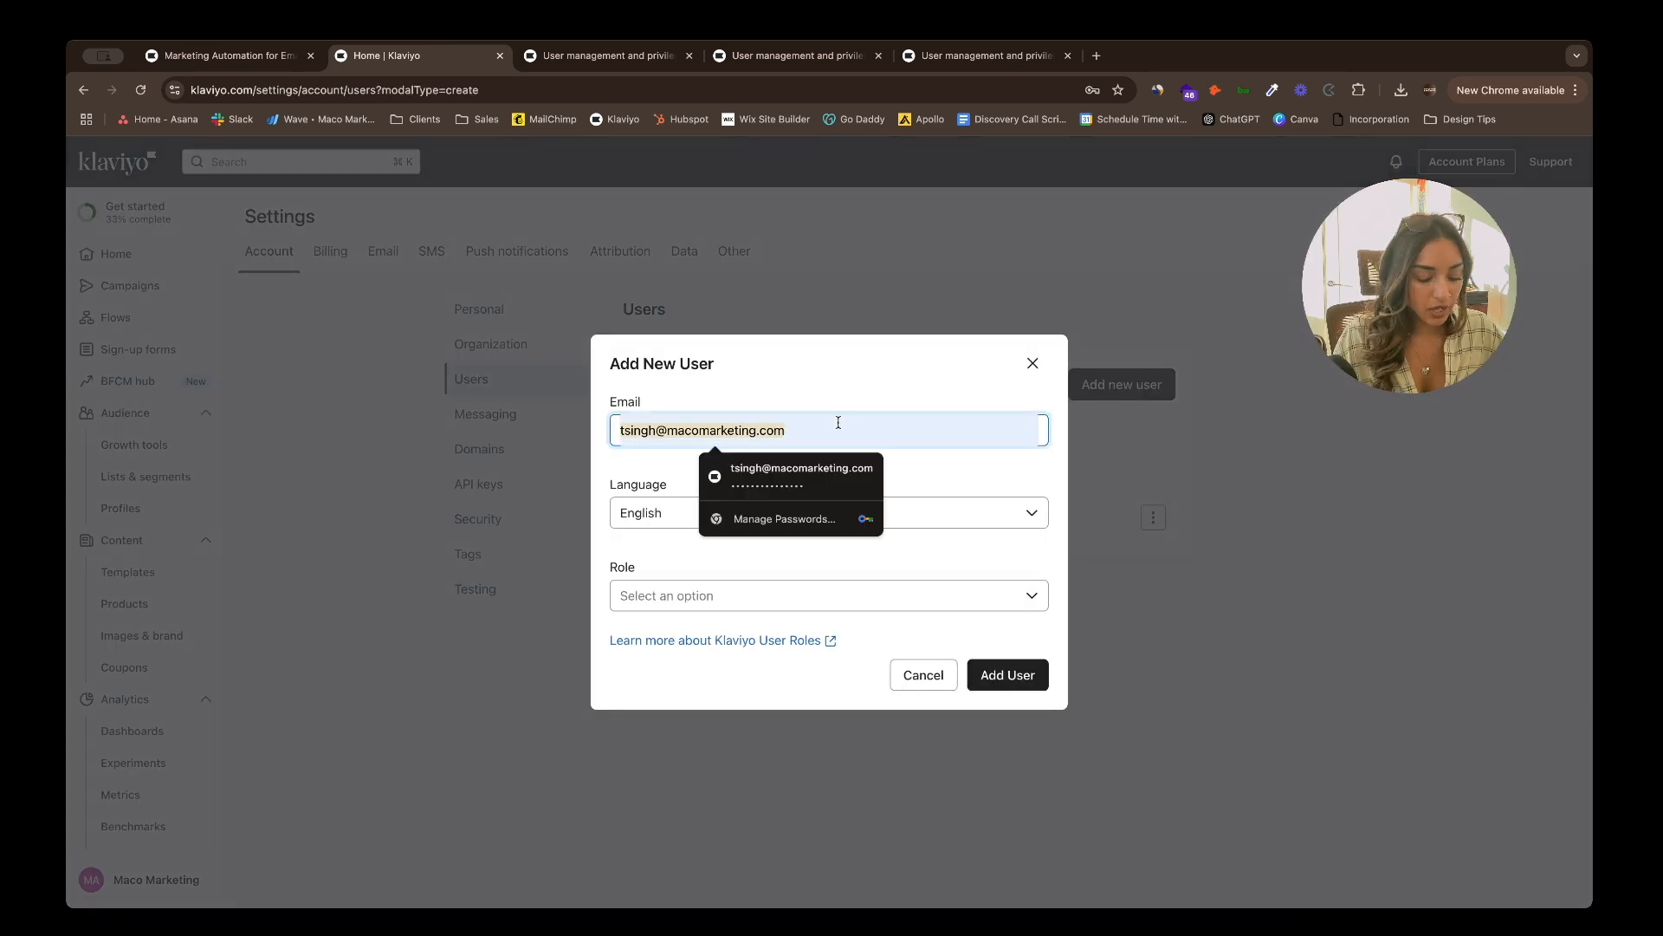
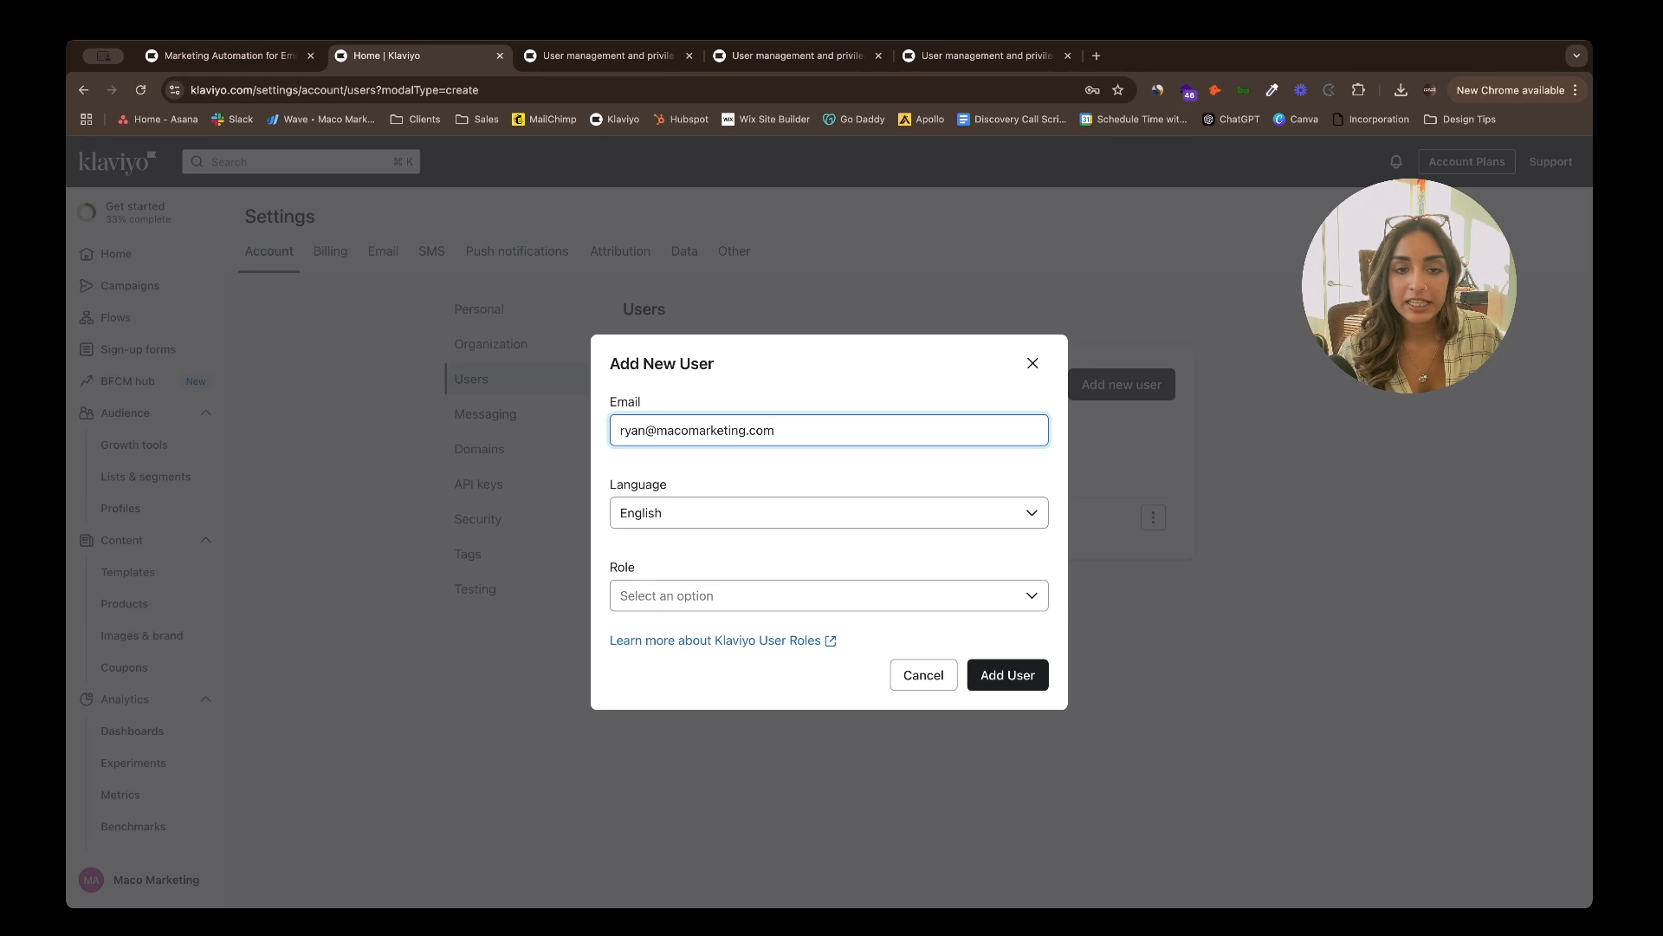